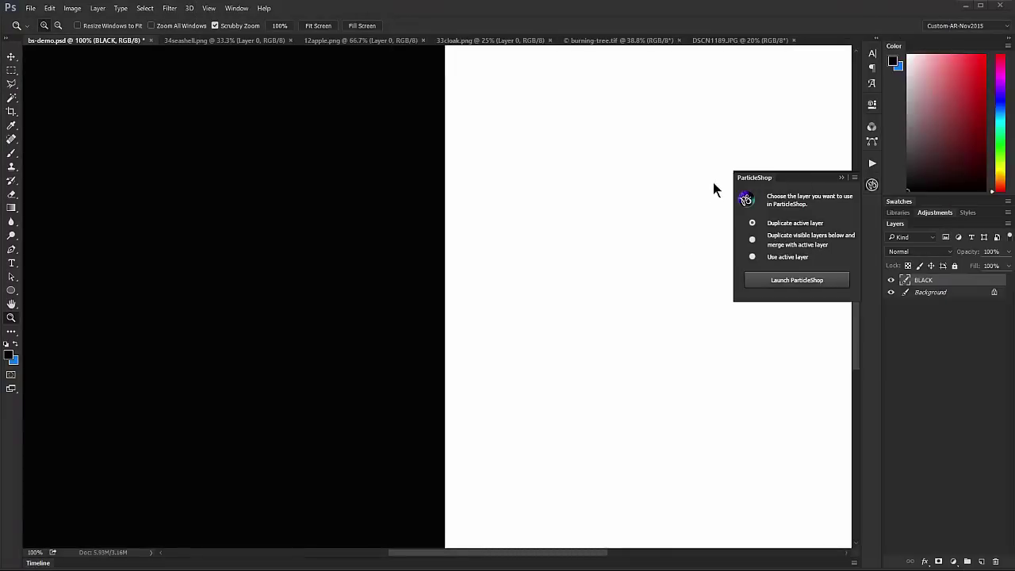
- Launch ParticleShop from its extension panel, using a duplicate of the active BLACK layer
left_click(237, 10)
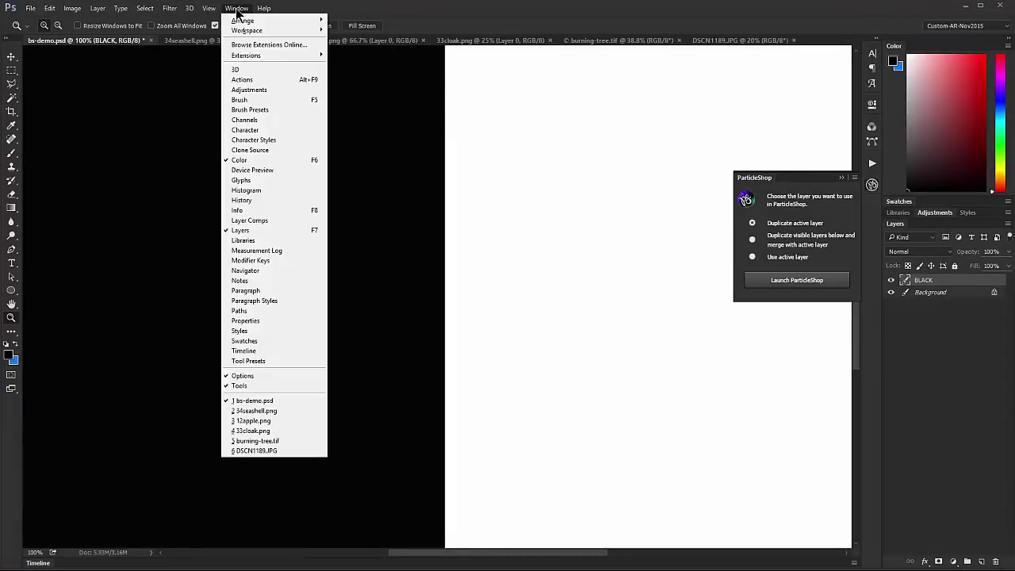
mouse_move(268, 60)
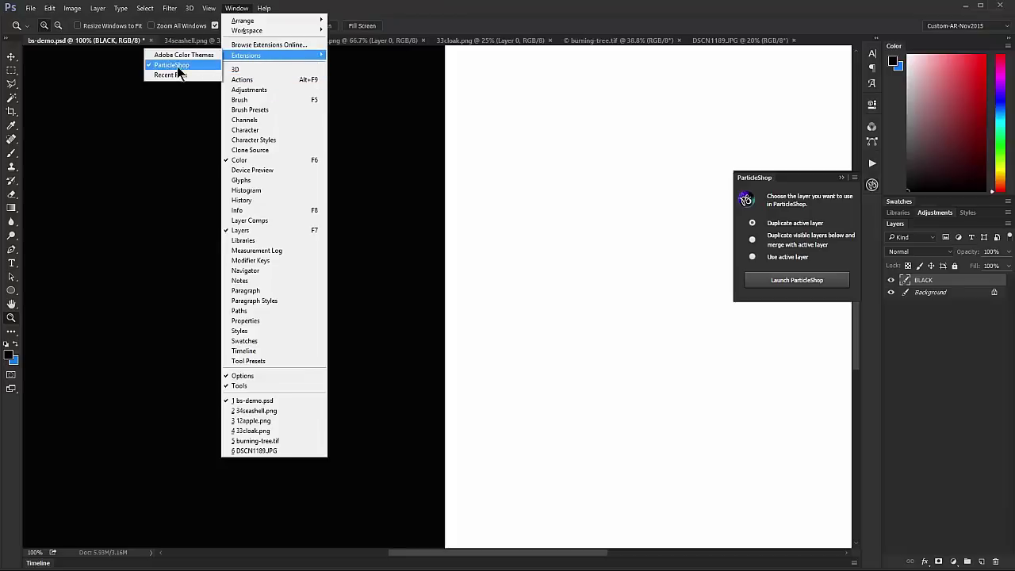
left_click(872, 185)
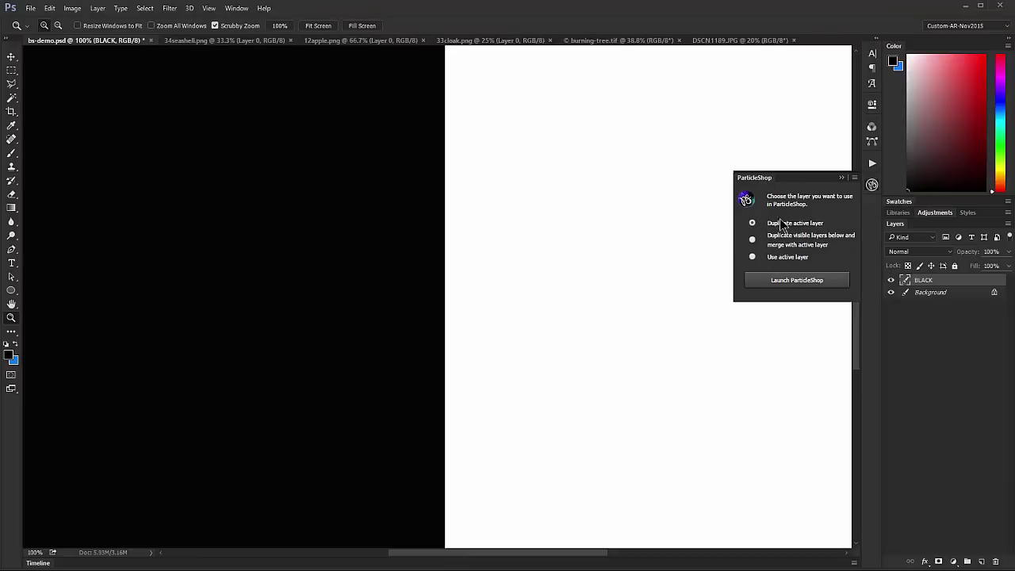
left_click(890, 280)
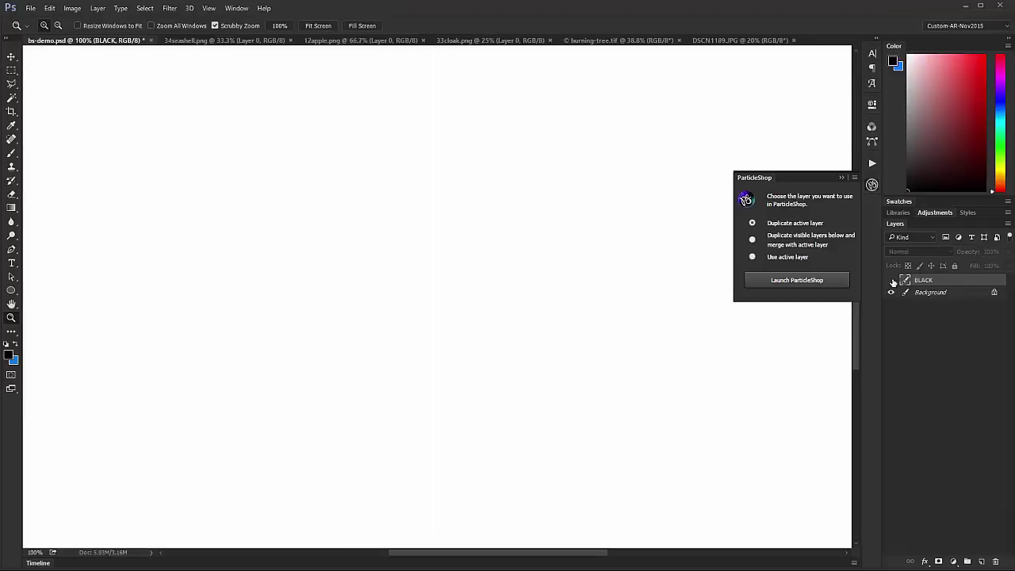
left_click(891, 281)
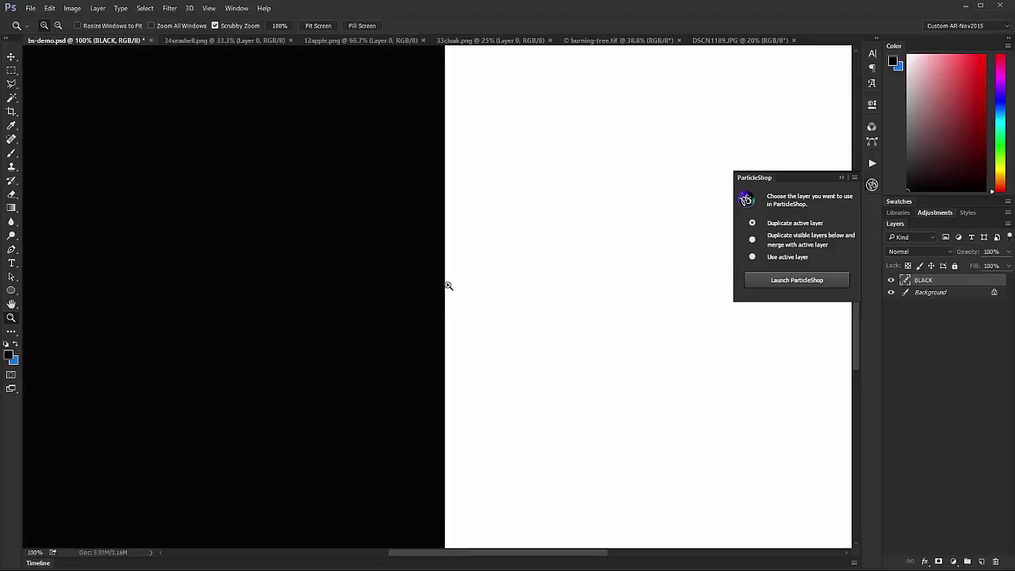
left_click(795, 281)
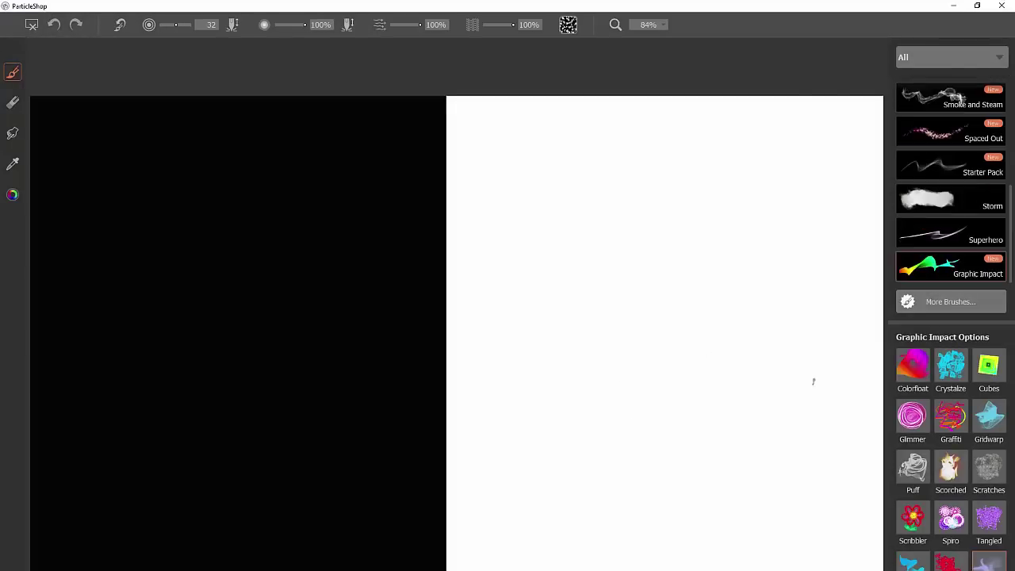
- Select the Graphic Impact Colorfloat brush, keep the color controls pinned open and set the color to pure blue
left_click(913, 371)
left_click(13, 195)
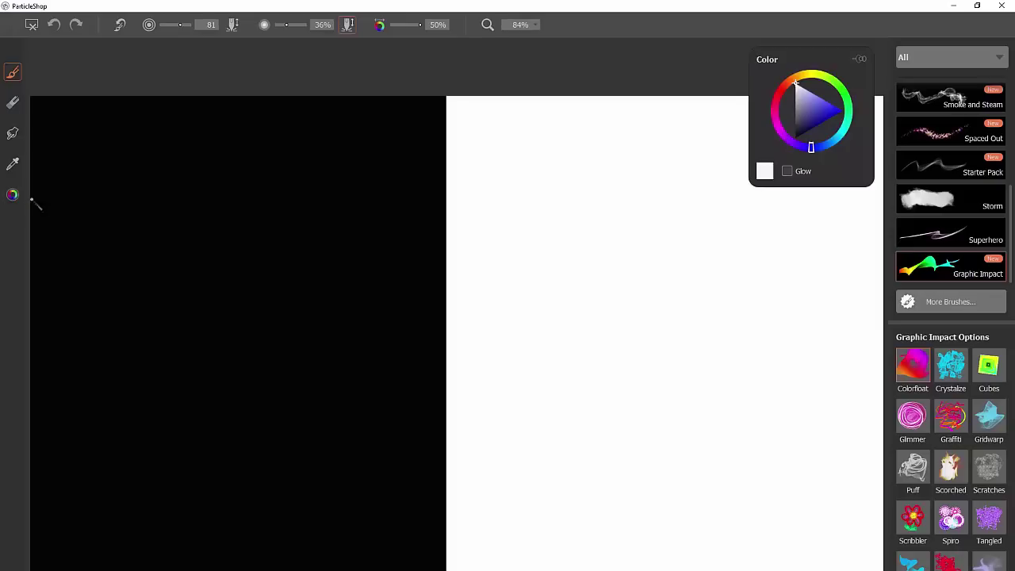
left_click(860, 61)
left_click_drag(824, 118, 842, 110)
- Paint wavy Colorfloat ribbons across the black and white halves, enlarging the brush to 272 and to 308 between strokes
mouse_move(151, 302)
left_mouse_down()
mouse_move(206, 264)
mouse_move(248, 321)
mouse_move(300, 346)
mouse_move(380, 229)
mouse_move(434, 211)
mouse_move(455, 271)
mouse_move(450, 341)
mouse_move(483, 380)
mouse_move(537, 314)
mouse_move(574, 226)
mouse_move(633, 233)
mouse_move(617, 324)
mouse_move(626, 379)
mouse_move(690, 335)
mouse_move(711, 267)
mouse_move(753, 278)
mouse_move(754, 350)
mouse_move(821, 302)
left_mouse_up()
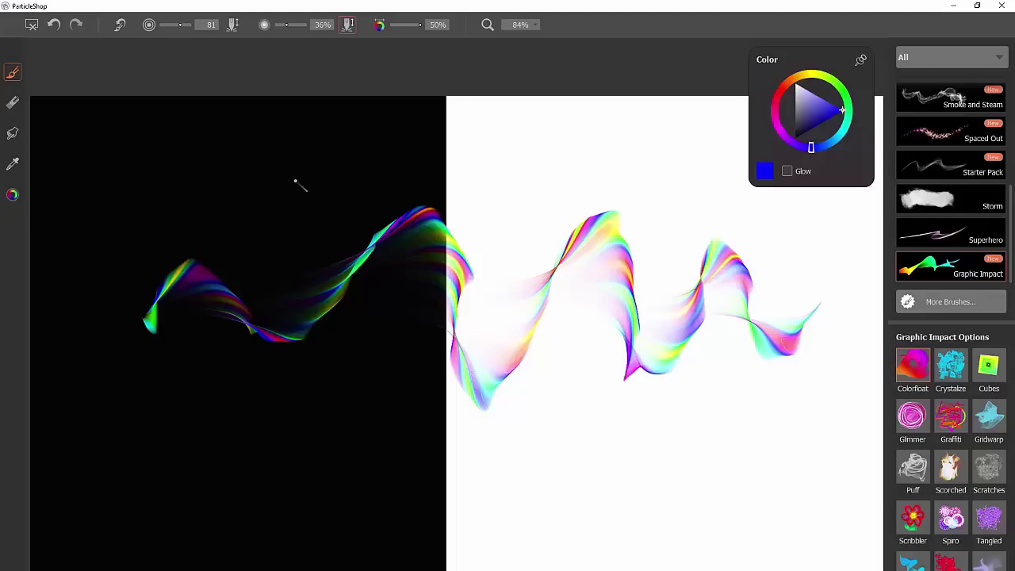
mouse_move(296, 180)
left_mouse_down()
mouse_move(343, 180)
mouse_move(374, 286)
mouse_move(362, 277)
left_mouse_up()
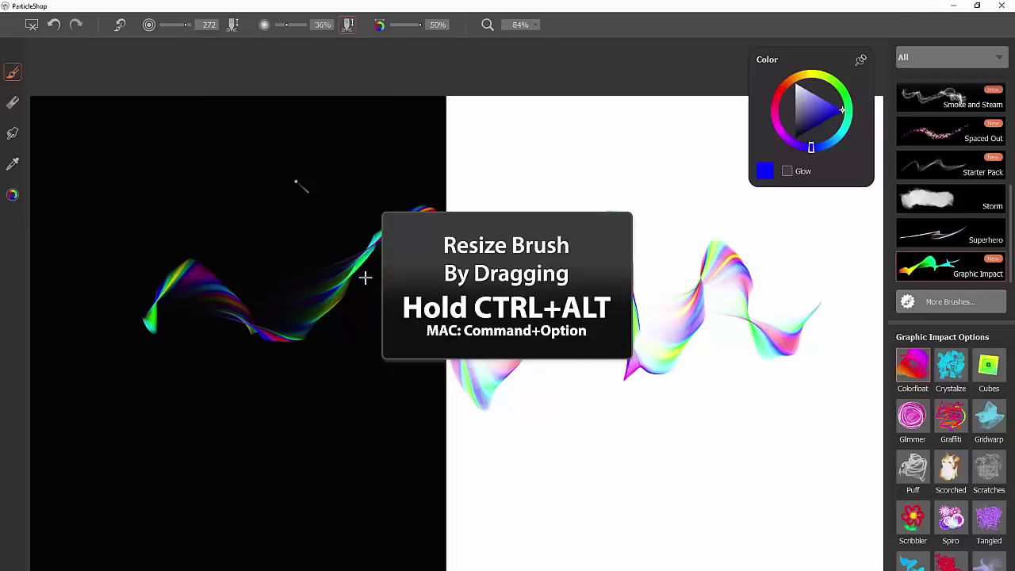
mouse_move(173, 173)
left_mouse_down()
mouse_move(217, 152)
mouse_move(354, 157)
mouse_move(511, 190)
mouse_move(623, 127)
left_mouse_up()
left_click_drag(288, 370, 302, 369)
mouse_move(178, 476)
left_mouse_down()
mouse_move(273, 514)
mouse_move(312, 449)
mouse_move(354, 438)
mouse_move(367, 497)
mouse_move(396, 514)
mouse_move(435, 485)
mouse_move(479, 479)
mouse_move(528, 506)
mouse_move(658, 463)
mouse_move(729, 487)
left_mouse_up()
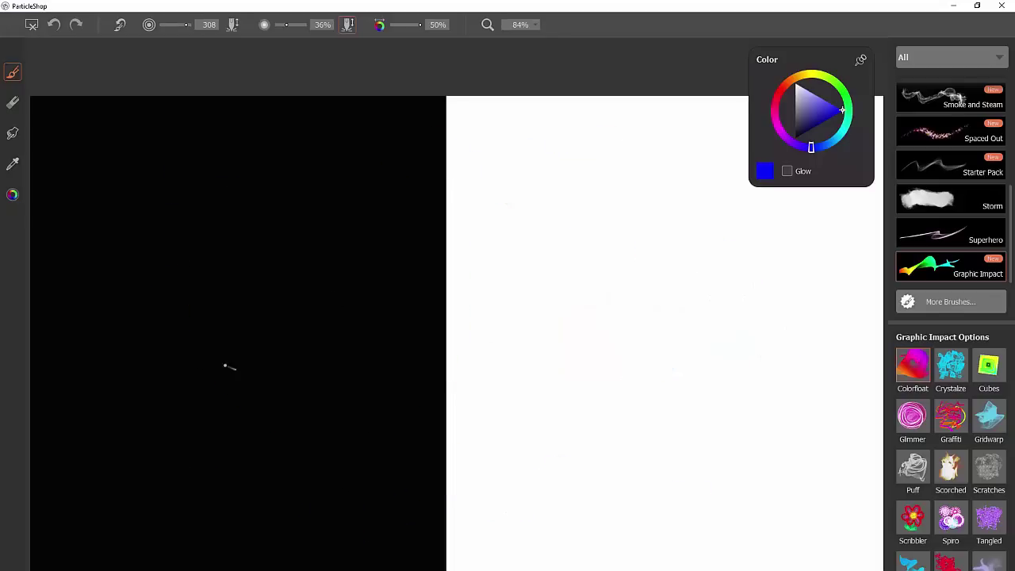
- Paint a large ribbon across both halves, shrink the brush to 60 and paint a thinner ribbon below it
mouse_move(227, 362)
left_mouse_down()
mouse_move(214, 297)
mouse_move(303, 309)
mouse_move(372, 302)
mouse_move(437, 335)
mouse_move(555, 290)
mouse_move(589, 317)
mouse_move(663, 303)
mouse_move(785, 335)
mouse_move(756, 368)
left_mouse_up()
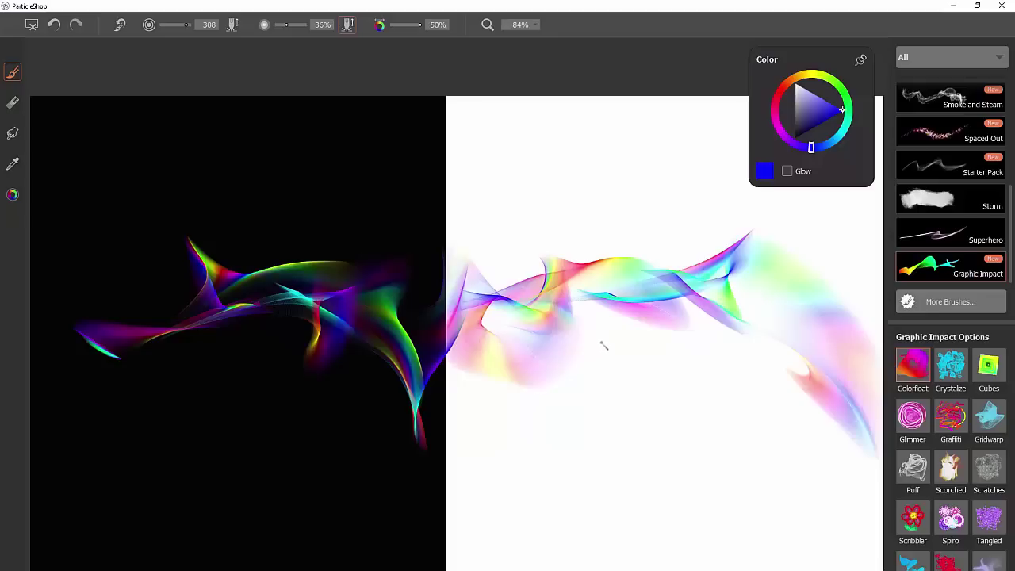
key("bracketleft")
key("bracketleft")
key("bracketleft")
key("bracketleft")
mouse_move(632, 396)
left_mouse_down()
mouse_move(594, 438)
mouse_move(547, 448)
mouse_move(479, 420)
mouse_move(444, 475)
mouse_move(408, 483)
mouse_move(325, 417)
mouse_move(271, 479)
mouse_move(246, 480)
left_mouse_up()
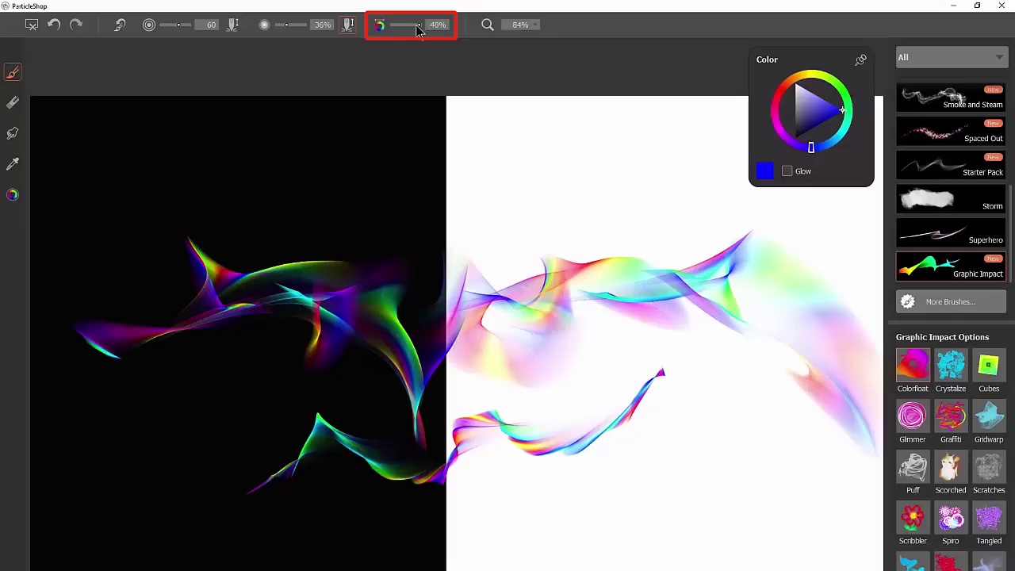
- Paint ribbons with the brush's color variability lowered to 22% and to 3%
left_click_drag(417, 29, 407, 31)
mouse_move(263, 189)
left_mouse_down()
mouse_move(309, 175)
mouse_move(356, 224)
mouse_move(422, 133)
mouse_move(454, 169)
mouse_move(445, 222)
mouse_move(492, 201)
mouse_move(518, 151)
mouse_move(561, 149)
mouse_move(565, 194)
mouse_move(594, 213)
mouse_move(619, 161)
mouse_move(657, 171)
mouse_move(667, 217)
mouse_move(695, 214)
left_mouse_up()
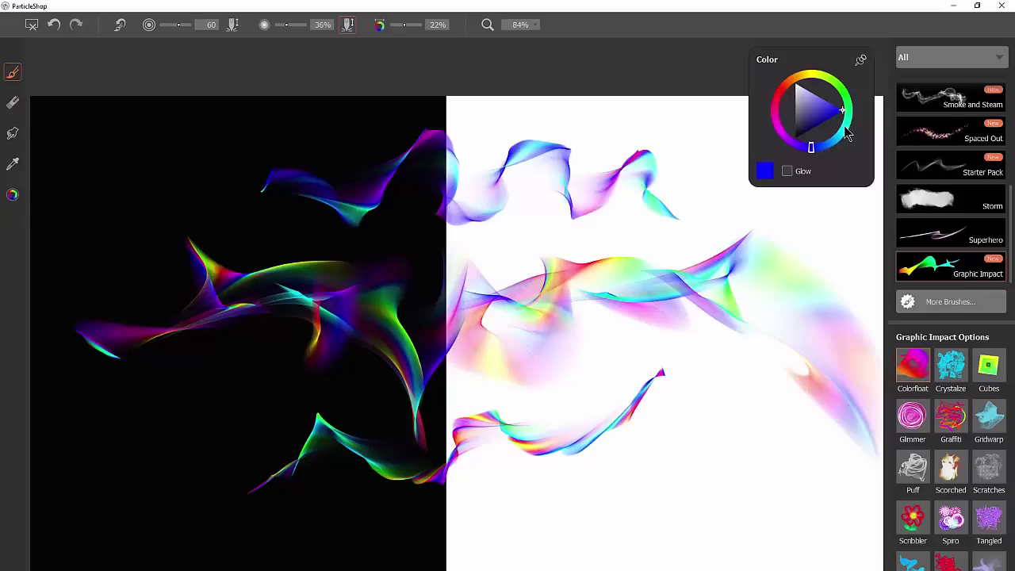
left_click_drag(405, 26, 421, 27)
left_click_drag(421, 30, 394, 35)
mouse_move(302, 137)
left_mouse_down()
mouse_move(355, 166)
mouse_move(230, 170)
mouse_move(151, 246)
mouse_move(106, 430)
mouse_move(279, 376)
mouse_move(339, 388)
mouse_move(384, 428)
left_mouse_up()
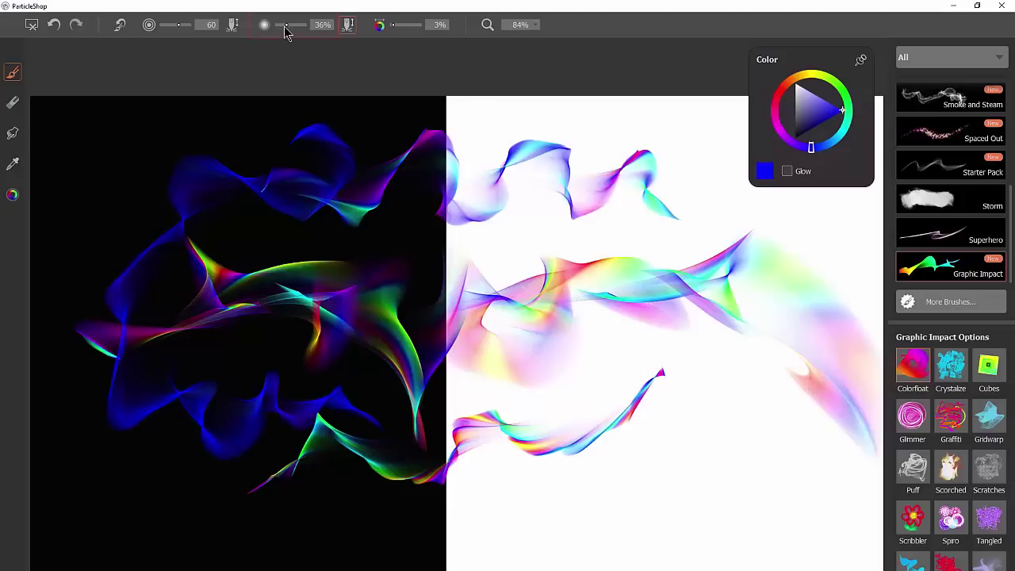
- Raise the brush opacity to 100% and paint stronger blue ribbons across the black and white halves
left_click_drag(286, 30, 327, 34)
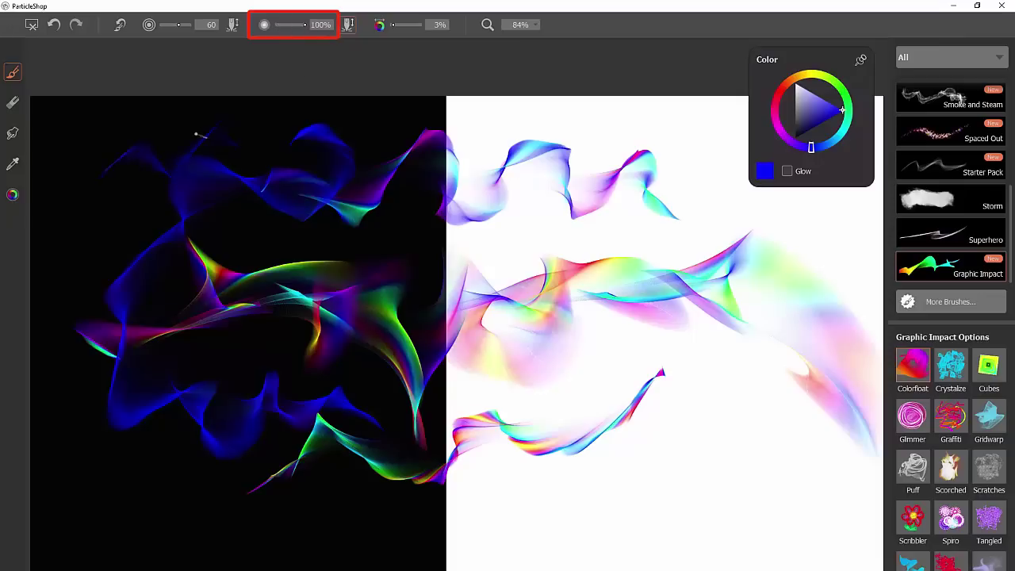
mouse_move(196, 133)
left_mouse_down()
mouse_move(256, 150)
mouse_move(178, 258)
mouse_move(241, 231)
mouse_move(243, 318)
mouse_move(256, 339)
mouse_move(373, 238)
left_mouse_up()
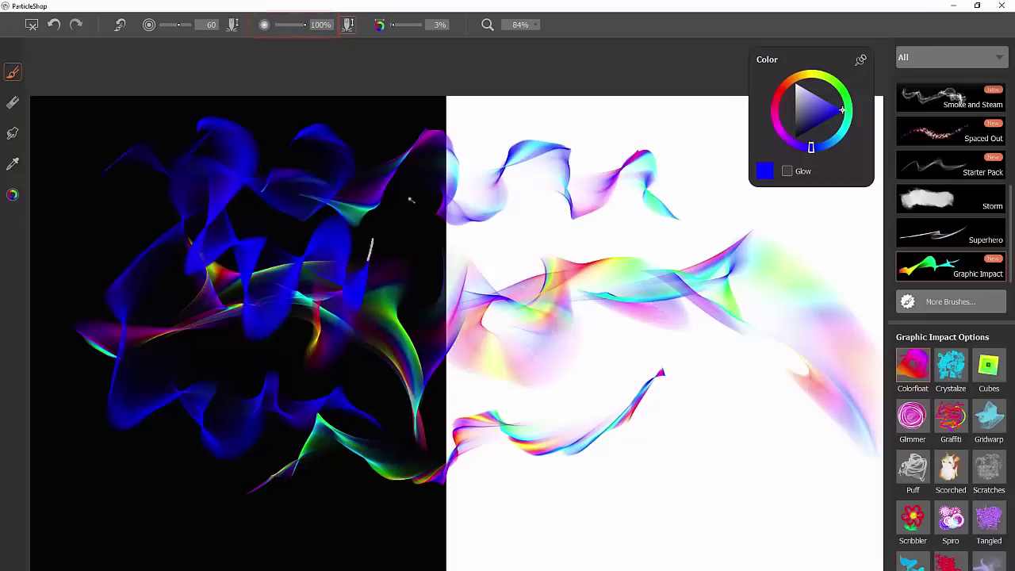
mouse_move(411, 201)
left_mouse_down()
mouse_move(485, 247)
mouse_move(542, 206)
mouse_move(628, 327)
mouse_move(643, 422)
mouse_move(753, 413)
left_mouse_up()
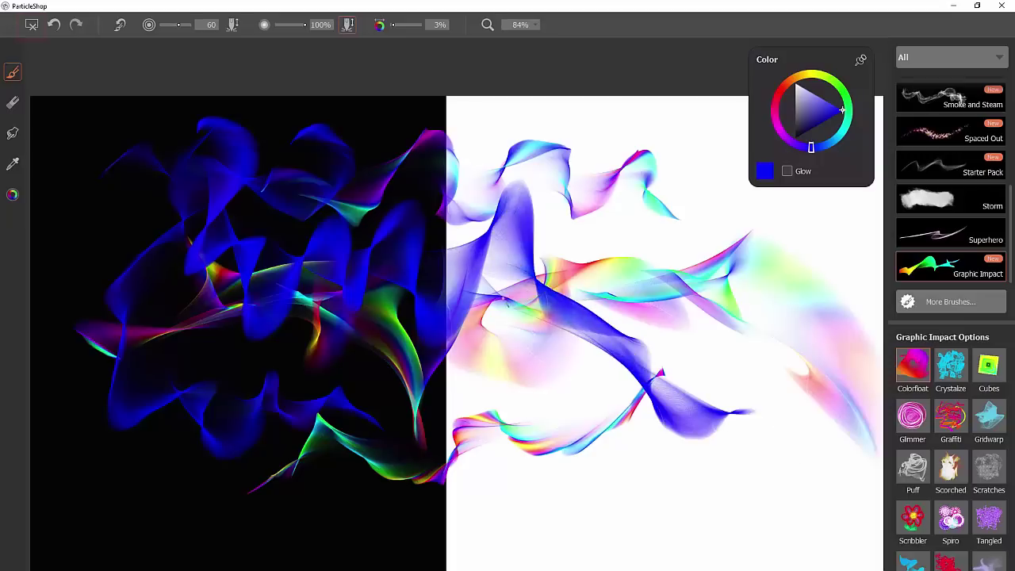
- Clear the canvas and paint clusters of small and large cyan shapes on the black half with the Crystalize brush
left_click(32, 26)
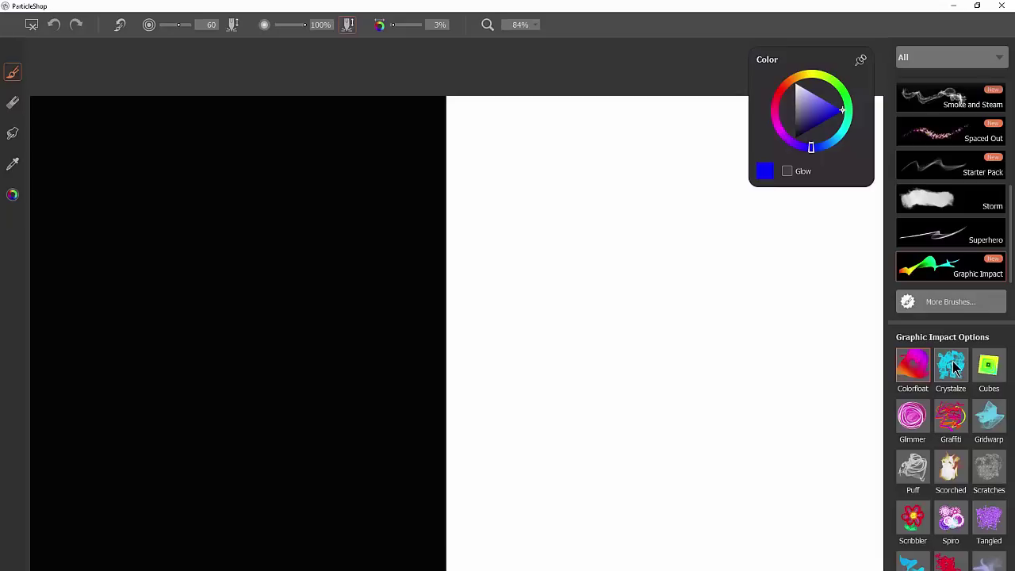
left_click(951, 367)
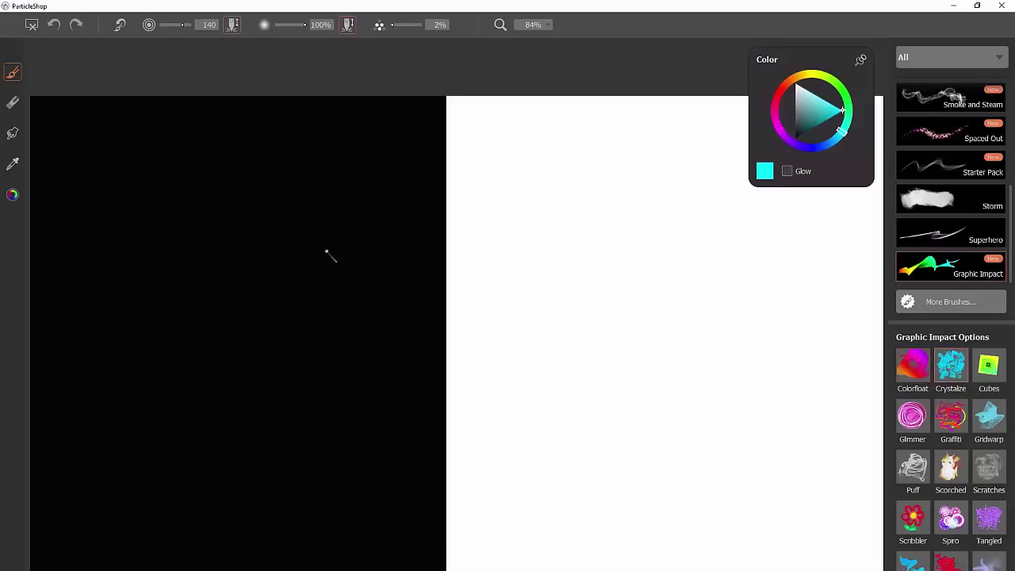
mouse_move(311, 255)
left_mouse_down()
mouse_move(340, 225)
mouse_move(364, 238)
mouse_move(368, 207)
mouse_move(351, 202)
mouse_move(381, 196)
mouse_move(376, 172)
mouse_move(389, 166)
mouse_move(397, 169)
mouse_move(386, 209)
mouse_move(402, 230)
mouse_move(395, 278)
left_mouse_up()
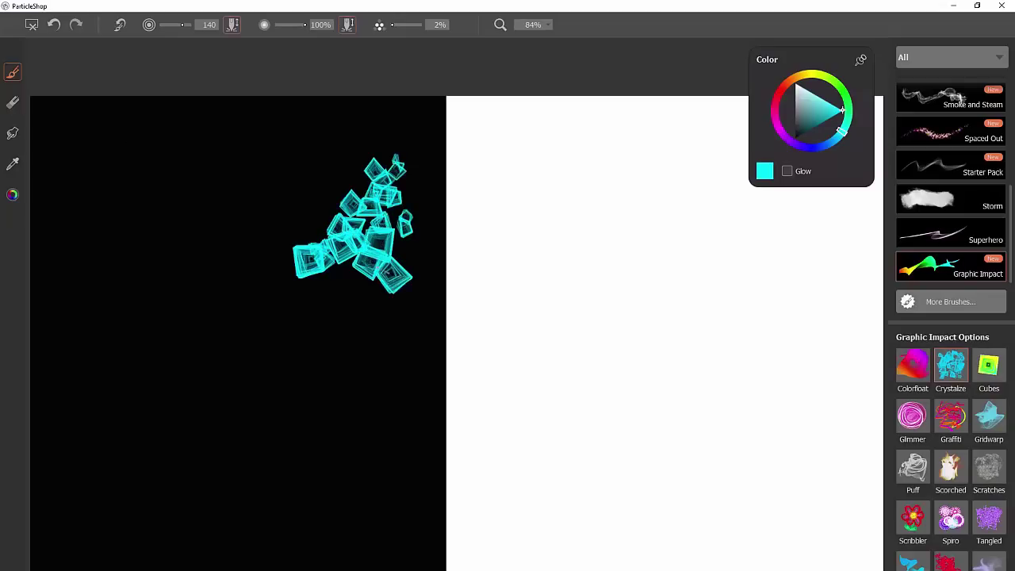
mouse_move(309, 305)
left_mouse_down()
mouse_move(340, 321)
mouse_move(374, 323)
mouse_move(380, 339)
mouse_move(352, 367)
mouse_move(304, 388)
left_mouse_up()
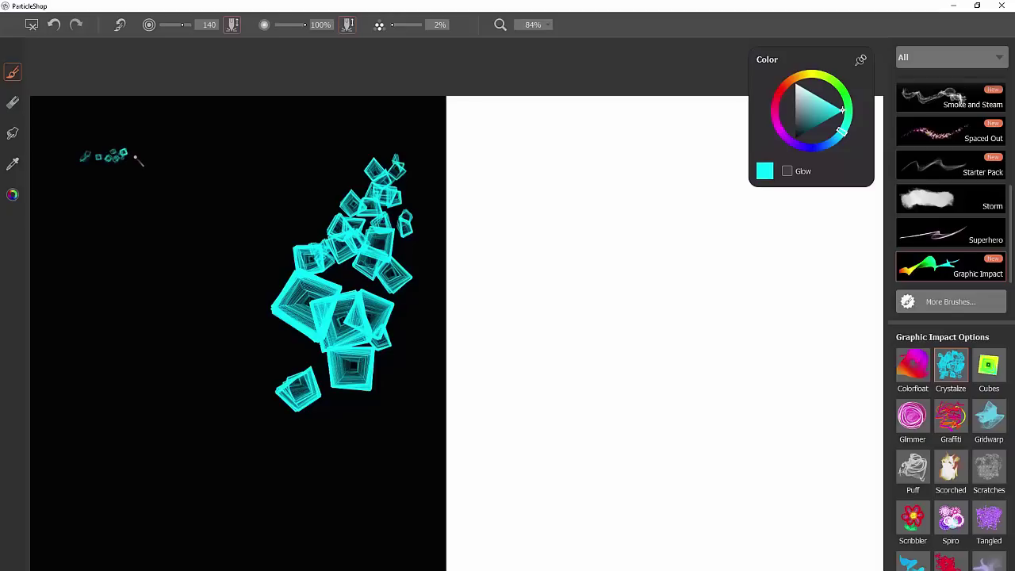
mouse_move(141, 158)
left_mouse_down()
mouse_move(325, 147)
mouse_move(349, 154)
mouse_move(252, 198)
mouse_move(158, 222)
left_mouse_up()
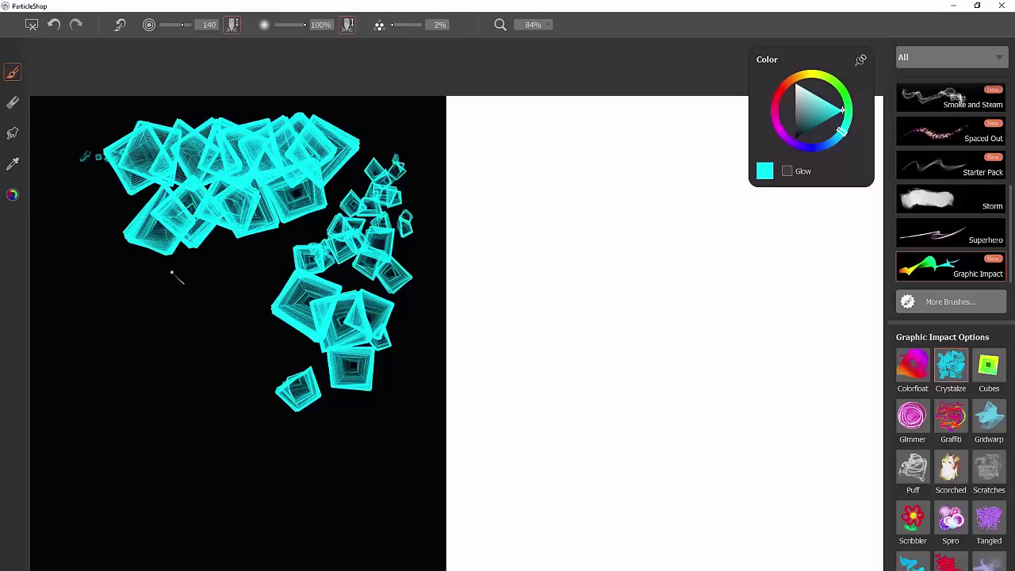
mouse_move(113, 298)
left_mouse_down()
mouse_move(110, 330)
mouse_move(149, 323)
mouse_move(133, 349)
mouse_move(161, 353)
mouse_move(184, 337)
mouse_move(190, 306)
mouse_move(224, 317)
mouse_move(215, 333)
mouse_move(228, 342)
mouse_move(241, 283)
mouse_move(252, 346)
mouse_move(234, 354)
mouse_move(272, 355)
mouse_move(247, 386)
mouse_move(198, 368)
mouse_move(206, 386)
mouse_move(227, 394)
mouse_move(272, 363)
mouse_move(273, 377)
mouse_move(297, 367)
mouse_move(283, 410)
mouse_move(330, 402)
mouse_move(325, 394)
mouse_move(321, 413)
mouse_move(361, 427)
left_mouse_up()
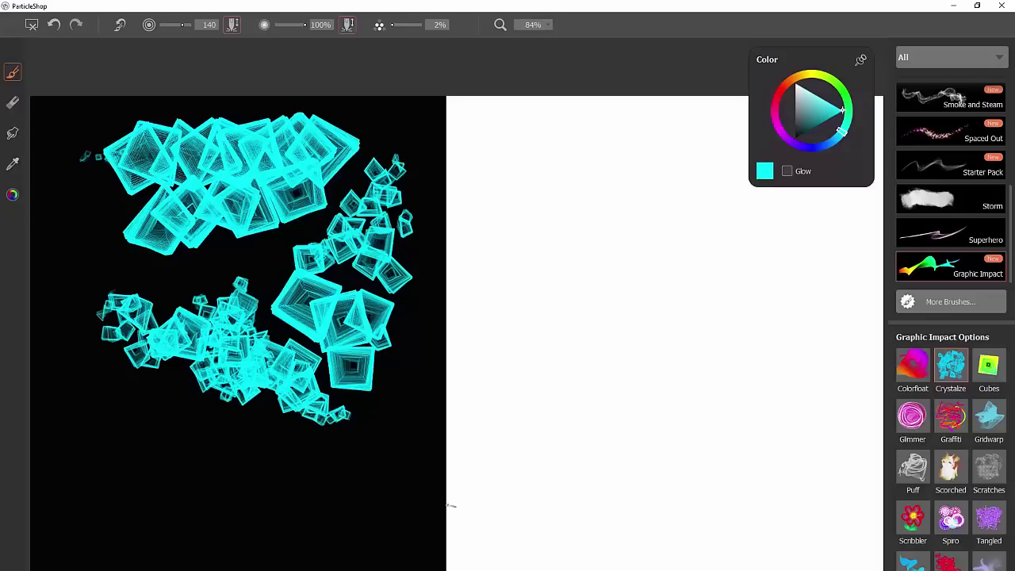
- Raise the Crystalize brush's particle count to 24% and paint rounded cyan shapes in the lower part of the black half
left_click_drag(394, 27, 397, 27)
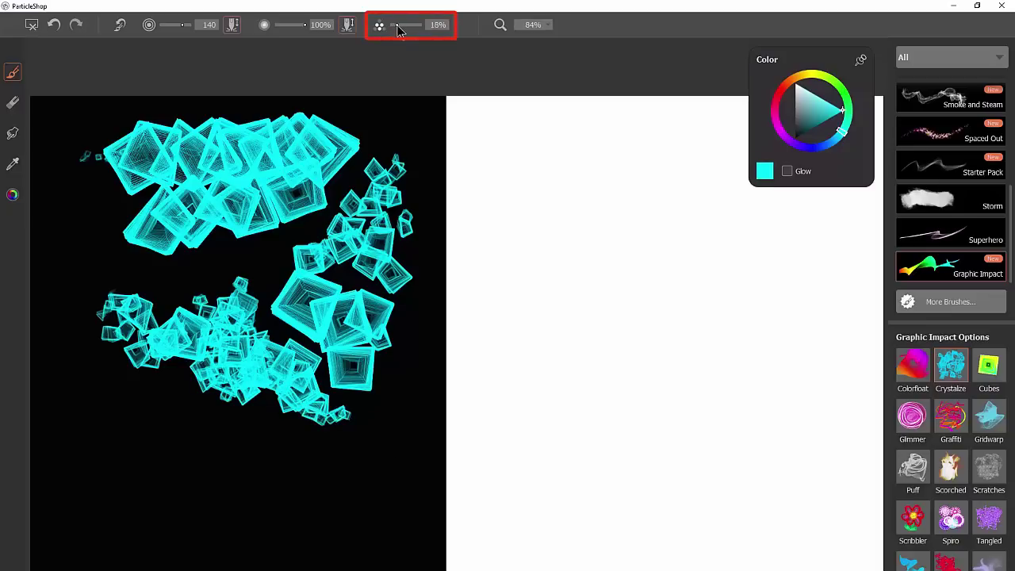
mouse_move(413, 341)
left_mouse_down()
mouse_move(396, 396)
mouse_move(369, 416)
left_mouse_up()
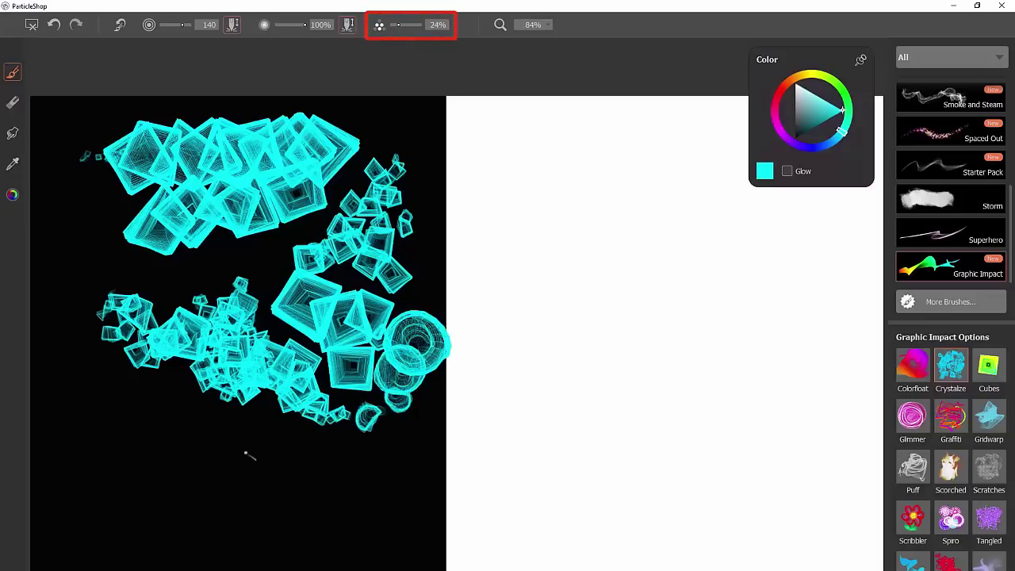
mouse_move(248, 452)
left_mouse_down()
mouse_move(262, 475)
mouse_move(273, 460)
mouse_move(293, 470)
mouse_move(270, 506)
mouse_move(322, 470)
mouse_move(339, 504)
mouse_move(363, 477)
left_mouse_up()
- Paint five-sided cyan shapes with the particle count at 4%, and four-sided ones after resetting the brush to its defaults
left_click_drag(398, 25, 392, 24)
left_click_drag(388, 456, 388, 495)
mouse_move(145, 448)
left_mouse_down()
mouse_move(175, 424)
mouse_move(146, 487)
mouse_move(103, 424)
mouse_move(99, 381)
mouse_move(79, 420)
mouse_move(94, 468)
mouse_move(131, 506)
mouse_move(190, 520)
left_mouse_up()
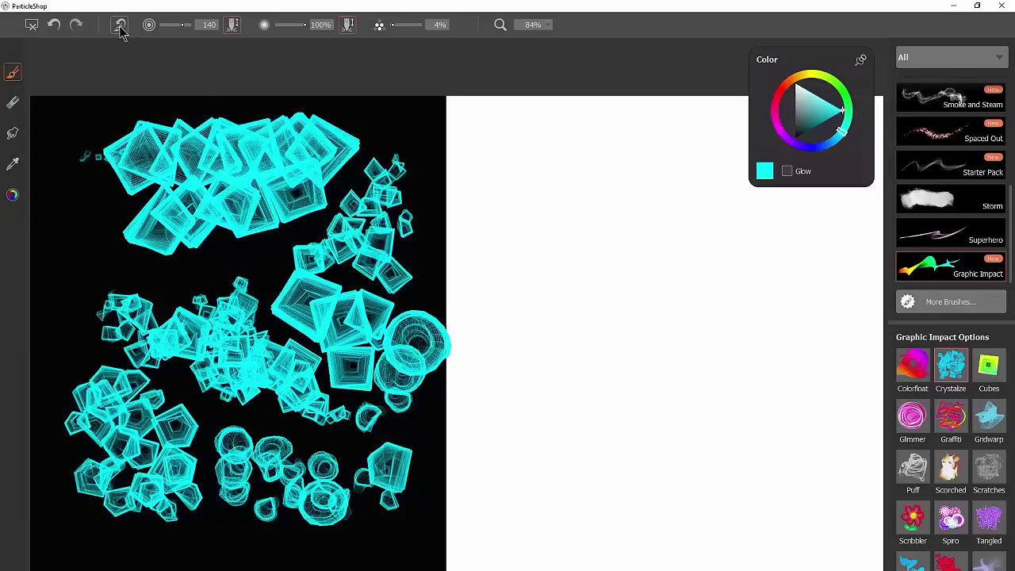
mouse_move(85, 222)
left_mouse_down()
mouse_move(77, 263)
mouse_move(94, 265)
mouse_move(110, 249)
mouse_move(81, 289)
left_mouse_up()
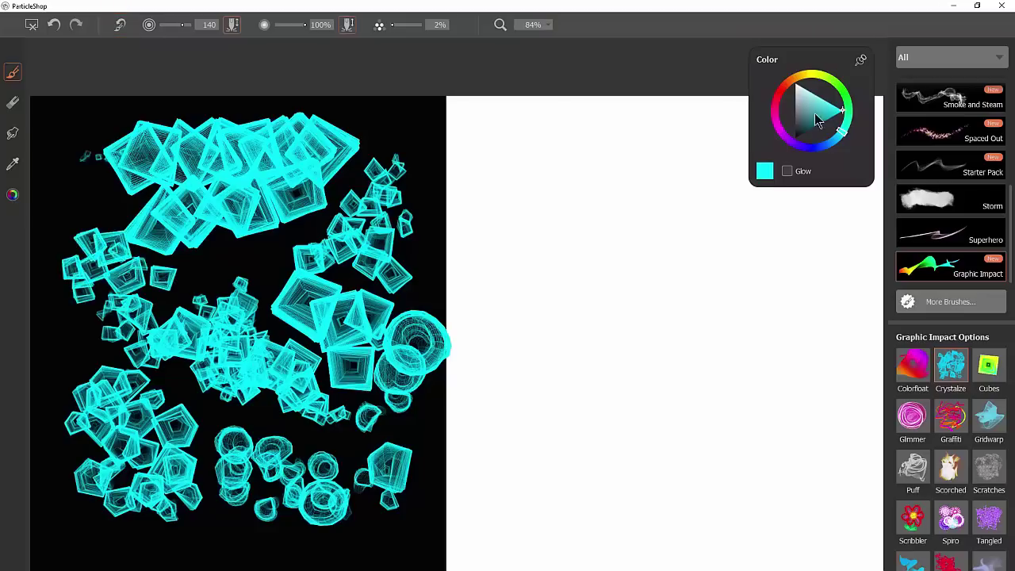
- Set the brush color to black and paint Crystalize shapes over the white half
left_click(795, 137)
mouse_move(538, 200)
left_mouse_down()
mouse_move(587, 206)
mouse_move(528, 262)
mouse_move(612, 268)
mouse_move(569, 301)
mouse_move(656, 291)
mouse_move(531, 394)
mouse_move(636, 345)
mouse_move(613, 393)
mouse_move(676, 393)
mouse_move(666, 416)
mouse_move(704, 404)
mouse_move(753, 370)
left_mouse_up()
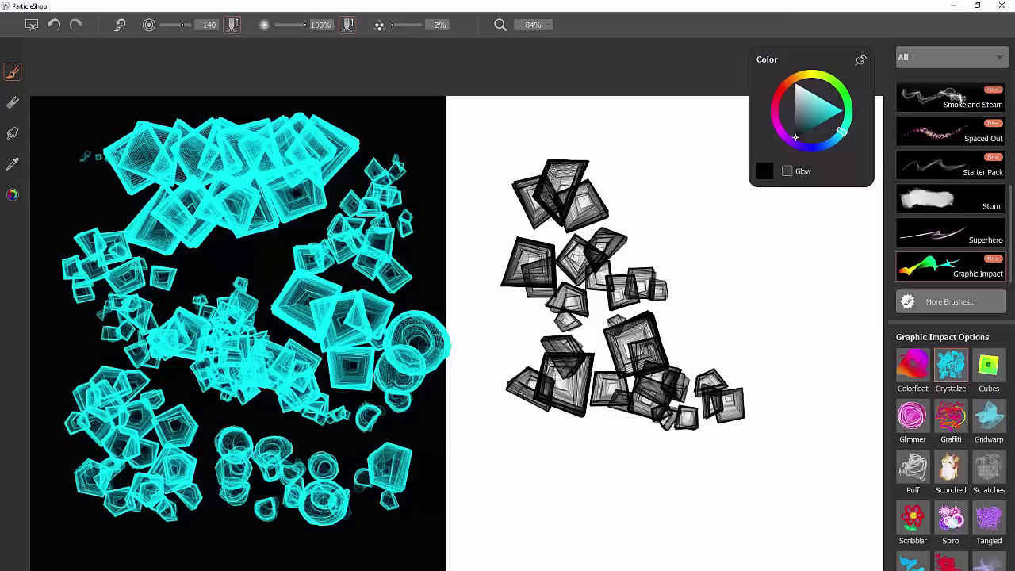
mouse_move(793, 327)
left_mouse_down()
mouse_move(671, 472)
mouse_move(507, 508)
mouse_move(706, 498)
left_mouse_up()
mouse_move(682, 275)
left_mouse_down()
mouse_move(671, 204)
mouse_move(722, 297)
mouse_move(785, 234)
mouse_move(824, 237)
left_mouse_up()
left_click_drag(824, 238, 793, 325)
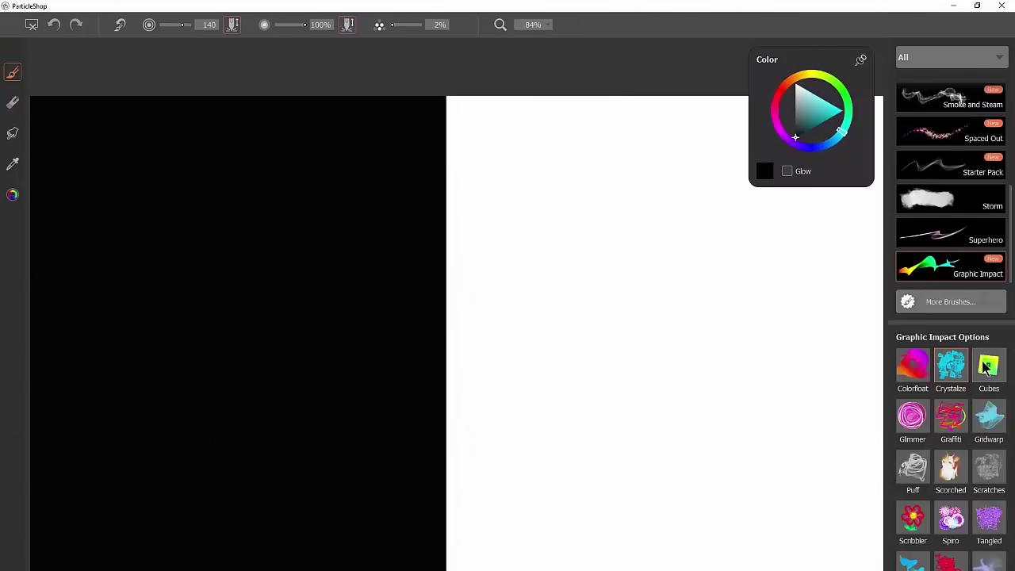
- Select the Cubes brush and paint a mix of large and small glowing green cubes on the upper black half
left_click(989, 366)
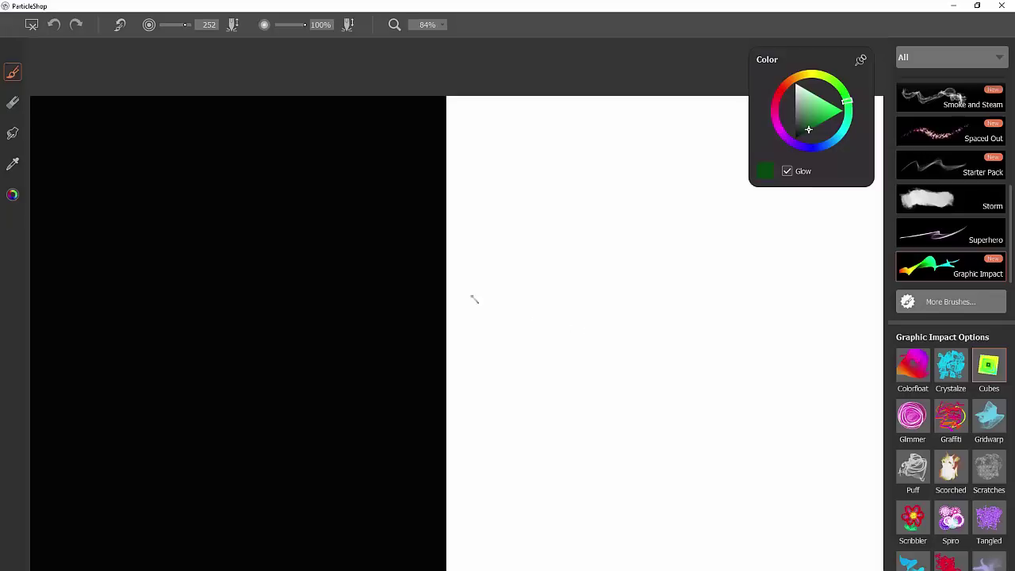
mouse_move(219, 227)
left_mouse_down()
mouse_move(242, 214)
mouse_move(263, 223)
mouse_move(282, 204)
mouse_move(331, 216)
left_mouse_up()
left_click_drag(388, 199, 388, 197)
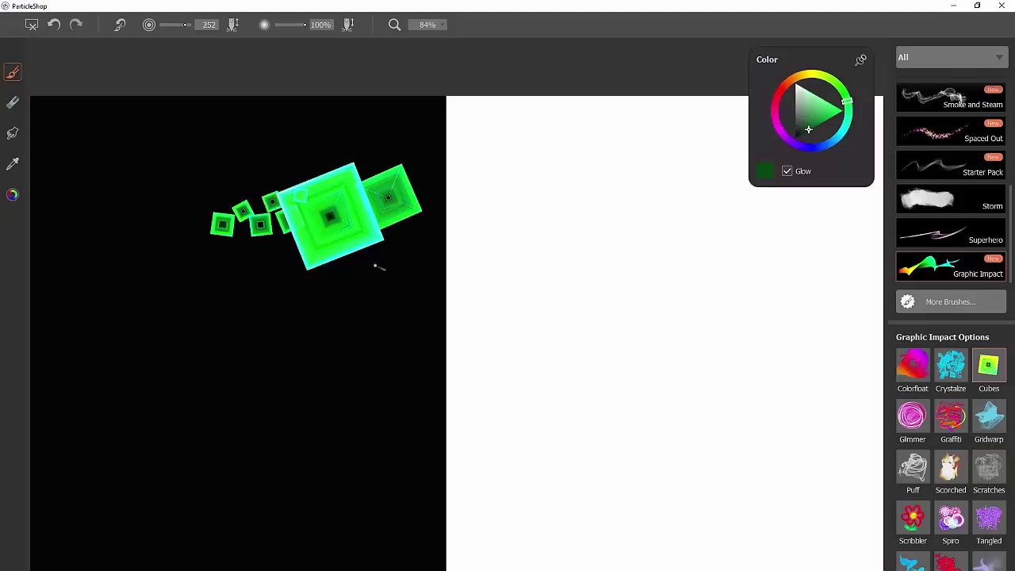
left_click_drag(376, 266, 394, 268)
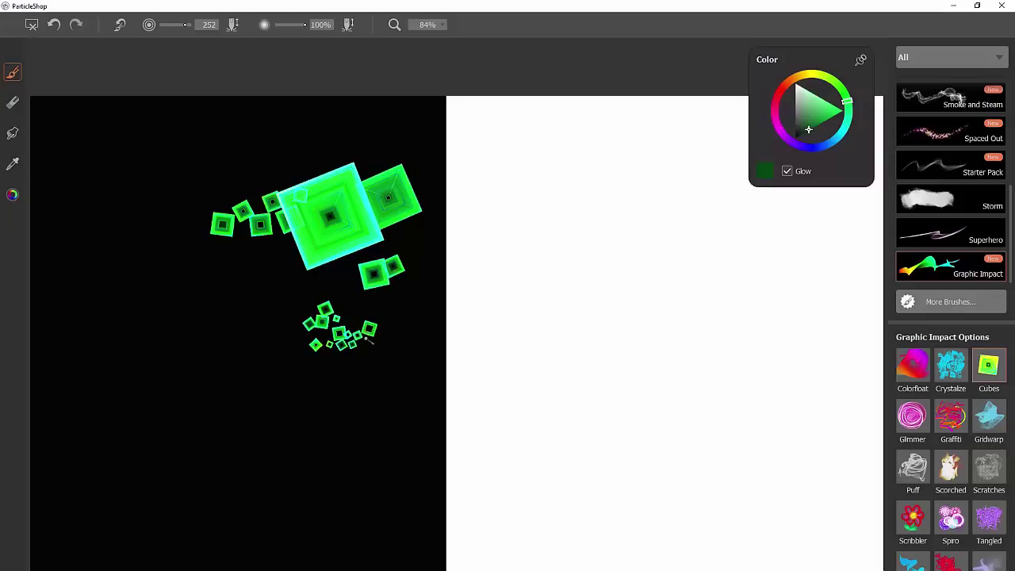
left_click_drag(376, 342, 389, 346)
left_click(391, 361)
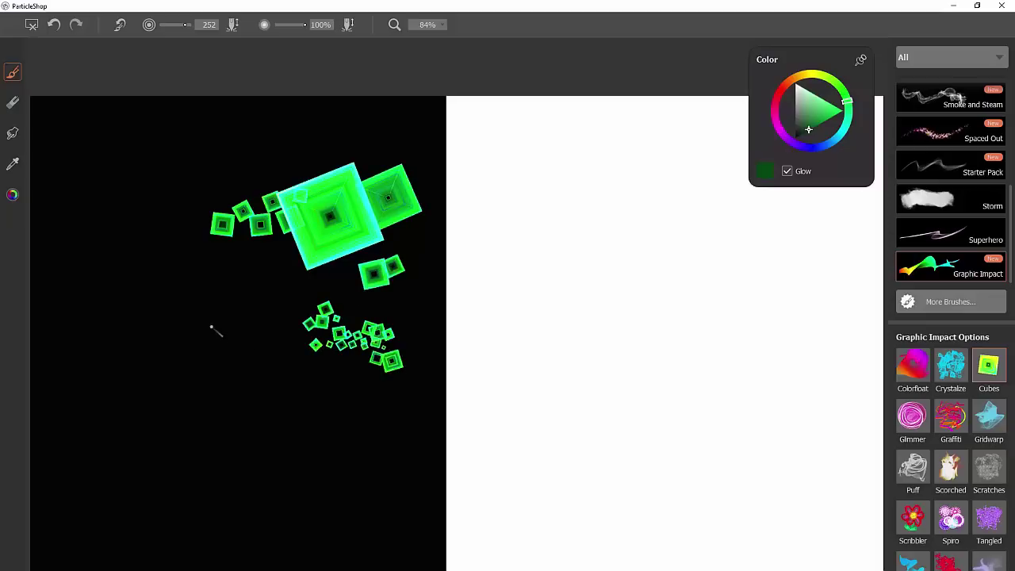
- Add three large single cubes descending diagonally through the lower part of the black half
left_click(198, 329)
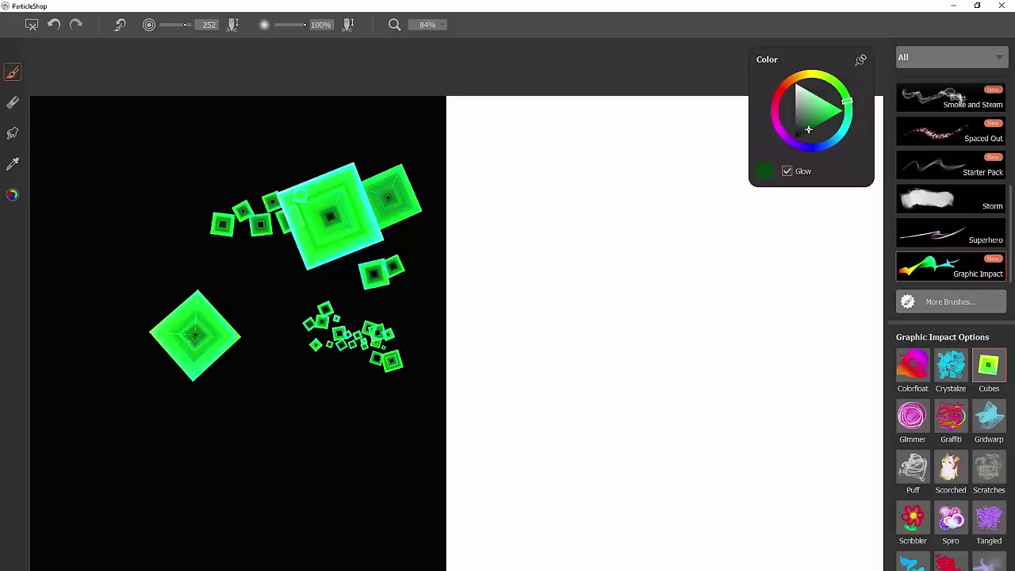
left_click(245, 395)
left_click(297, 429)
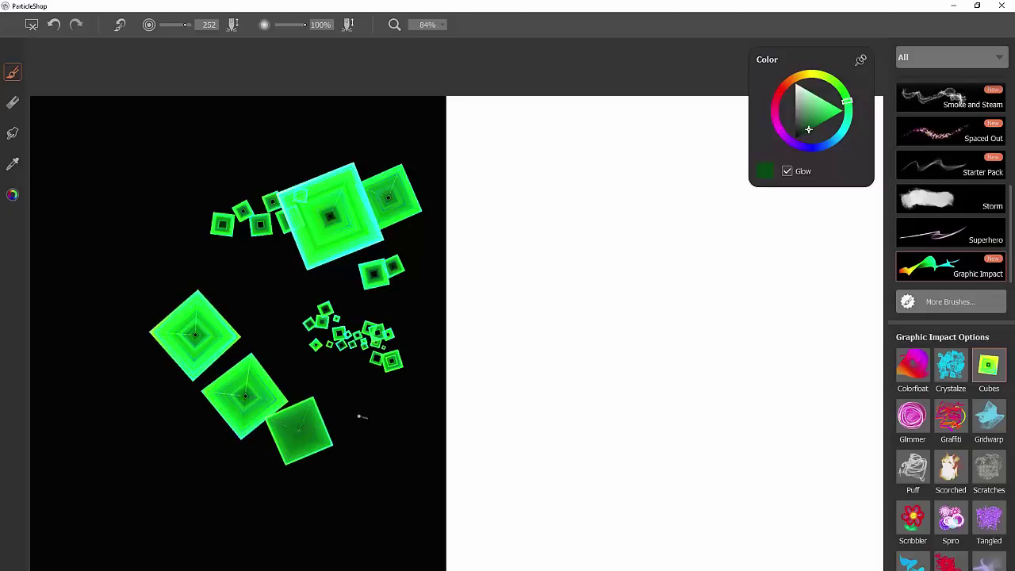
- Scatter small and medium green cubes around the large ones across the black half, curving down its outer edge
left_click(360, 416)
mouse_move(354, 452)
left_mouse_down()
mouse_move(384, 449)
mouse_move(407, 420)
left_mouse_up()
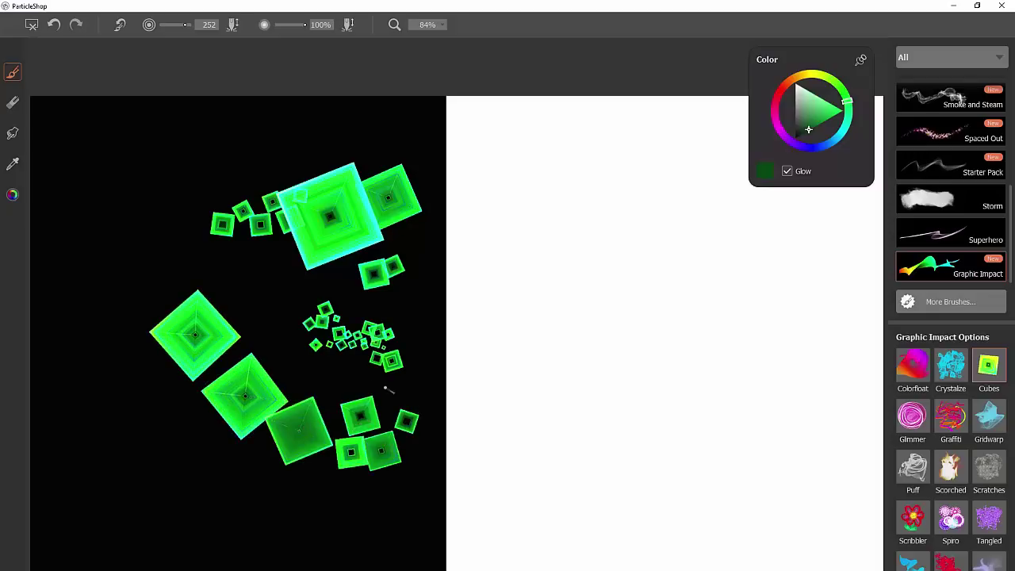
left_click(311, 367)
mouse_move(282, 312)
left_mouse_down()
mouse_move(258, 288)
mouse_move(271, 270)
mouse_move(218, 271)
left_mouse_up()
left_click(196, 254)
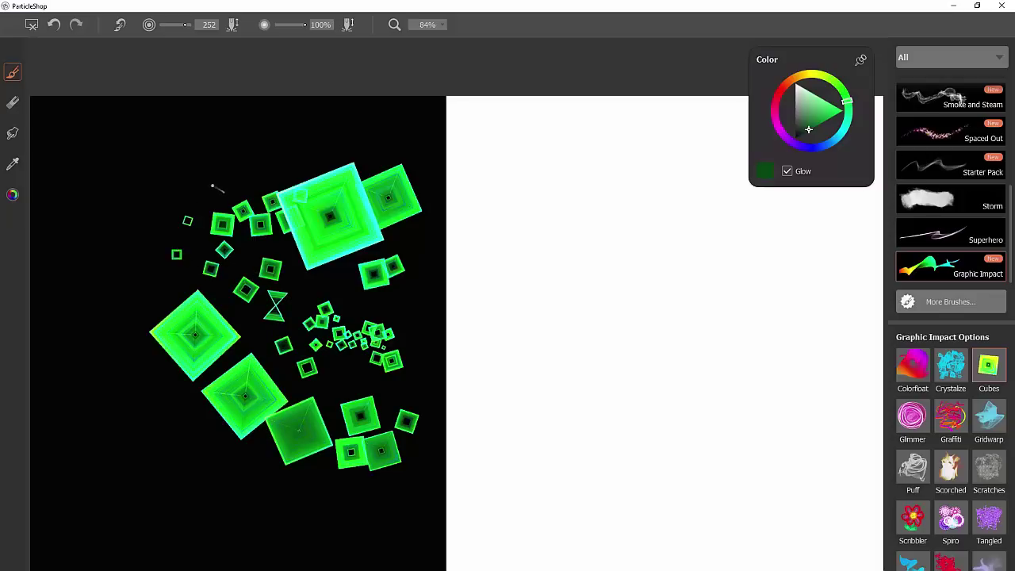
left_click_drag(212, 187, 269, 164)
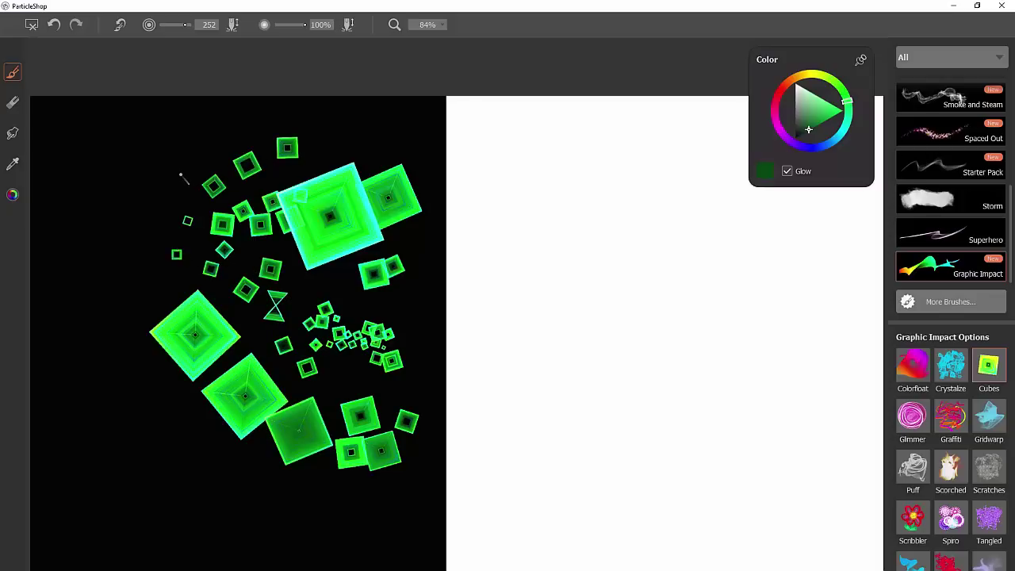
mouse_move(175, 171)
left_mouse_down()
mouse_move(114, 300)
mouse_move(139, 415)
mouse_move(176, 449)
mouse_move(213, 462)
mouse_move(228, 501)
mouse_move(264, 491)
mouse_move(305, 505)
left_mouse_up()
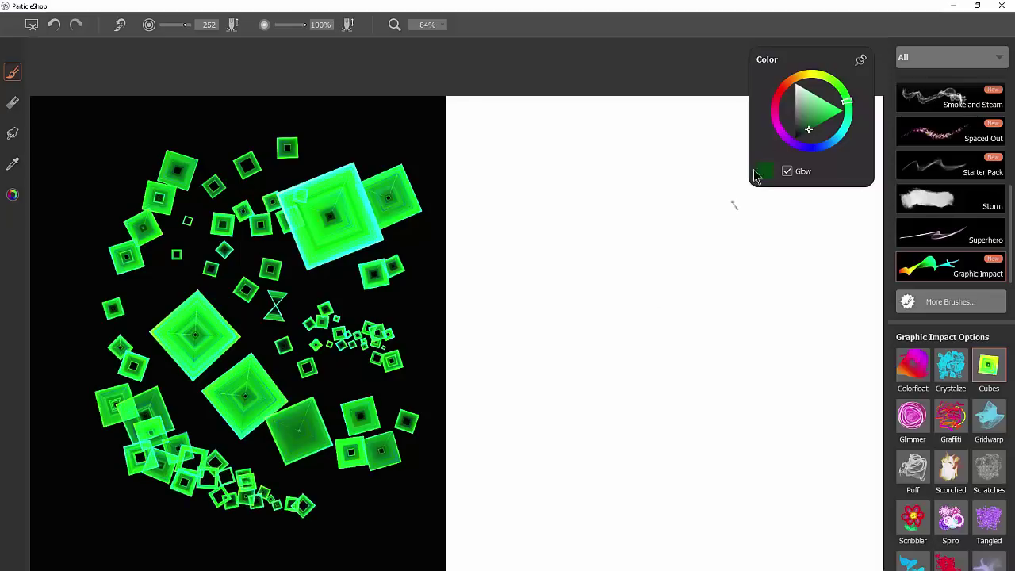
- Change the brush color to dark magenta and paint overlapping cubes below and beside the largest green cube
left_click(777, 133)
mouse_move(313, 273)
left_mouse_down()
mouse_move(345, 265)
mouse_move(369, 266)
mouse_move(341, 314)
mouse_move(349, 335)
mouse_move(384, 301)
left_mouse_up()
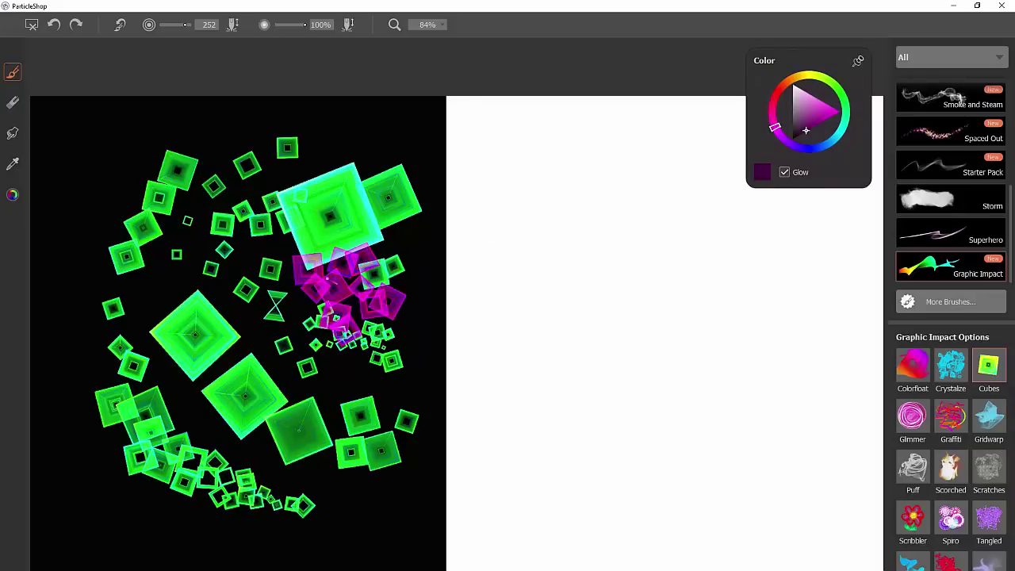
mouse_move(327, 273)
left_mouse_down()
mouse_move(330, 249)
mouse_move(385, 213)
mouse_move(415, 292)
left_mouse_up()
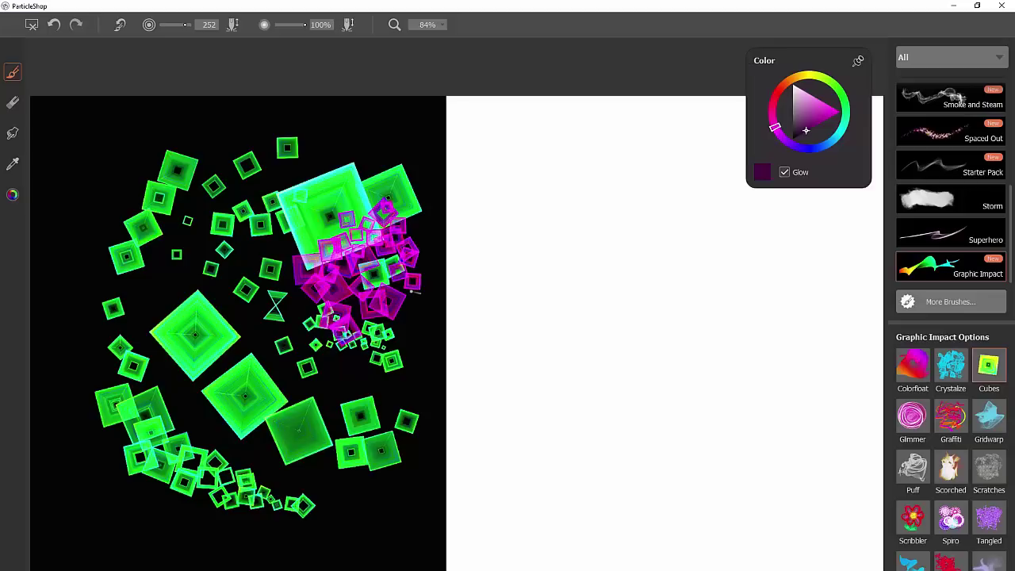
- Paint a trail of light pink cubes over the green ones, and a black cube on the white half
left_click_drag(824, 117, 814, 101)
mouse_move(390, 158)
left_mouse_down()
mouse_move(370, 141)
mouse_move(356, 170)
mouse_move(218, 162)
mouse_move(181, 291)
mouse_move(208, 360)
mouse_move(250, 347)
left_mouse_up()
left_click(792, 138)
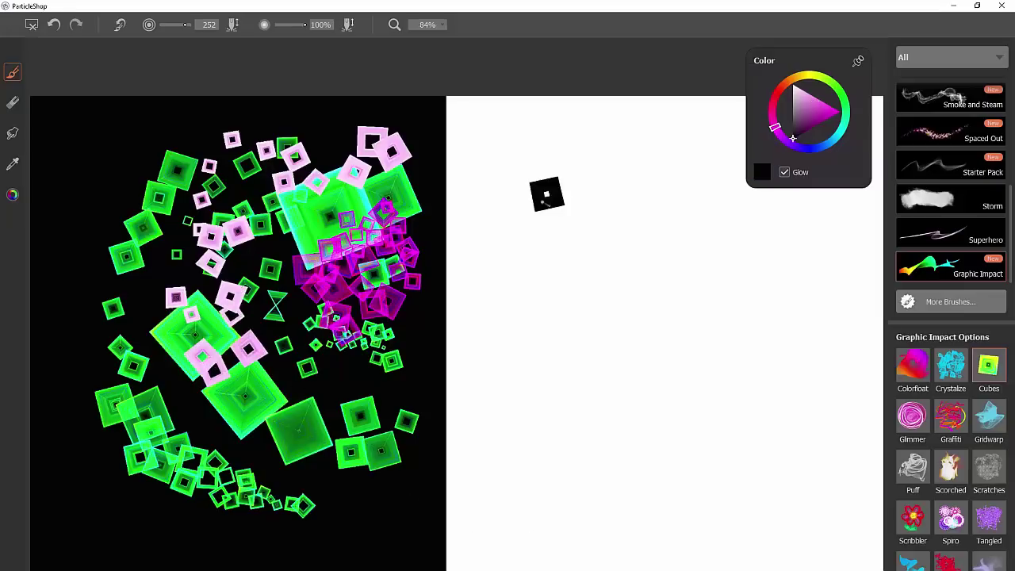
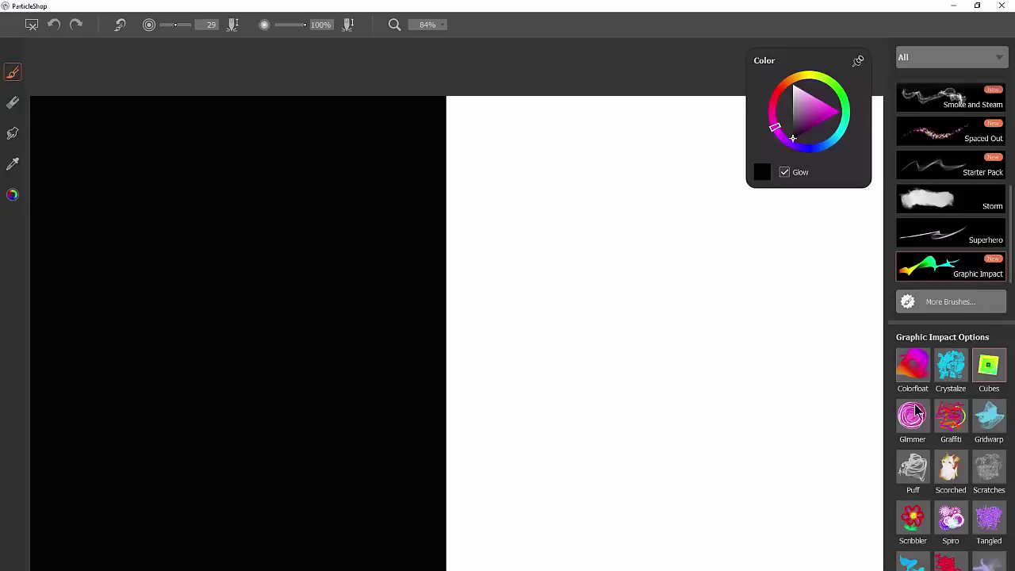
- Select the Glimmer brush and paint flowing ribbons on the black half and, in black, on the white half
left_click(913, 417)
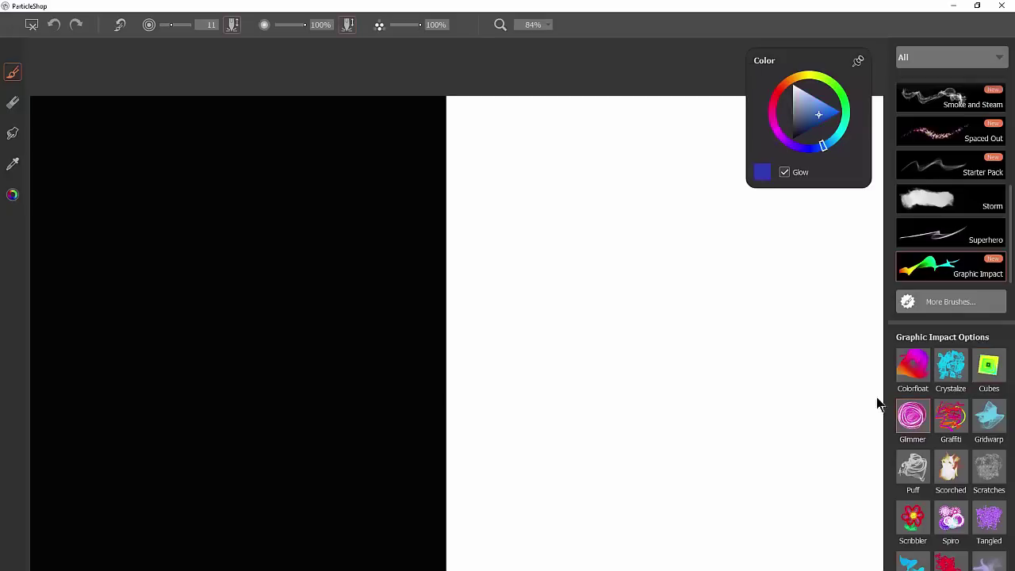
mouse_move(254, 227)
left_mouse_down()
mouse_move(180, 326)
mouse_move(230, 379)
mouse_move(286, 376)
mouse_move(301, 286)
mouse_move(366, 271)
mouse_move(297, 136)
mouse_move(168, 227)
mouse_move(91, 298)
mouse_move(112, 409)
mouse_move(161, 466)
mouse_move(250, 507)
mouse_move(313, 429)
mouse_move(390, 448)
mouse_move(361, 376)
mouse_move(414, 270)
mouse_move(398, 193)
mouse_move(336, 119)
mouse_move(235, 117)
mouse_move(98, 176)
mouse_move(100, 456)
mouse_move(192, 391)
mouse_move(254, 450)
mouse_move(256, 431)
mouse_move(348, 470)
mouse_move(349, 370)
mouse_move(373, 384)
left_mouse_up()
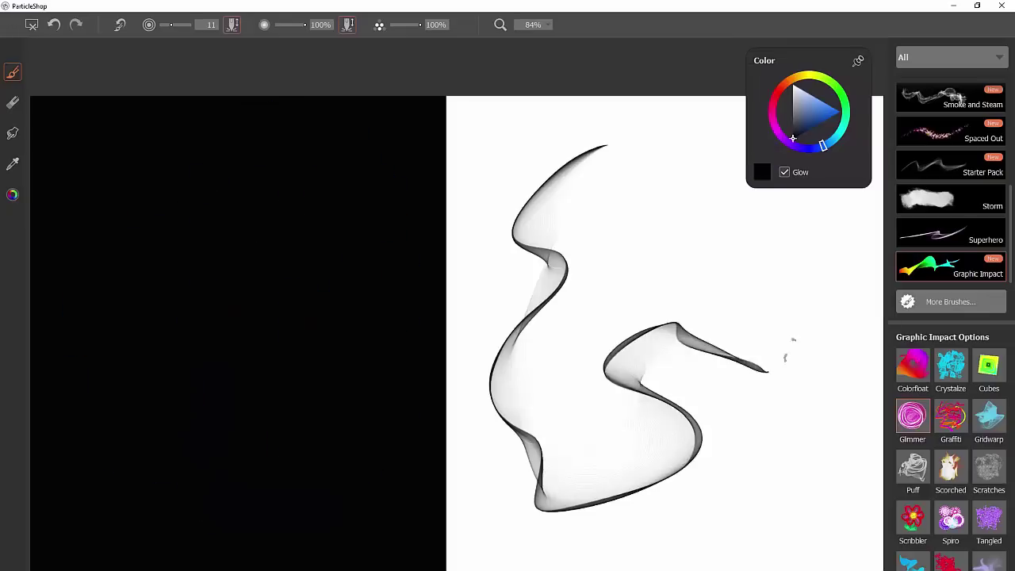
mouse_move(790, 344)
left_mouse_down()
mouse_move(598, 234)
mouse_move(773, 482)
mouse_move(609, 248)
mouse_move(529, 333)
mouse_move(664, 411)
mouse_move(757, 397)
mouse_move(745, 349)
mouse_move(573, 147)
mouse_move(563, 414)
left_mouse_up()
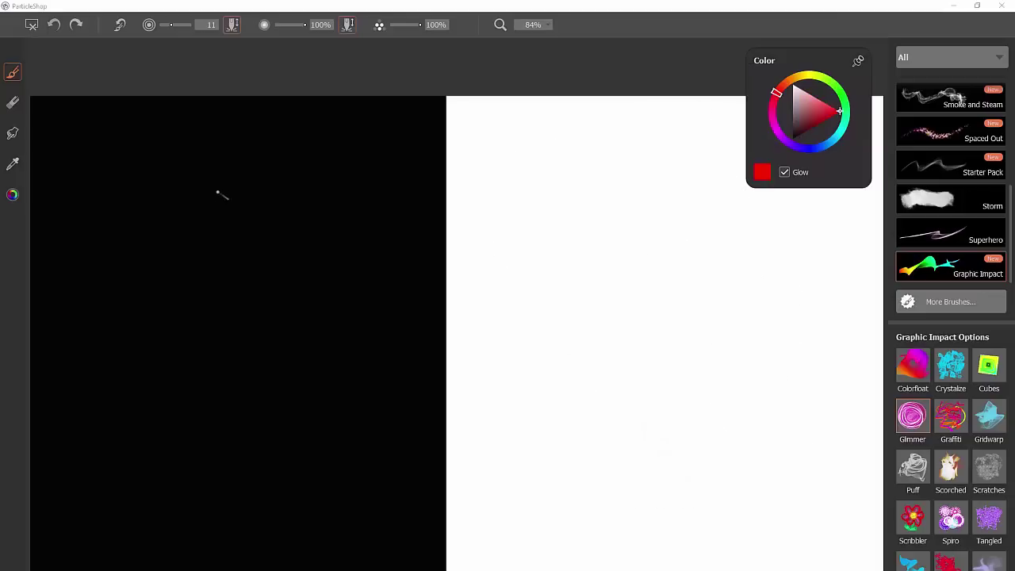
- Paint glowing red Glimmer ribbons across both halves, undoing the first attempts and reducing the brush size to 5
mouse_move(148, 257)
left_mouse_down()
mouse_move(121, 291)
mouse_move(101, 351)
mouse_move(110, 396)
mouse_move(140, 419)
left_mouse_up()
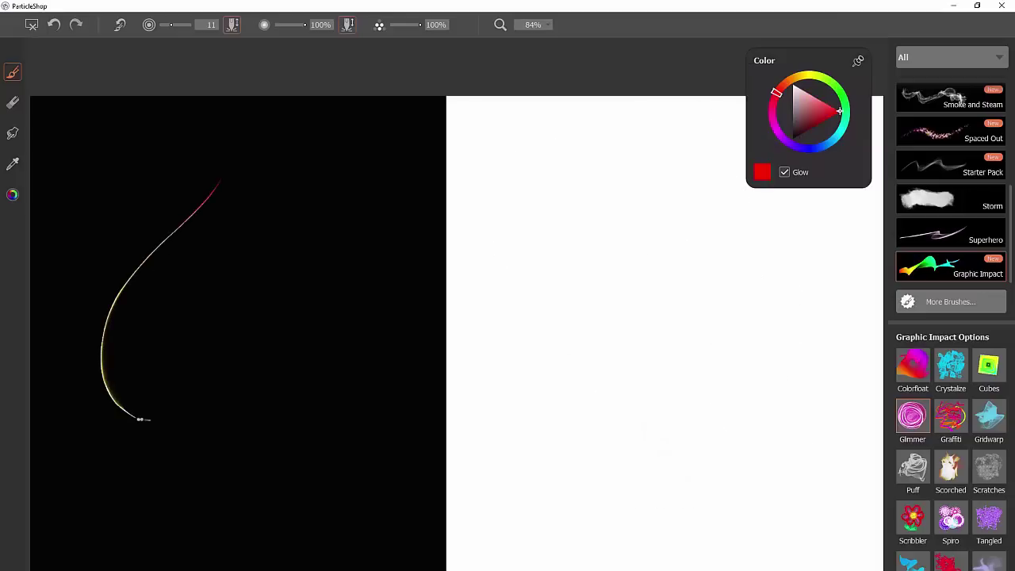
mouse_move(241, 494)
left_mouse_down()
mouse_move(281, 495)
mouse_move(305, 464)
left_mouse_up()
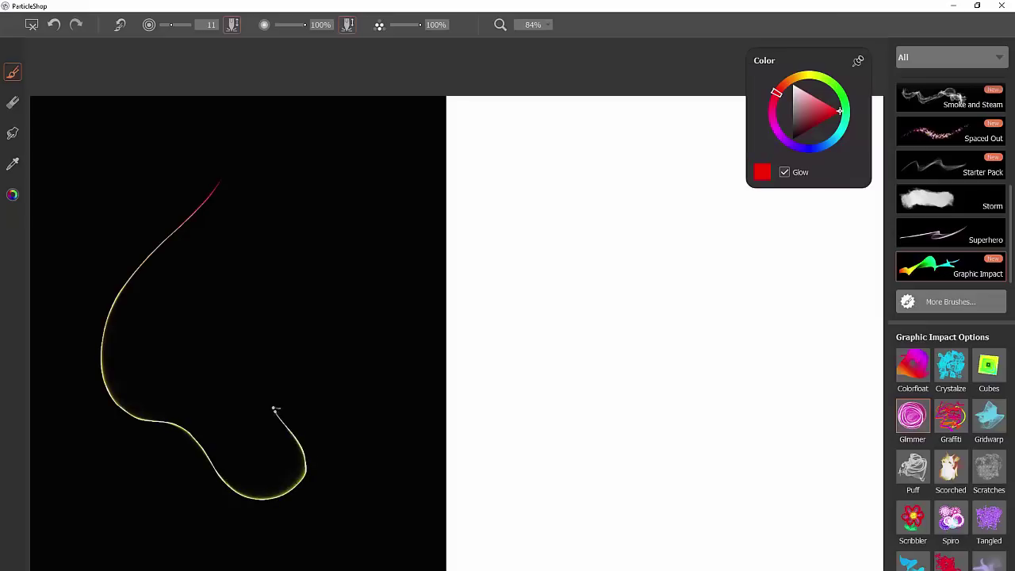
mouse_move(311, 234)
left_mouse_down()
mouse_move(390, 193)
mouse_move(393, 289)
mouse_move(353, 359)
mouse_move(377, 417)
mouse_move(452, 431)
mouse_move(487, 324)
mouse_move(545, 259)
mouse_move(531, 168)
mouse_move(670, 237)
mouse_move(622, 389)
mouse_move(533, 408)
mouse_move(578, 502)
mouse_move(723, 462)
mouse_move(731, 428)
mouse_move(762, 390)
mouse_move(750, 296)
left_mouse_up()
key("ctrl+z")
mouse_move(279, 296)
left_mouse_down()
mouse_move(335, 385)
mouse_move(325, 372)
left_mouse_up()
mouse_move(119, 339)
left_mouse_down()
mouse_move(285, 386)
mouse_move(269, 256)
mouse_move(390, 478)
mouse_move(544, 240)
mouse_move(747, 453)
mouse_move(797, 430)
left_mouse_up()
key("ctrl+z")
mouse_move(131, 414)
left_mouse_down()
mouse_move(141, 400)
mouse_move(243, 421)
mouse_move(365, 319)
mouse_move(456, 321)
mouse_move(618, 417)
mouse_move(735, 410)
left_mouse_up()
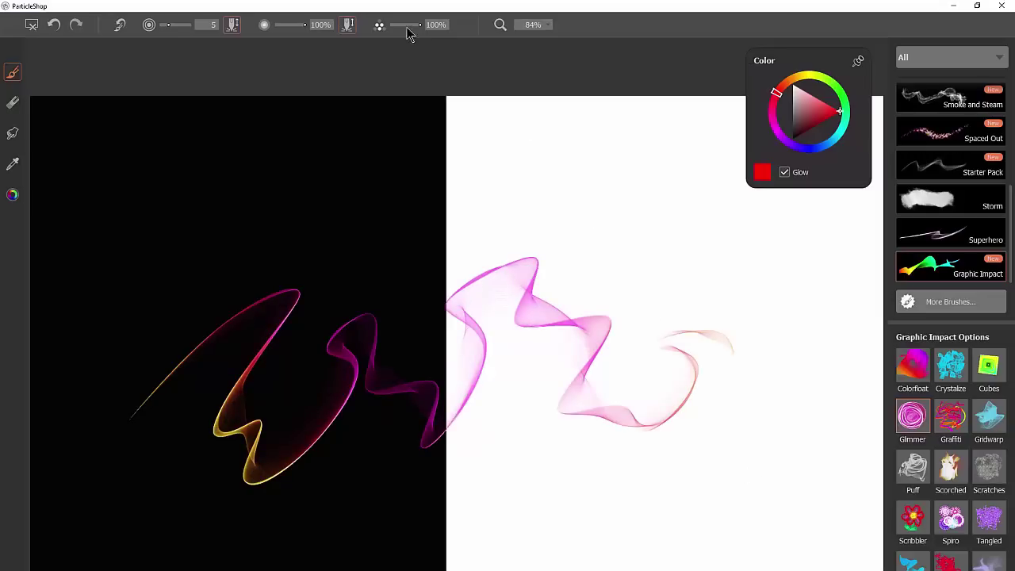
- Try a Glimmer stroke with a lower particle count, and paint teal strokes on the black half at brush size 211
left_click_drag(414, 25, 395, 25)
mouse_move(141, 273)
left_mouse_down()
mouse_move(164, 222)
mouse_move(276, 254)
left_mouse_up()
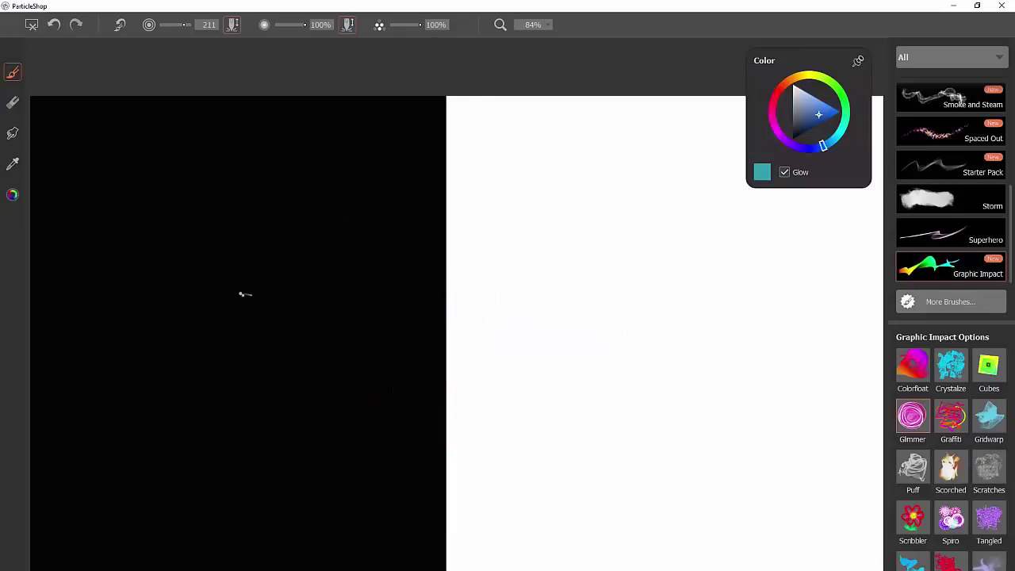
mouse_move(243, 293)
left_mouse_down()
mouse_move(283, 269)
mouse_move(198, 320)
mouse_move(279, 241)
mouse_move(151, 306)
mouse_move(306, 261)
mouse_move(190, 332)
mouse_move(247, 300)
mouse_move(226, 321)
mouse_move(174, 277)
mouse_move(329, 337)
mouse_move(268, 209)
mouse_move(261, 424)
mouse_move(115, 277)
mouse_move(336, 238)
left_mouse_up()
mouse_move(342, 150)
left_mouse_down()
mouse_move(350, 183)
mouse_move(316, 190)
mouse_move(384, 147)
mouse_move(351, 218)
mouse_move(380, 195)
mouse_move(304, 162)
mouse_move(383, 186)
mouse_move(376, 242)
mouse_move(403, 269)
left_mouse_up()
- Select the Graffiti brush and letter the word GRAFFITI across the upper part of both halves
left_click(950, 417)
left_click_drag(154, 202, 224, 244)
mouse_move(147, 252)
left_mouse_down()
mouse_move(220, 207)
mouse_move(216, 336)
left_mouse_up()
left_click_drag(254, 193, 250, 321)
mouse_move(242, 212)
left_mouse_down()
mouse_move(327, 294)
mouse_move(367, 163)
mouse_move(428, 293)
left_mouse_up()
left_click_drag(329, 250, 399, 205)
left_click_drag(422, 145, 448, 301)
left_click_drag(396, 262, 466, 209)
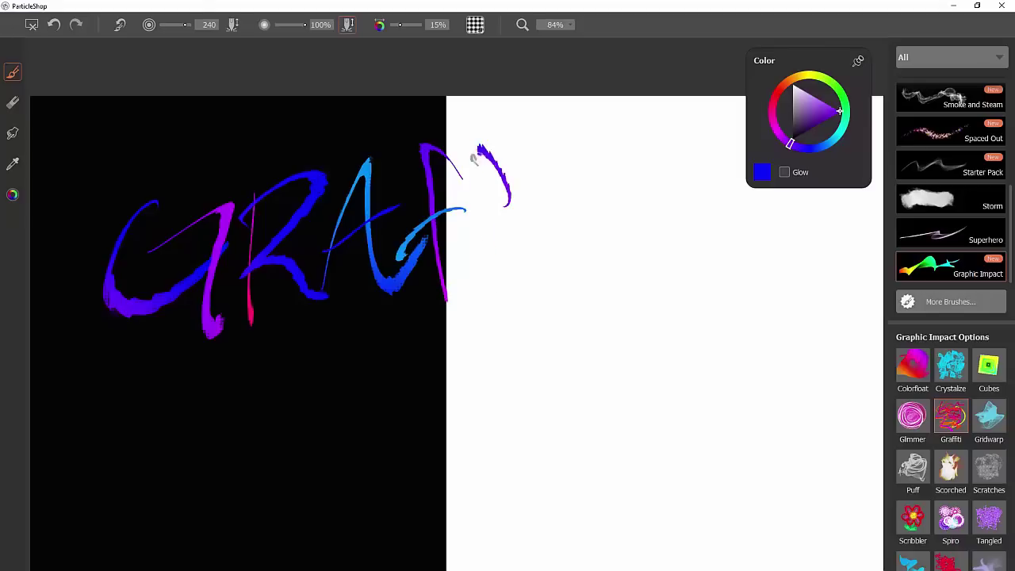
left_click_drag(473, 147, 499, 314)
left_click_drag(528, 183, 550, 297)
left_click_drag(609, 135, 656, 231)
mouse_move(563, 230)
left_mouse_down()
mouse_move(646, 191)
mouse_move(660, 311)
left_mouse_up()
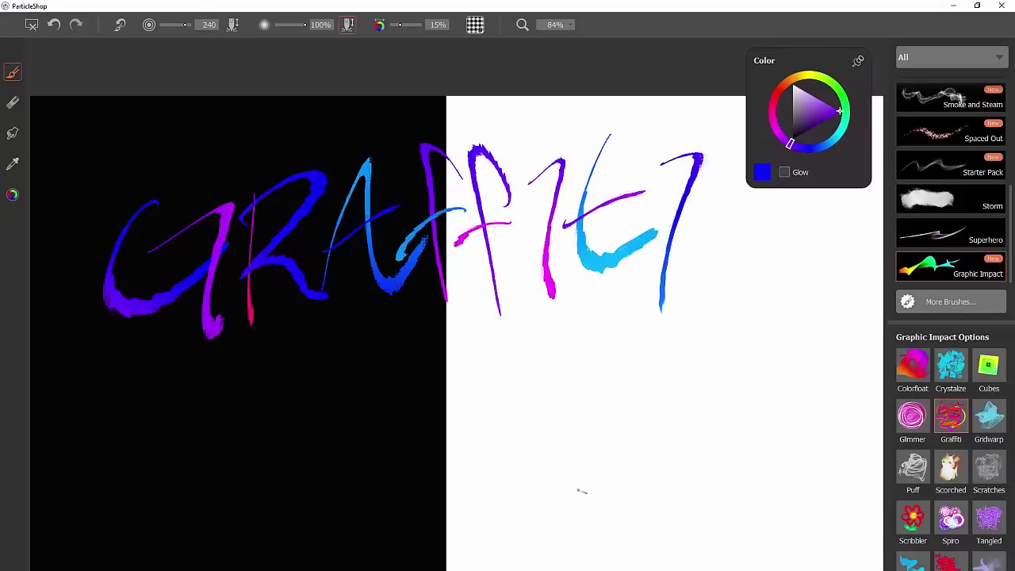
- Letter GRAF in a second row below the first word and paint a jagged zigzag scribble on the white half
mouse_move(214, 370)
left_mouse_down()
mouse_move(267, 430)
mouse_move(292, 493)
left_mouse_up()
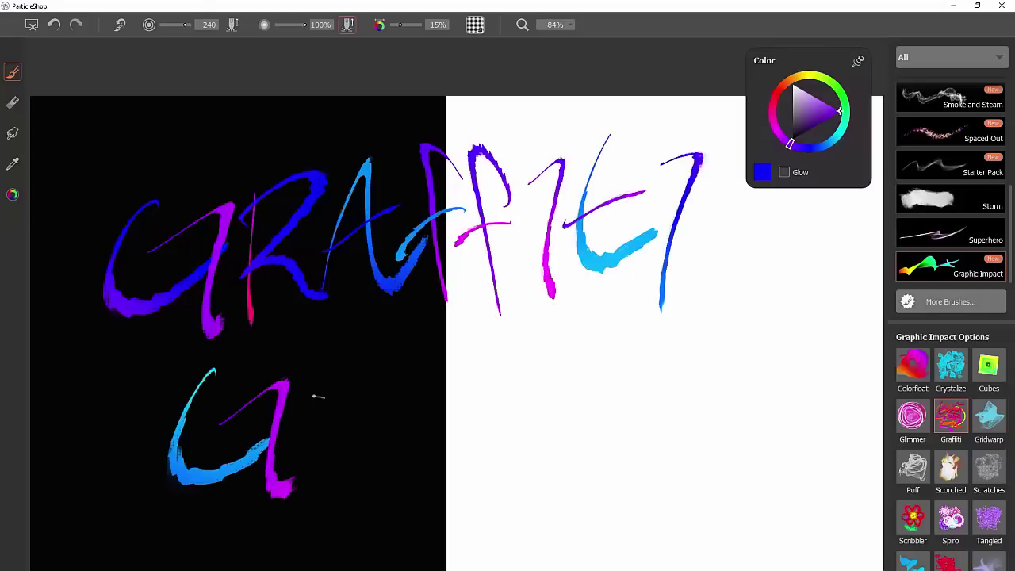
left_click_drag(315, 367, 317, 474)
mouse_move(308, 392)
left_mouse_down()
mouse_move(324, 413)
mouse_move(372, 348)
mouse_move(381, 422)
mouse_move(456, 452)
left_mouse_up()
mouse_move(387, 400)
left_mouse_down()
mouse_move(497, 350)
mouse_move(469, 453)
left_mouse_up()
left_click_drag(449, 358, 552, 346)
left_click_drag(466, 411, 557, 365)
mouse_move(528, 450)
left_mouse_down()
mouse_move(613, 381)
mouse_move(602, 477)
mouse_move(673, 426)
mouse_move(682, 378)
mouse_move(736, 422)
mouse_move(762, 400)
mouse_move(724, 304)
mouse_move(816, 294)
mouse_move(795, 409)
left_mouse_up()
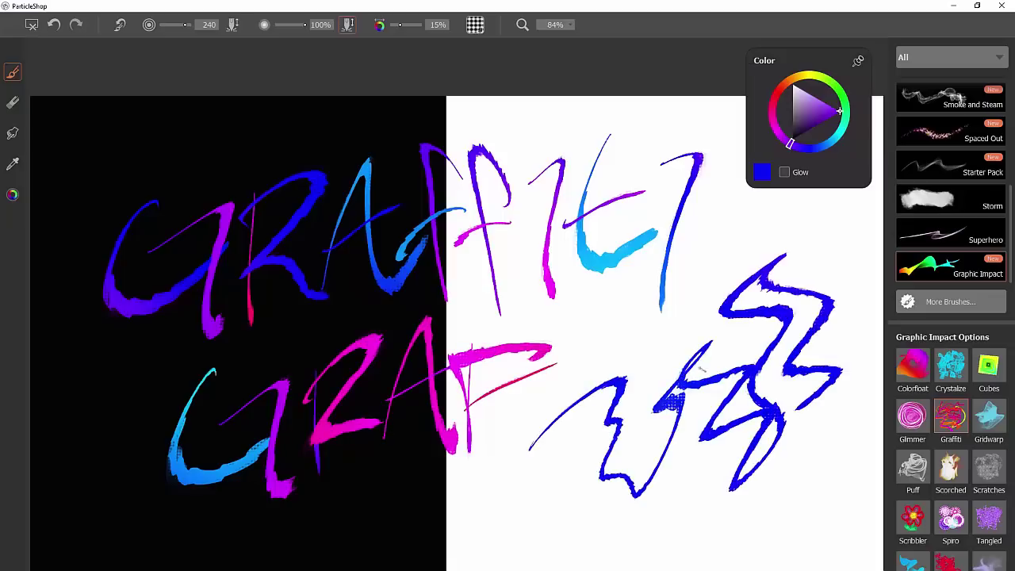
- View the available paper textures for the Graffiti brush, and paint more strokes with an adjusted color variability
left_click(476, 28)
left_click(474, 26)
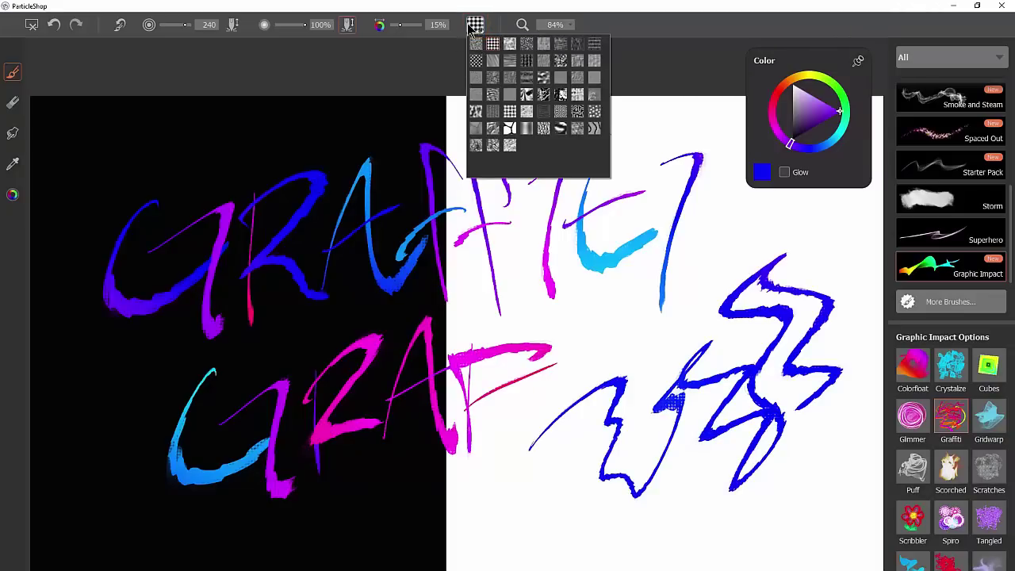
left_click_drag(411, 32, 418, 31)
mouse_move(392, 127)
left_mouse_down()
mouse_move(473, 137)
mouse_move(490, 192)
mouse_move(462, 293)
mouse_move(548, 301)
mouse_move(530, 378)
mouse_move(568, 337)
mouse_move(613, 354)
mouse_move(684, 336)
mouse_move(665, 301)
left_mouse_up()
mouse_move(449, 427)
left_mouse_down()
mouse_move(486, 489)
mouse_move(607, 526)
left_mouse_up()
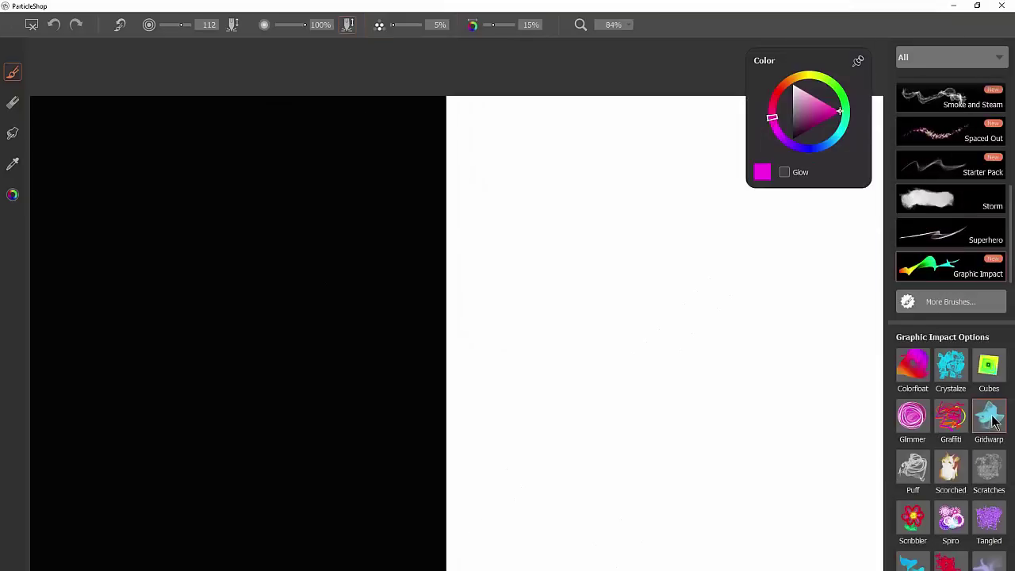
- Select the Gridwarp brush and paint wide mesh ribbons across both halves, undoing the trial strokes
left_click(993, 420)
mouse_move(107, 309)
left_mouse_down()
mouse_move(163, 321)
mouse_move(190, 428)
mouse_move(319, 232)
mouse_move(348, 324)
mouse_move(355, 399)
mouse_move(422, 349)
mouse_move(475, 264)
mouse_move(510, 317)
mouse_move(492, 416)
mouse_move(578, 385)
mouse_move(614, 269)
mouse_move(629, 361)
mouse_move(723, 374)
mouse_move(733, 277)
mouse_move(748, 365)
mouse_move(796, 386)
mouse_move(836, 302)
left_mouse_up()
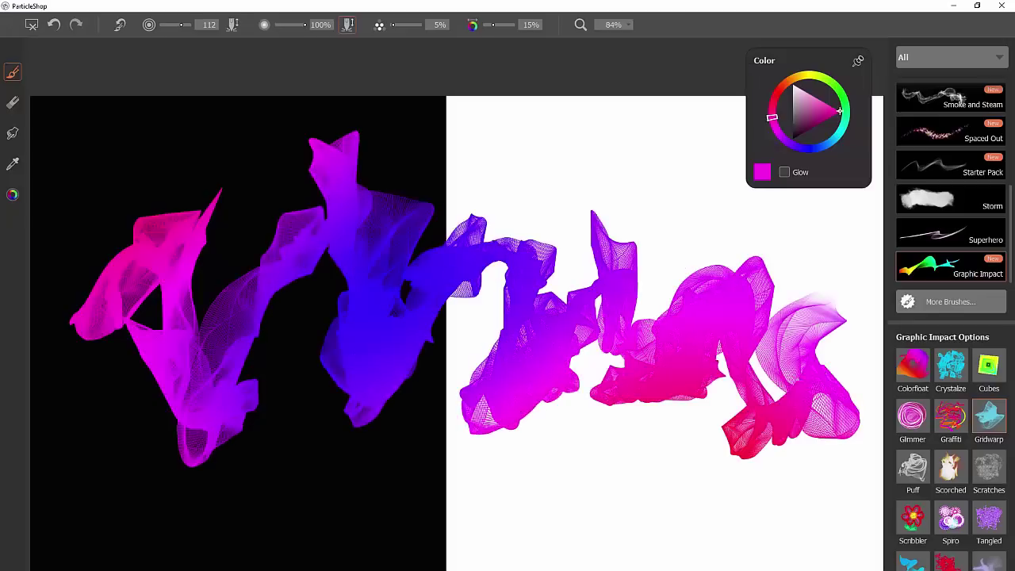
key("ctrl+z")
mouse_move(140, 365)
left_mouse_down()
mouse_move(207, 289)
mouse_move(251, 378)
mouse_move(313, 361)
mouse_move(381, 267)
mouse_move(389, 328)
mouse_move(380, 382)
mouse_move(427, 410)
mouse_move(473, 380)
mouse_move(517, 283)
mouse_move(560, 367)
mouse_move(646, 400)
mouse_move(643, 294)
mouse_move(604, 191)
mouse_move(697, 252)
mouse_move(759, 344)
mouse_move(683, 405)
mouse_move(665, 475)
mouse_move(393, 468)
left_mouse_up()
key("ctrl+z")
key("ctrl+z")
- Paint thin Gridwarp ribbons across both halves at brush size 13, clearing the canvas between trials, and set the color variability to 10%
mouse_move(158, 382)
left_mouse_down()
mouse_move(311, 298)
mouse_move(331, 382)
mouse_move(404, 321)
mouse_move(395, 486)
mouse_move(519, 291)
mouse_move(476, 466)
mouse_move(591, 335)
mouse_move(645, 358)
mouse_move(699, 250)
mouse_move(697, 466)
mouse_move(715, 217)
mouse_move(482, 243)
mouse_move(563, 125)
mouse_move(324, 188)
mouse_move(125, 215)
mouse_move(117, 308)
left_mouse_up()
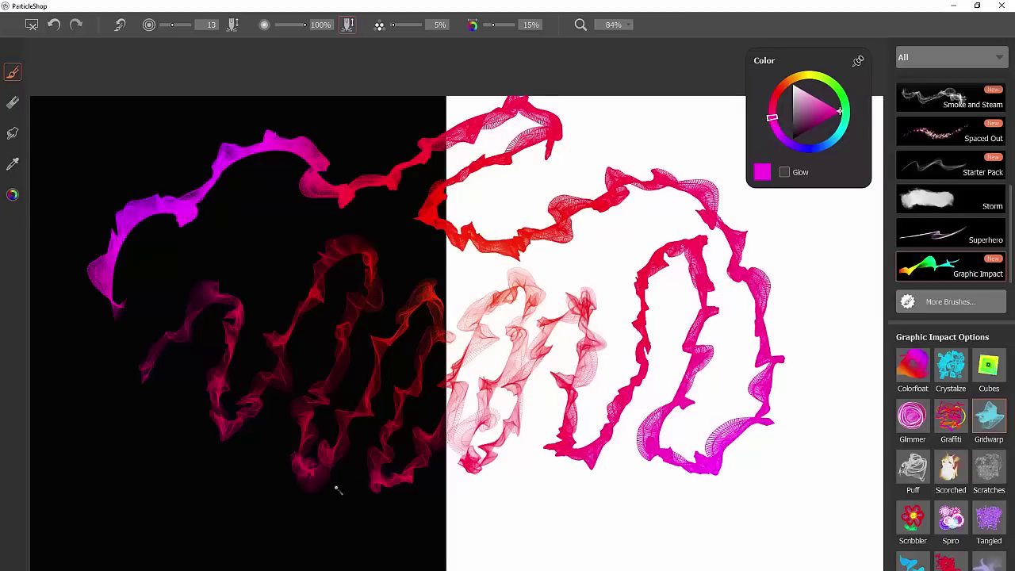
key("Delete")
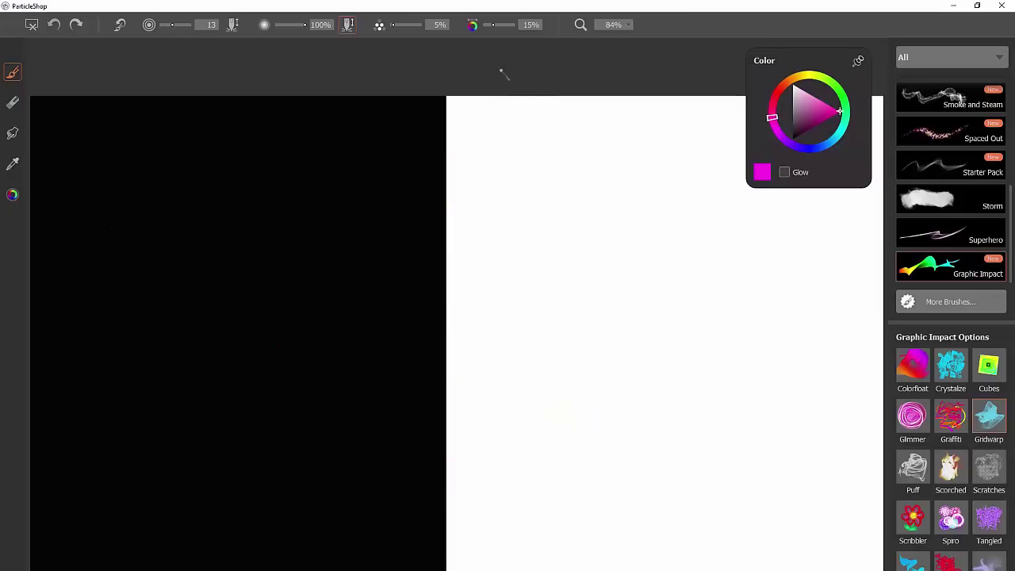
left_click_drag(214, 273, 627, 213)
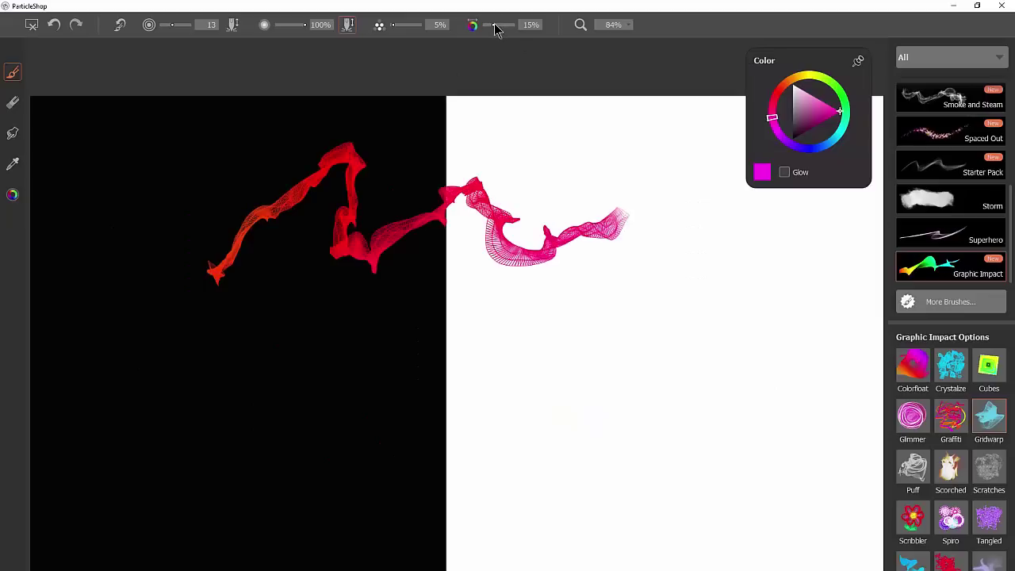
mouse_move(242, 358)
left_mouse_down()
mouse_move(365, 386)
mouse_move(487, 347)
mouse_move(752, 381)
left_mouse_up()
left_click_drag(499, 24, 485, 25)
key("Delete")
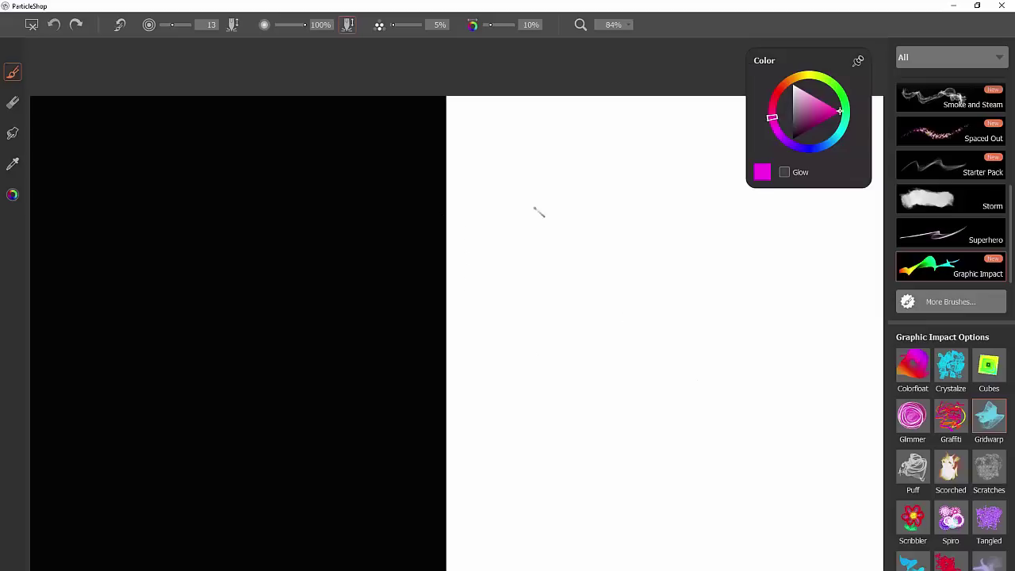
- Paint large Gridwarp meshes across both halves with the particle count at 89%, clearing the canvas before the last stroke
mouse_move(87, 253)
left_mouse_down()
mouse_move(335, 186)
mouse_move(674, 182)
left_mouse_up()
mouse_move(269, 321)
left_mouse_down()
mouse_move(238, 412)
mouse_move(602, 444)
mouse_move(737, 412)
mouse_move(725, 349)
left_mouse_up()
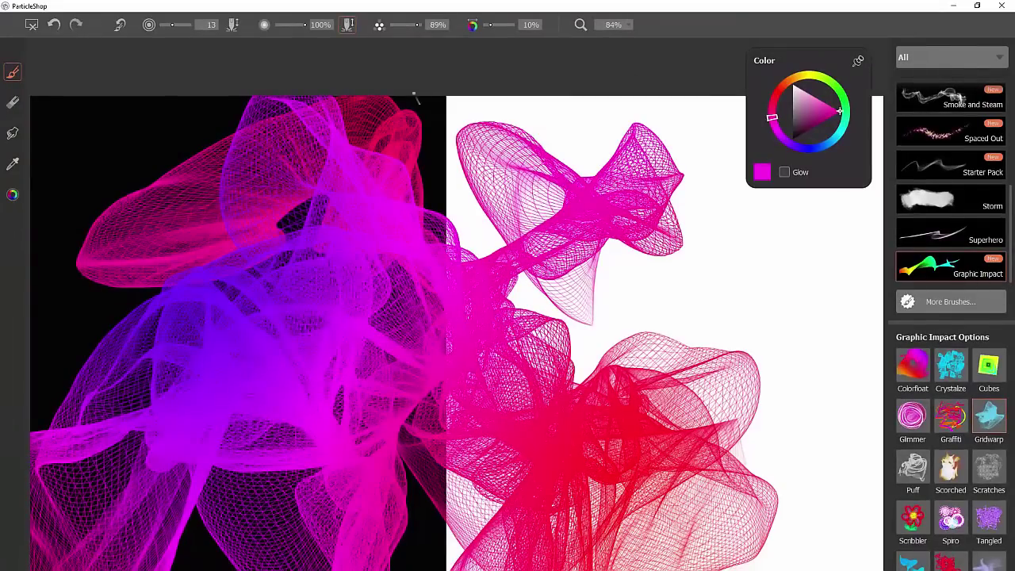
key("Delete")
mouse_move(293, 202)
left_mouse_down()
mouse_move(516, 204)
mouse_move(671, 272)
mouse_move(800, 416)
left_mouse_up()
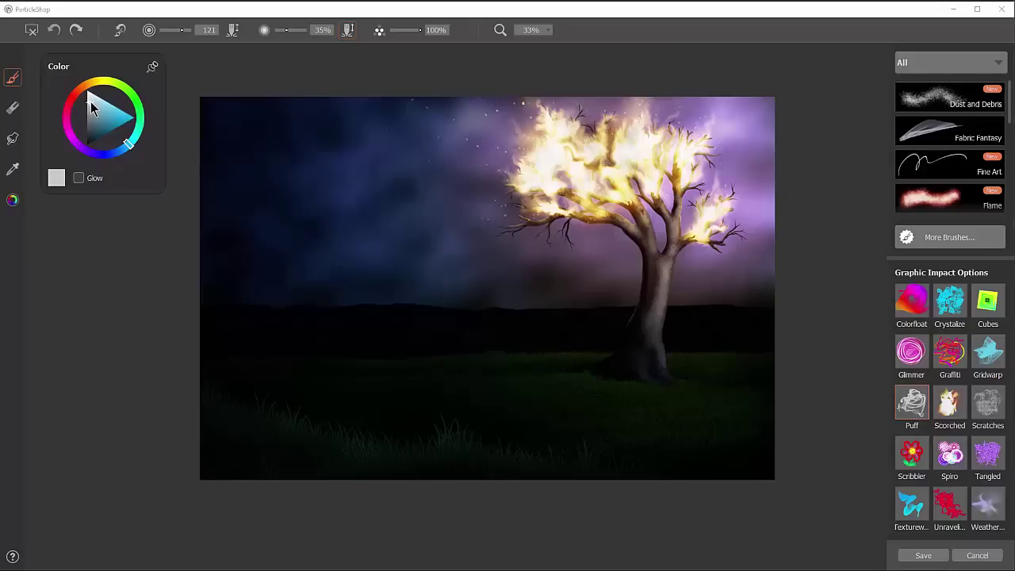
- Shift the Puff brush color to pale blue and paint smoke wisps rising from the burning tree into the upper sky
left_click_drag(127, 145, 120, 157)
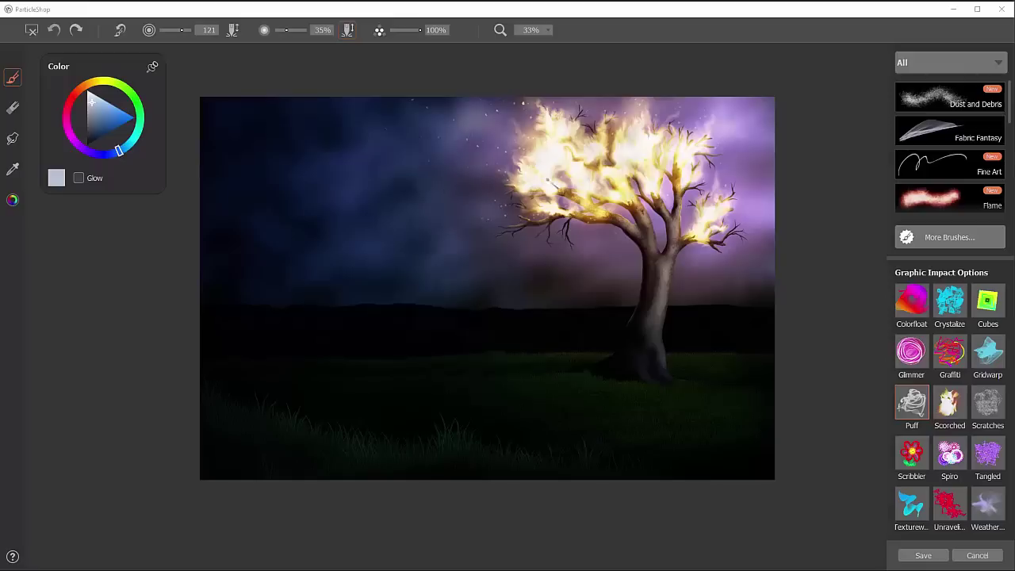
mouse_move(519, 126)
left_mouse_down()
mouse_move(448, 130)
mouse_move(396, 88)
left_mouse_up()
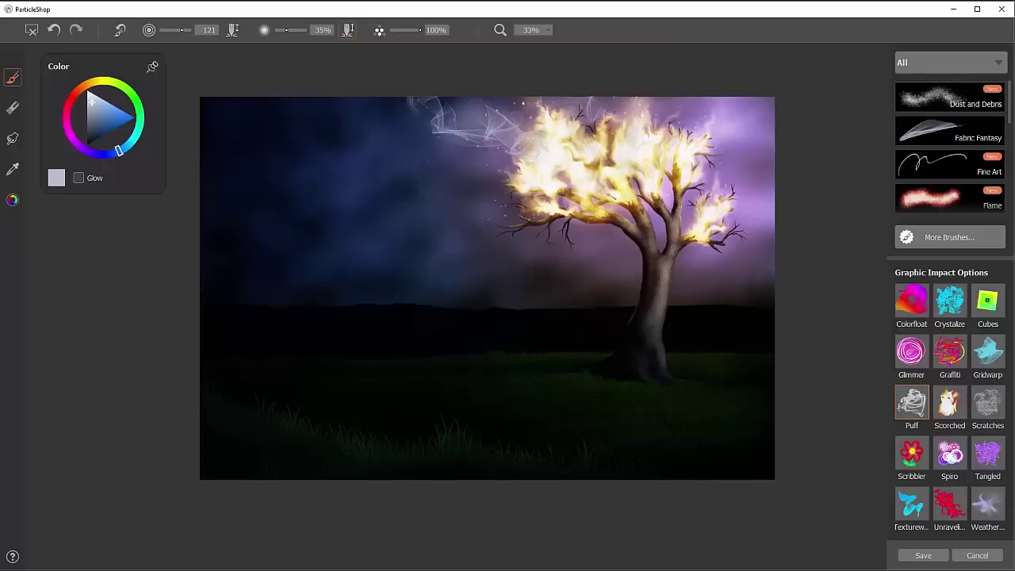
left_click_drag(481, 196, 352, 105)
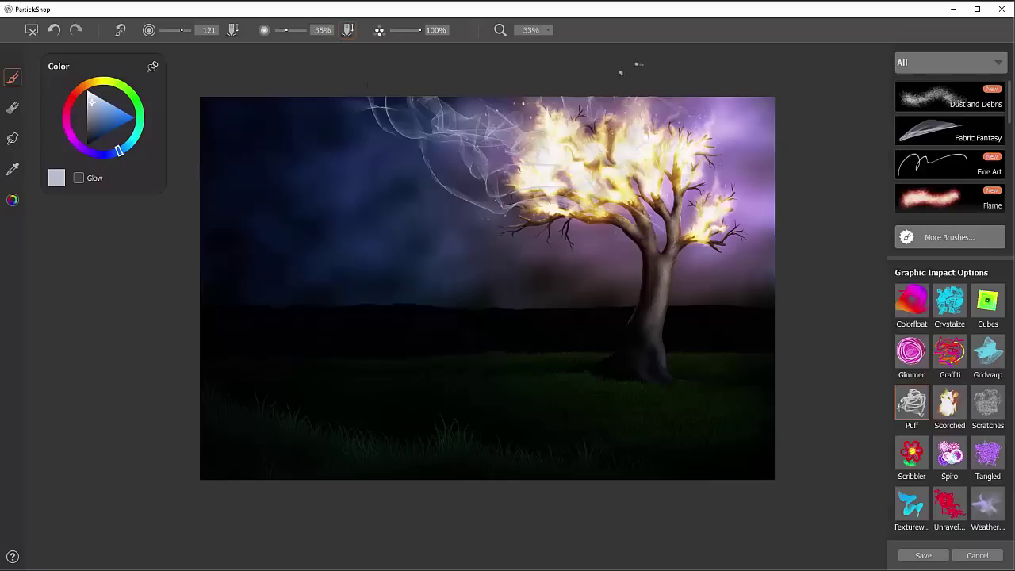
- Save only the brushstrokes to Photoshop and toggle the visibility of the ParticleShop layer to compare the image with and without smoke
left_click(923, 555)
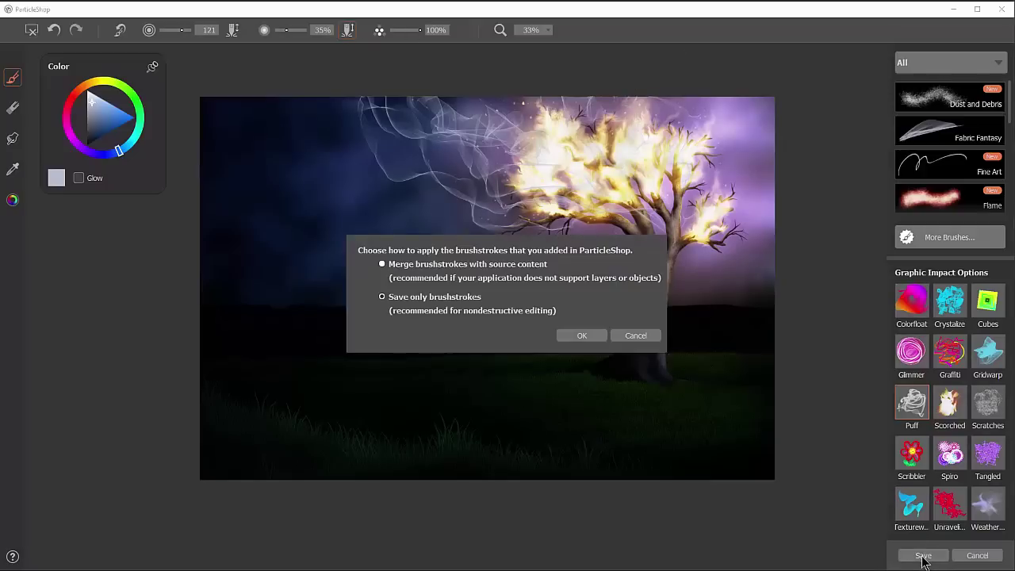
left_click(575, 341)
left_click(891, 281)
left_click(893, 283)
left_click(891, 282)
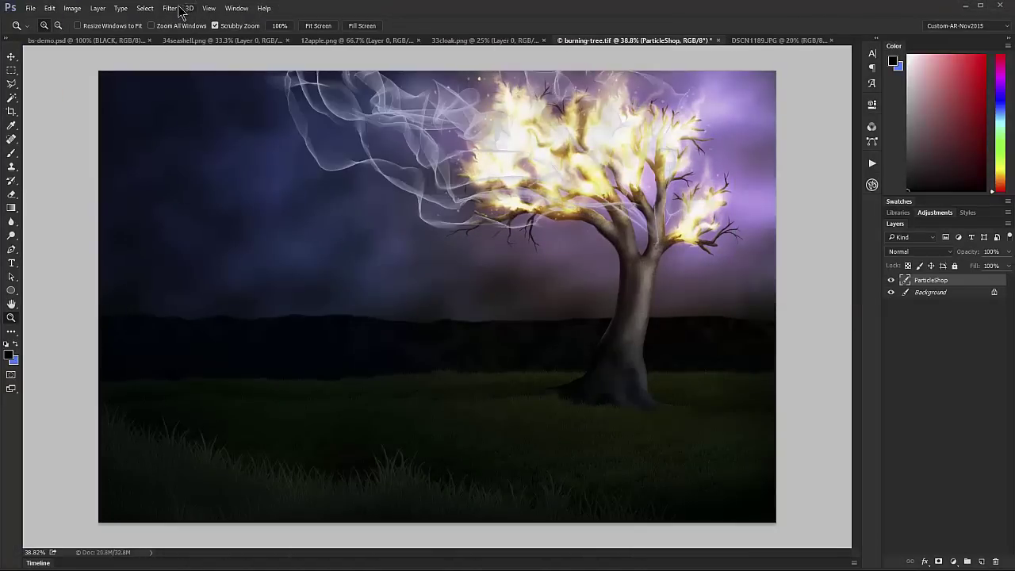
- Apply a Gaussian Blur with a 4.6-pixel radius to the ParticleShop smoke layer
left_click(170, 11)
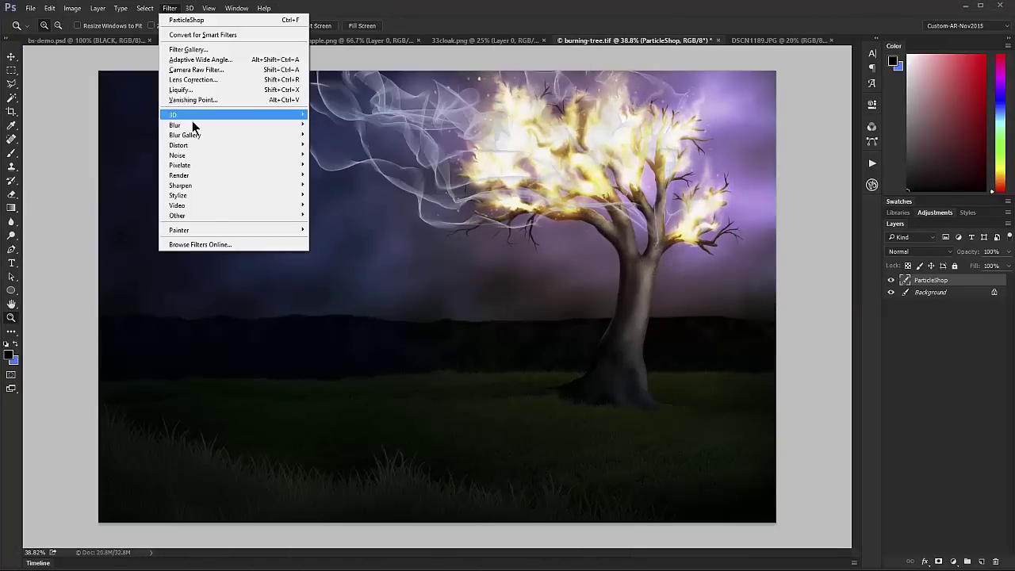
mouse_move(193, 127)
left_click(129, 165)
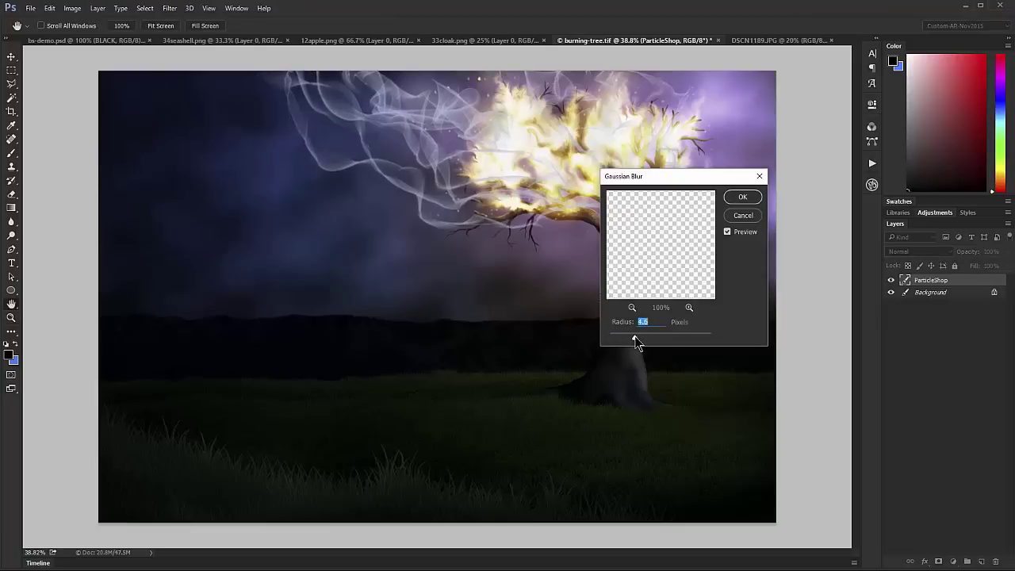
left_click(743, 197)
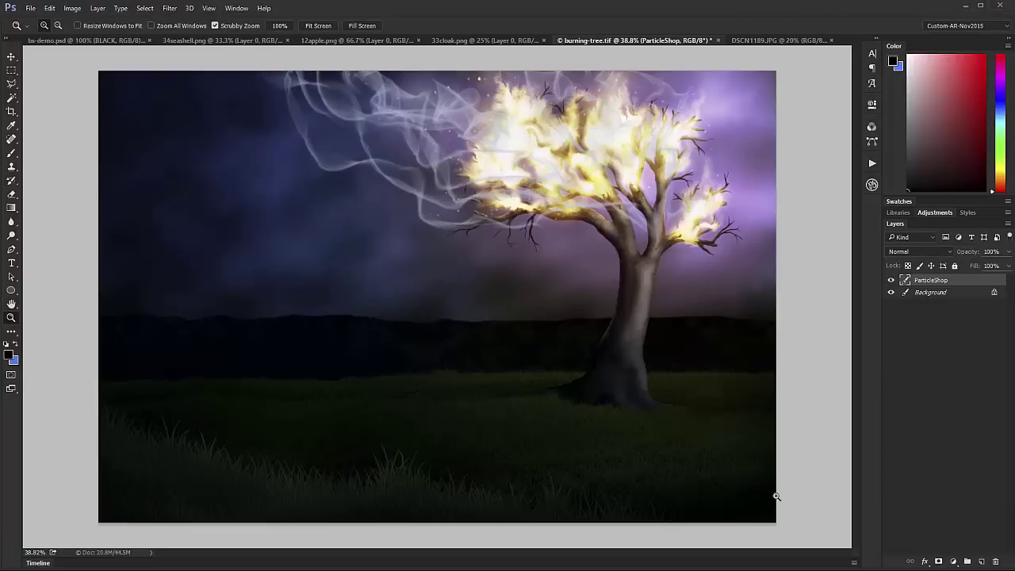
- Set the smoke layer's blend mode to Screen and its opacity to 32%
left_click(912, 252)
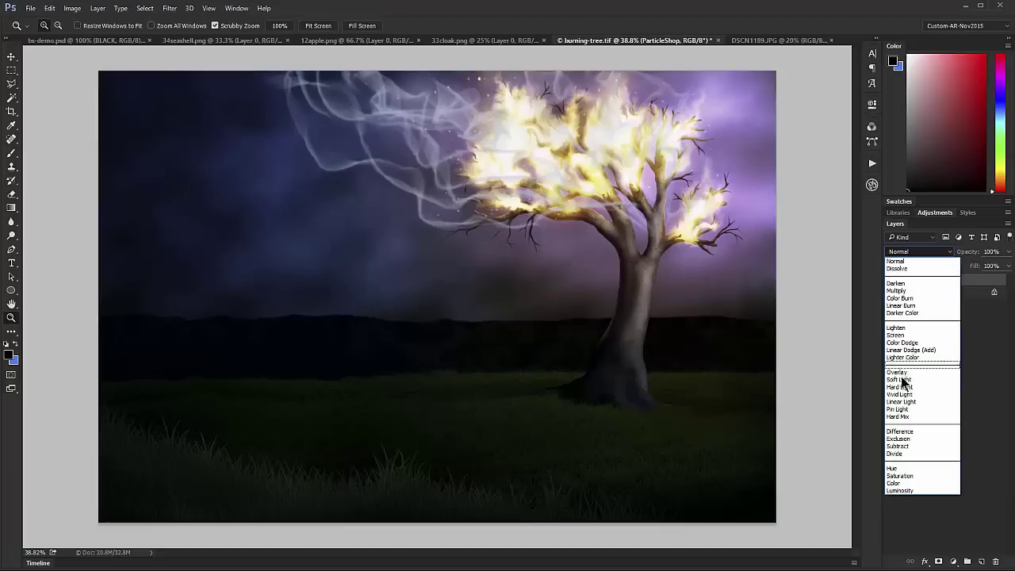
left_click(910, 336)
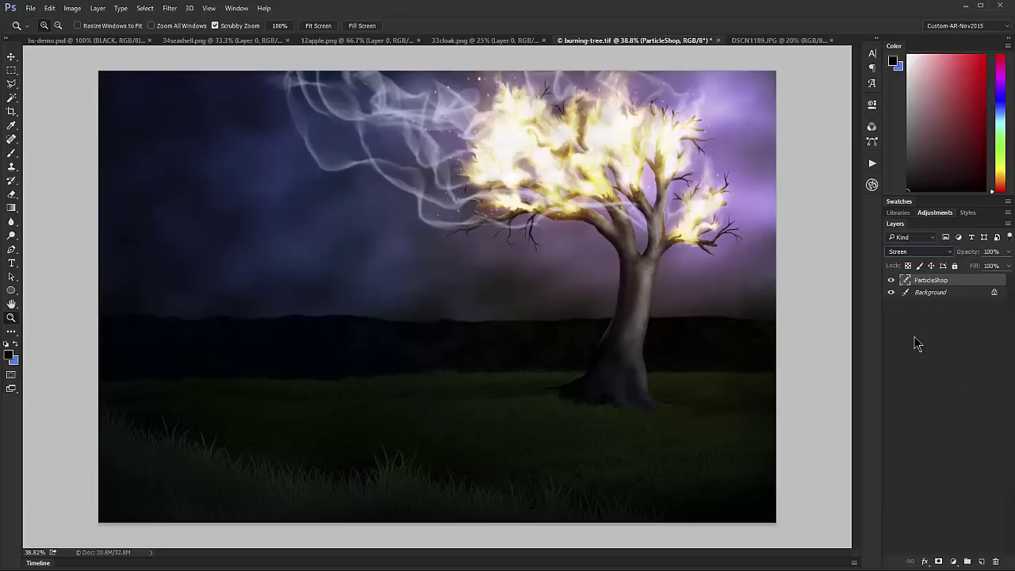
left_click(1009, 252)
left_click_drag(993, 266, 973, 266)
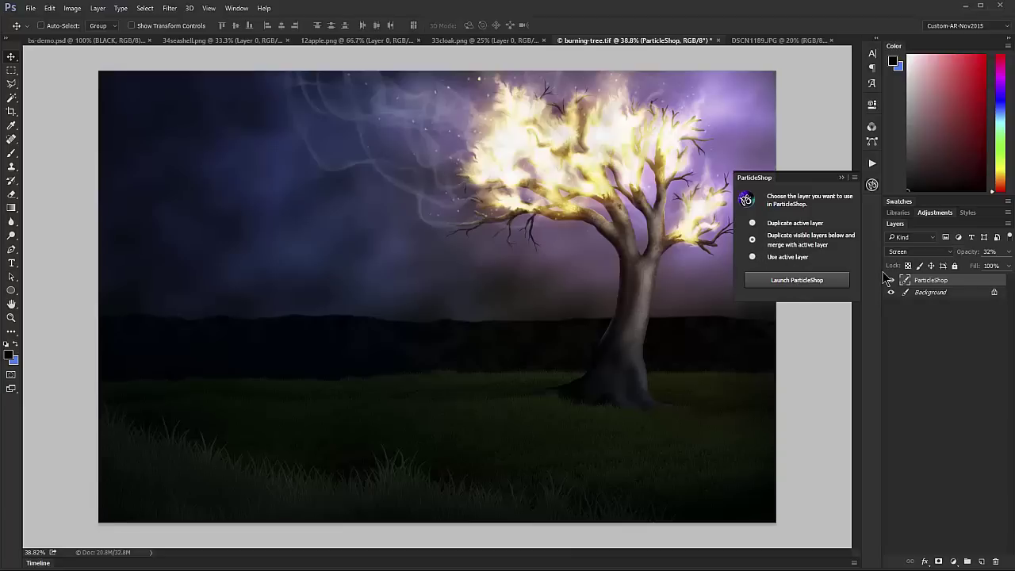
- Launch ParticleShop on the burning-tree image, choose the Scorched brush and set its color to dark red
left_click(798, 285)
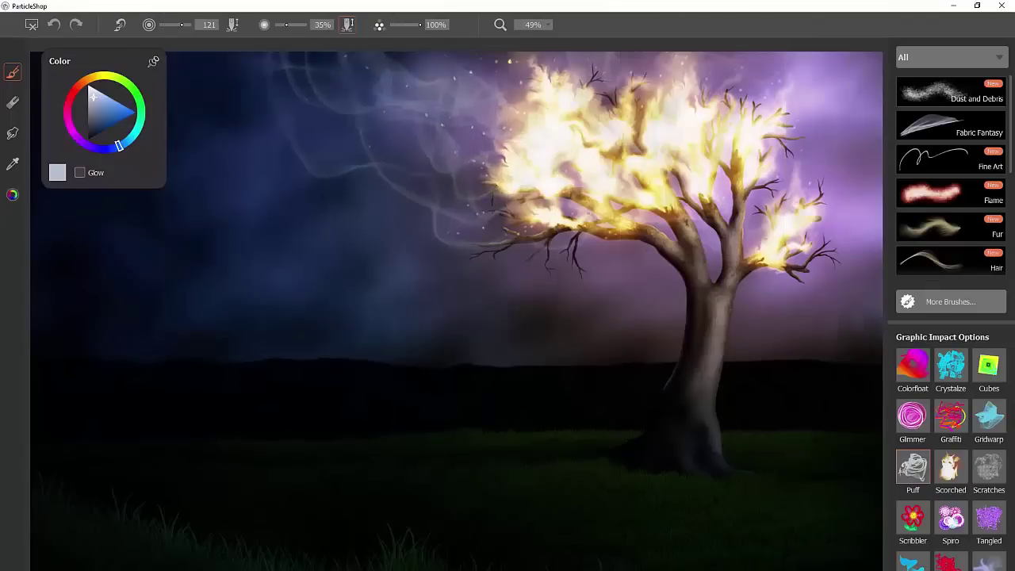
left_click(950, 468)
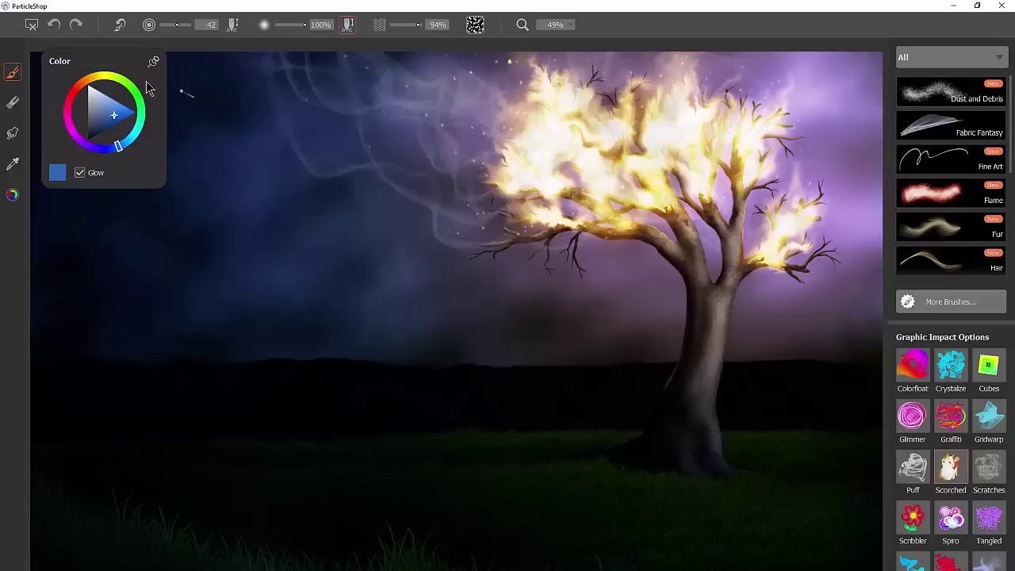
left_click(79, 84)
left_click_drag(93, 104, 106, 129)
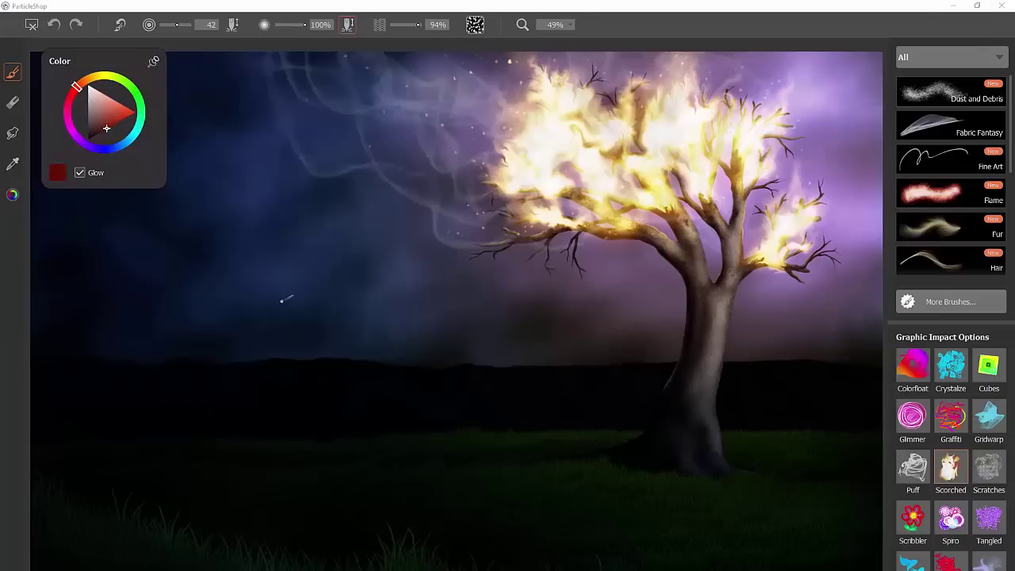
- Enlarge the Scorched brush to size 58 and paint glowing red embers along the bases of the burning branches
key("bracketright")
key("bracketright")
key("bracketright")
key("bracketright")
key("bracketright")
key("bracketright")
key("bracketright")
key("bracketright")
key("bracketright")
key("bracketright")
key("bracketright")
key("bracketright")
key("bracketright")
key("bracketright")
key("bracketright")
key("bracketright")
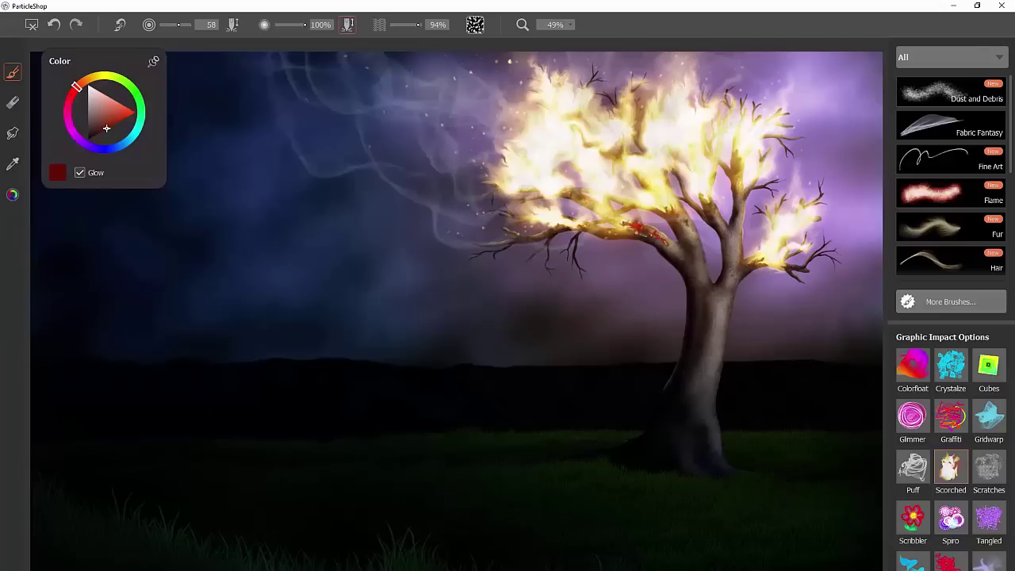
mouse_move(670, 225)
left_mouse_down()
mouse_move(684, 208)
mouse_move(705, 211)
mouse_move(702, 200)
mouse_move(721, 225)
mouse_move(740, 187)
left_mouse_up()
left_click_drag(744, 266, 759, 252)
- Change the brush color to a brighter orange and paint fiery veins with a larger Scorched brush over the branches and crown
left_click(86, 80)
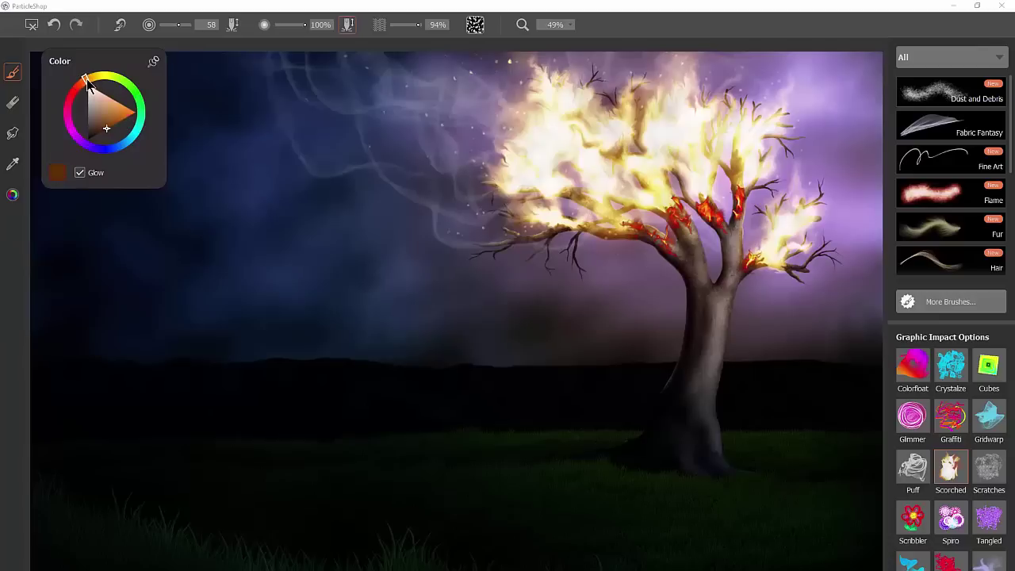
left_click_drag(114, 124, 119, 122)
key("bracketright")
key("bracketright")
key("bracketright")
left_click_drag(654, 158, 665, 214)
mouse_move(681, 111)
left_mouse_down()
mouse_move(737, 214)
mouse_move(730, 262)
mouse_move(697, 294)
mouse_move(769, 237)
left_mouse_up()
mouse_move(626, 214)
left_mouse_down()
mouse_move(554, 150)
mouse_move(563, 179)
mouse_move(539, 182)
left_mouse_up()
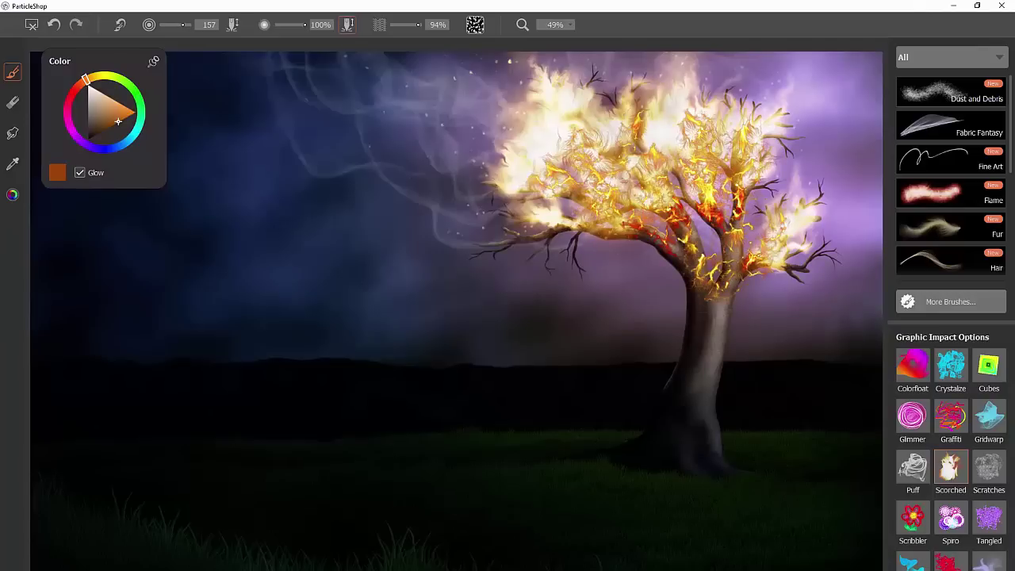
- Switch the Scorched brush to the black-and-white striped texture, try it at size 630 over the tree and undo the stroke
key("bracketright")
key("bracketright")
key("bracketright")
key("bracketright")
left_click(476, 26)
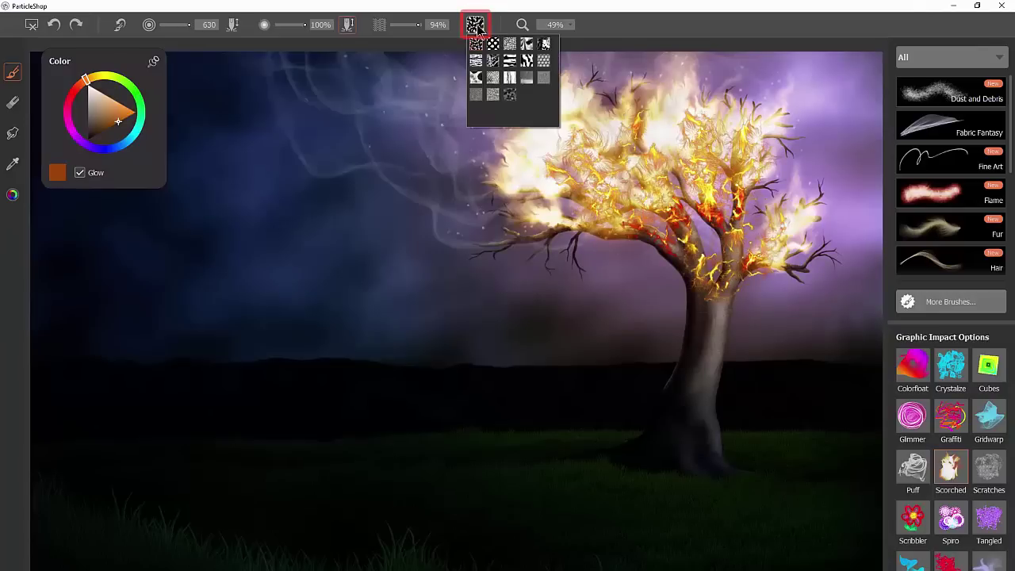
left_click(466, 29)
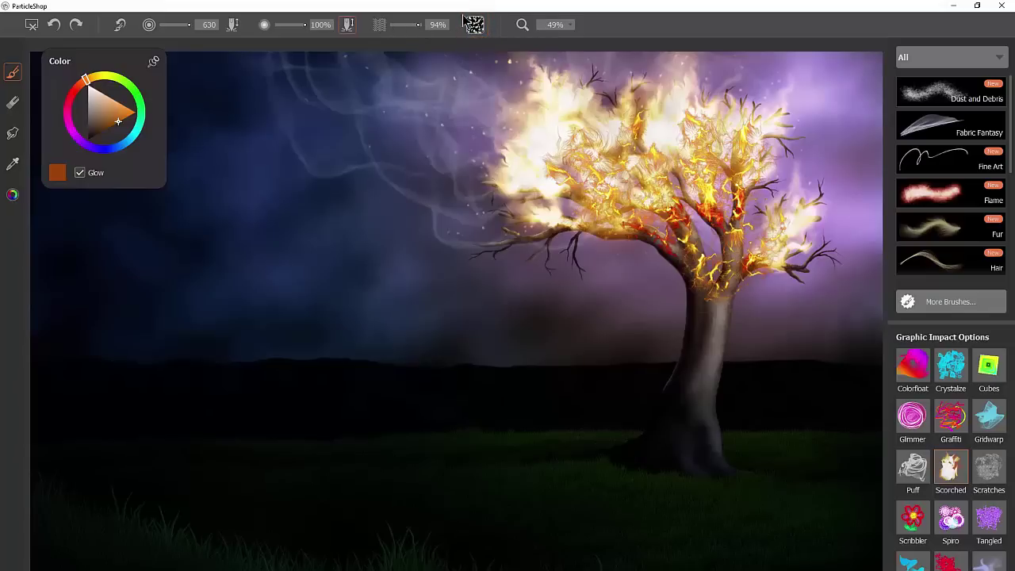
left_click(478, 28)
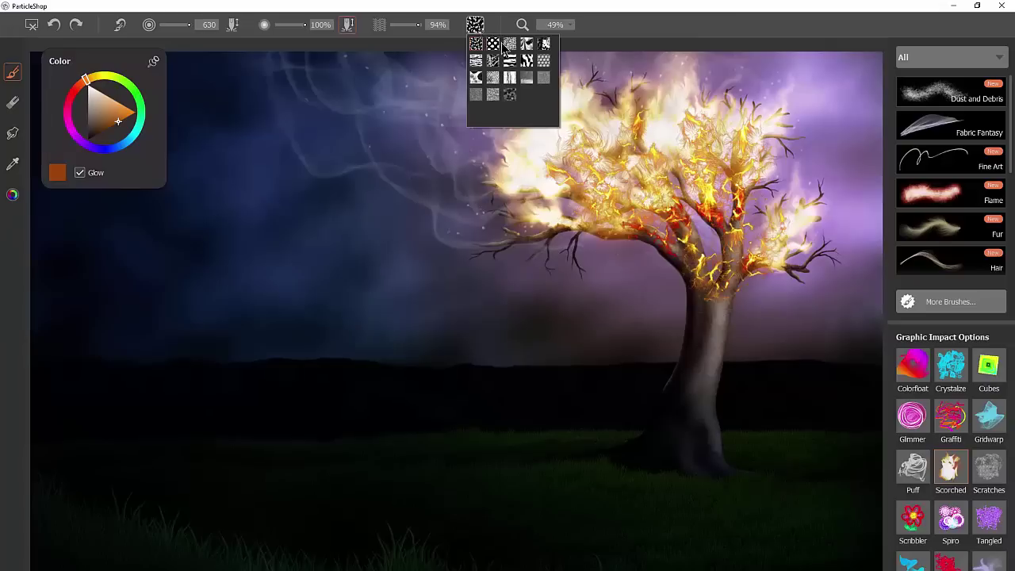
left_click(524, 60)
mouse_move(546, 101)
left_mouse_down()
mouse_move(539, 135)
mouse_move(468, 158)
mouse_move(547, 174)
mouse_move(507, 317)
mouse_move(690, 293)
left_mouse_up()
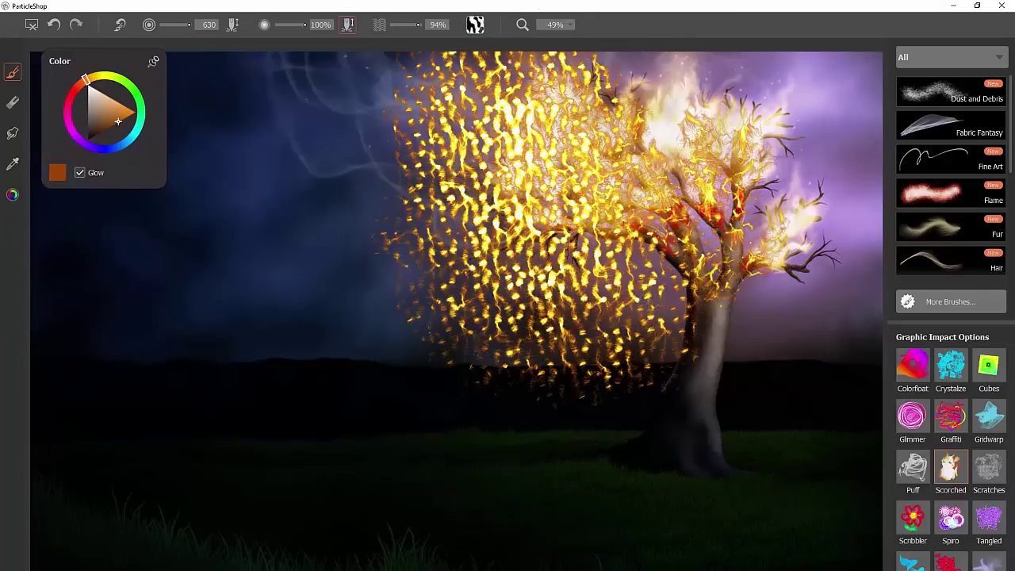
key("ctrl+z")
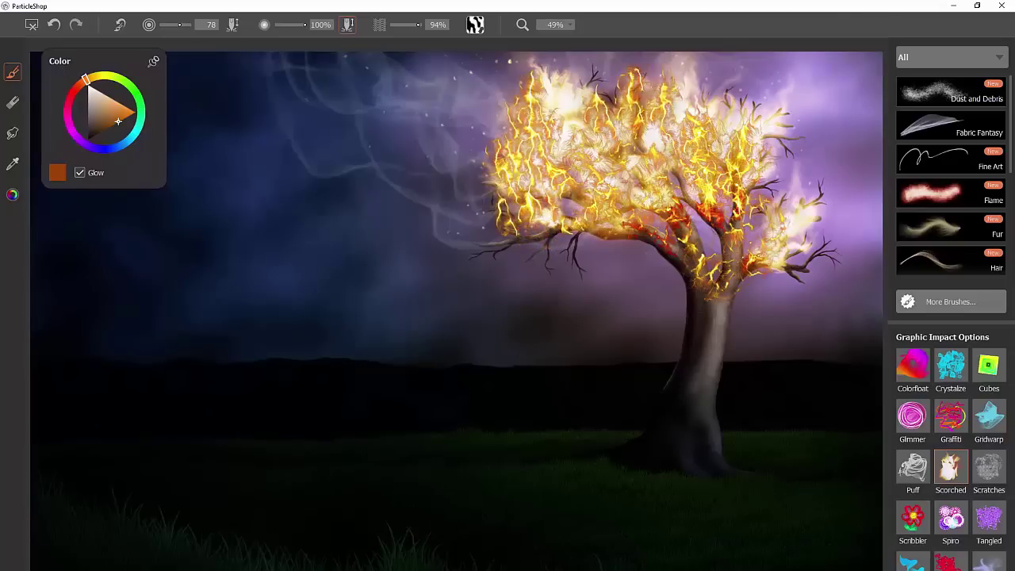
- Save the fire brushstrokes to Photoshop and set the new layer's blend mode to Hard Light after comparing Screen and Soft Light
key("alt+F4")
left_click(564, 364)
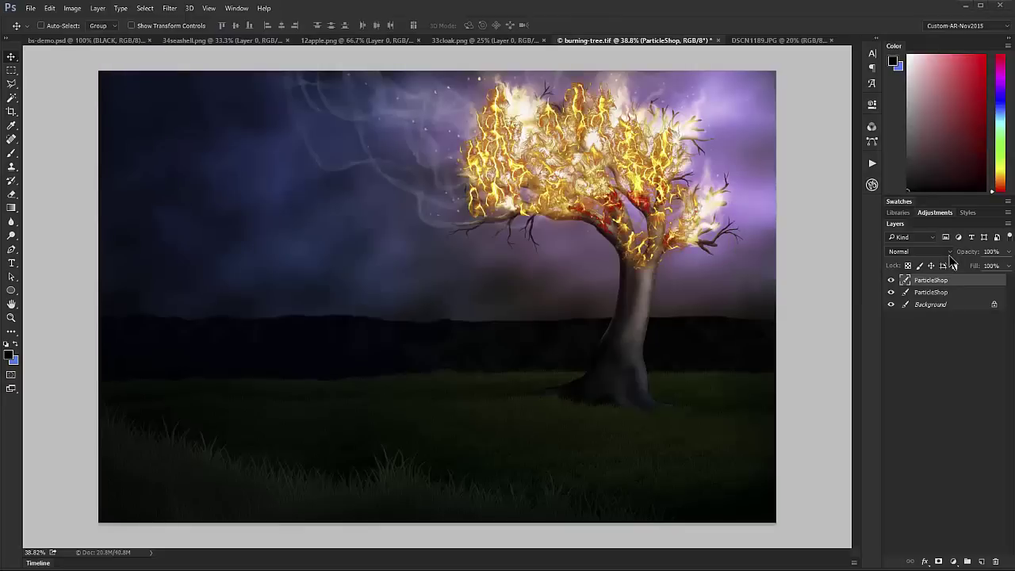
left_click(912, 251)
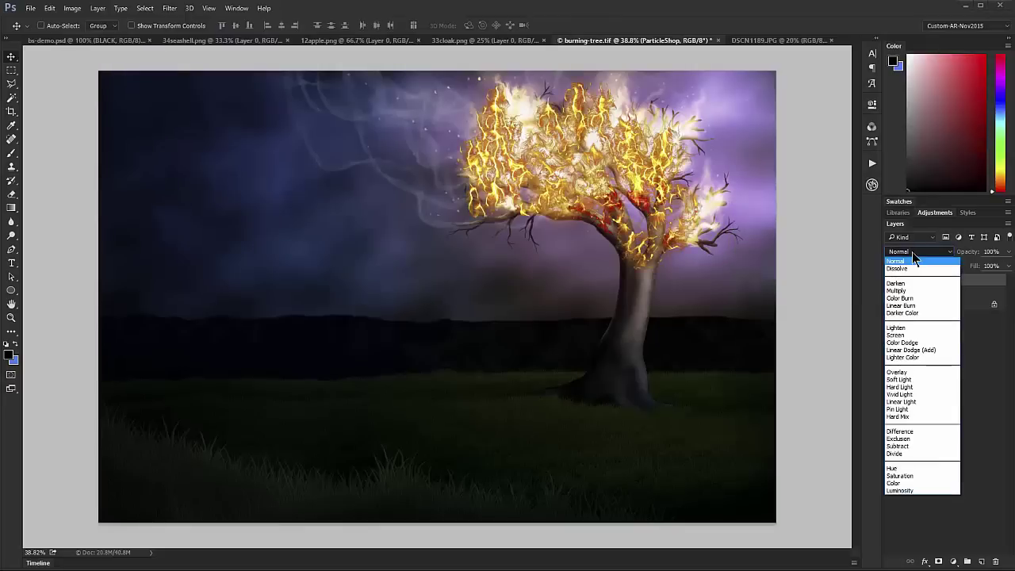
left_click(902, 335)
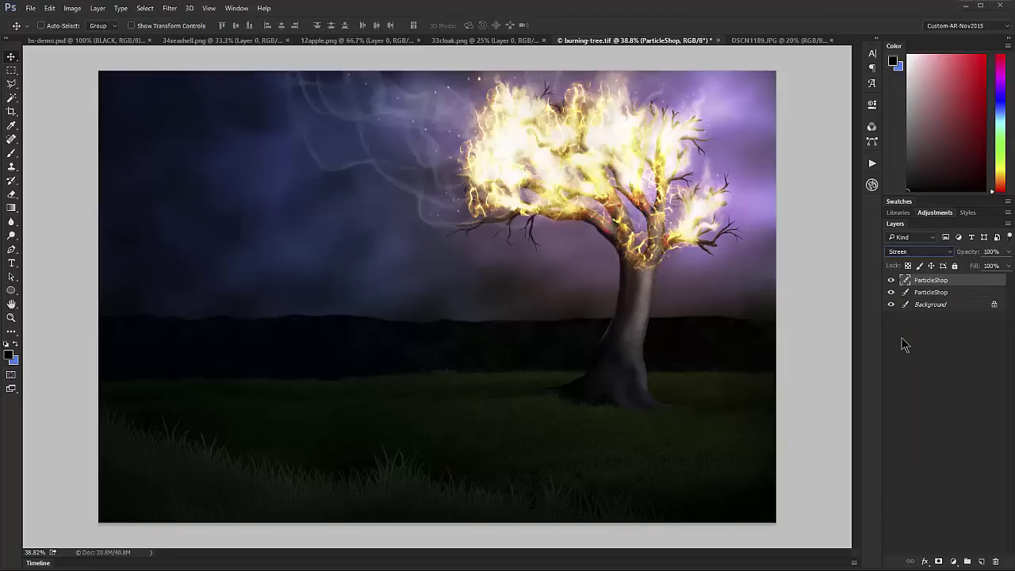
key("alt+Down")
left_click(907, 381)
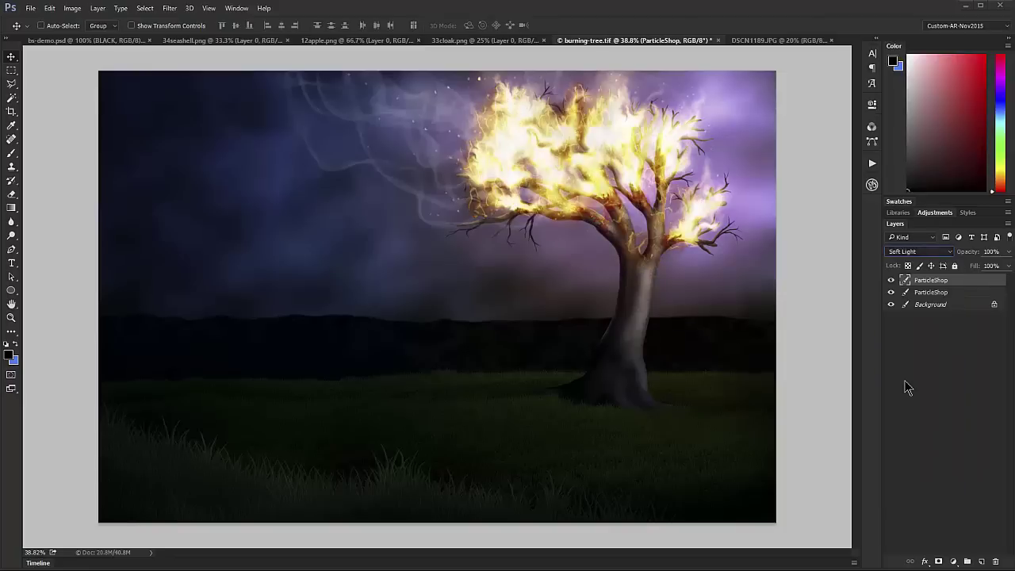
key("alt+Down")
left_click(908, 392)
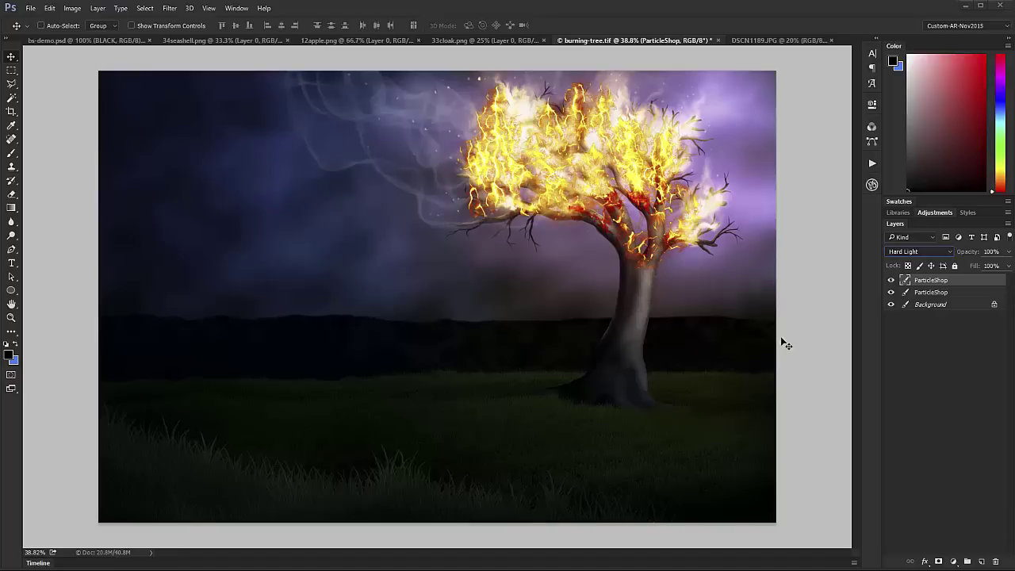
- Apply a Gaussian Blur with a reduced radius to the fire brushstrokes layer and slightly lower the layer's opacity
left_click(169, 9)
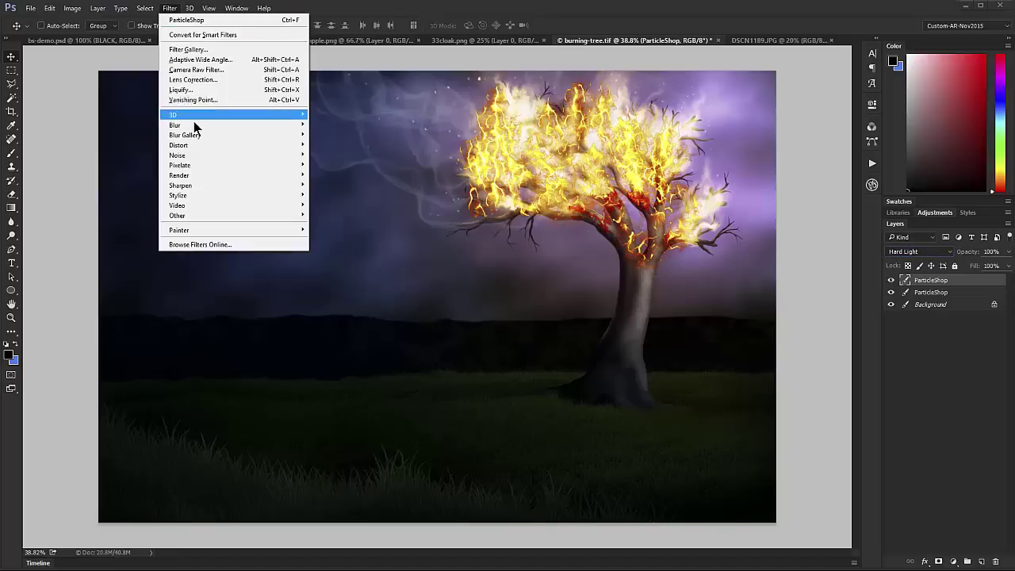
mouse_move(195, 126)
left_click(128, 164)
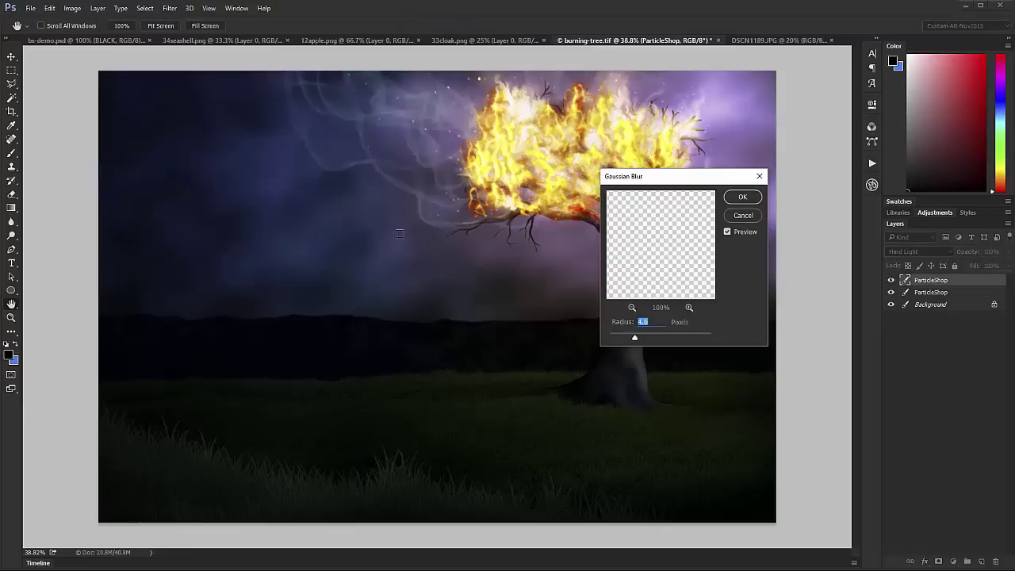
left_click_drag(634, 337, 627, 336)
left_click(743, 197)
left_click(1008, 251)
left_click_drag(996, 265, 990, 267)
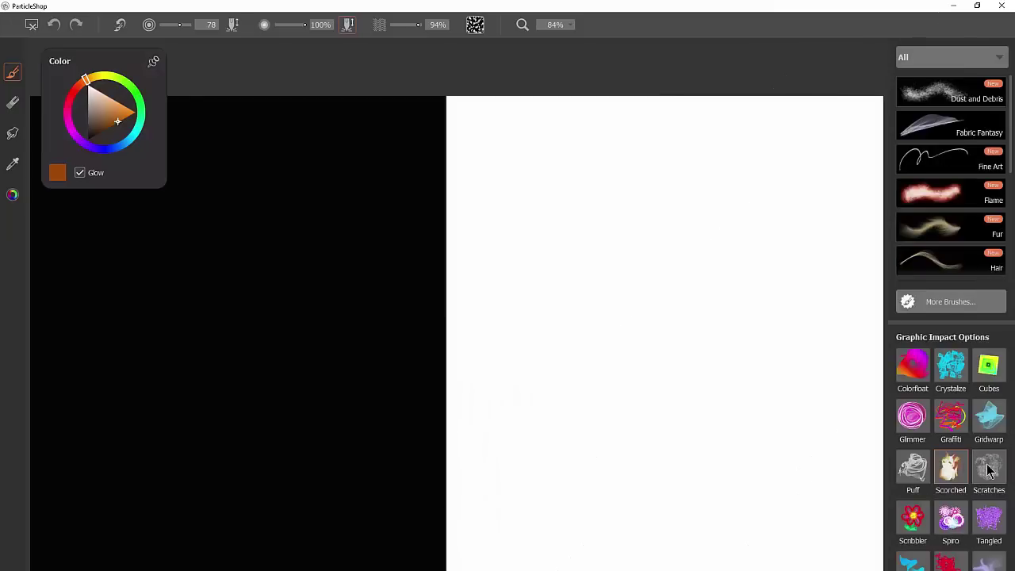
- Choose the Scratches brush and paint steep white parallel strokes at size 26 on the black half of the canvas
left_click(990, 471)
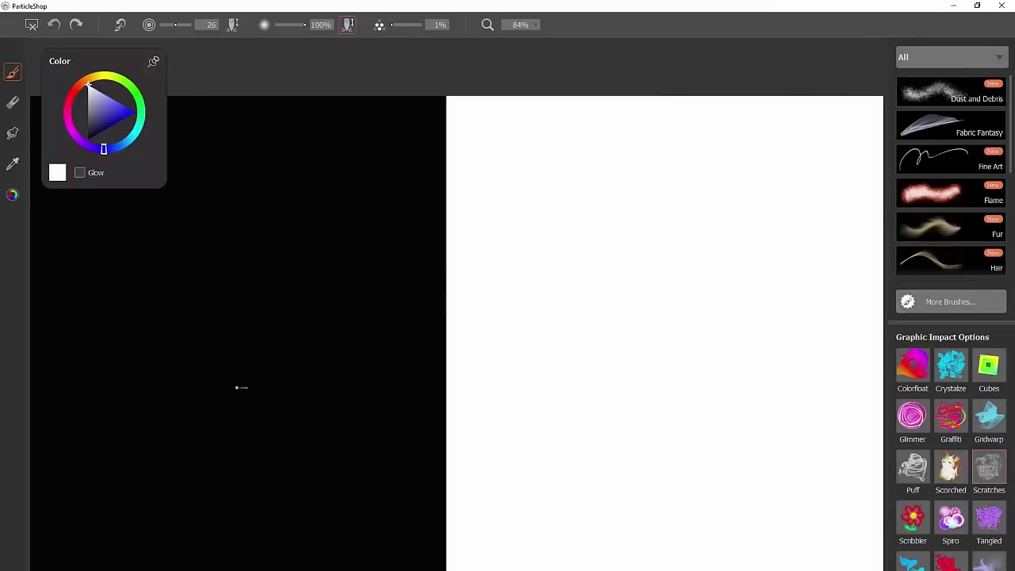
mouse_move(199, 226)
left_mouse_down()
mouse_move(119, 406)
mouse_move(142, 457)
left_mouse_up()
mouse_move(237, 234)
left_mouse_down()
mouse_move(151, 472)
mouse_move(164, 483)
left_mouse_up()
mouse_move(268, 230)
left_mouse_down()
mouse_move(182, 488)
mouse_move(221, 452)
mouse_move(227, 507)
left_mouse_up()
mouse_move(301, 241)
left_mouse_down()
mouse_move(238, 504)
mouse_move(252, 514)
left_mouse_up()
mouse_move(315, 258)
left_mouse_down()
mouse_move(262, 502)
mouse_move(285, 499)
left_mouse_up()
- Cross-hatch the white scratches on the black half with a second set of diagonal strokes running the other way
left_click_drag(113, 376, 277, 512)
mouse_move(139, 362)
left_mouse_down()
mouse_move(261, 495)
mouse_move(267, 487)
left_mouse_up()
left_click_drag(141, 328, 262, 458)
left_click_drag(180, 362, 266, 434)
left_click_drag(154, 314, 263, 425)
mouse_move(168, 288)
left_mouse_down()
mouse_move(217, 356)
mouse_move(278, 403)
left_mouse_up()
left_click_drag(171, 283, 282, 396)
left_click_drag(174, 282, 274, 376)
mouse_move(190, 262)
left_mouse_down()
mouse_move(281, 369)
mouse_move(293, 353)
left_mouse_up()
mouse_move(206, 237)
left_mouse_down()
mouse_move(302, 334)
mouse_move(295, 314)
left_mouse_up()
left_click_drag(246, 249, 298, 294)
- Add short and long vertical scratch strokes beside the hatched patch on the black half
mouse_move(270, 238)
left_mouse_down()
mouse_move(319, 290)
mouse_move(327, 271)
mouse_move(339, 339)
left_mouse_up()
left_click_drag(359, 262, 355, 323)
left_click_drag(373, 264, 366, 337)
left_click_drag(376, 283, 381, 341)
left_click_drag(397, 230, 411, 448)
left_click_drag(415, 234, 426, 451)
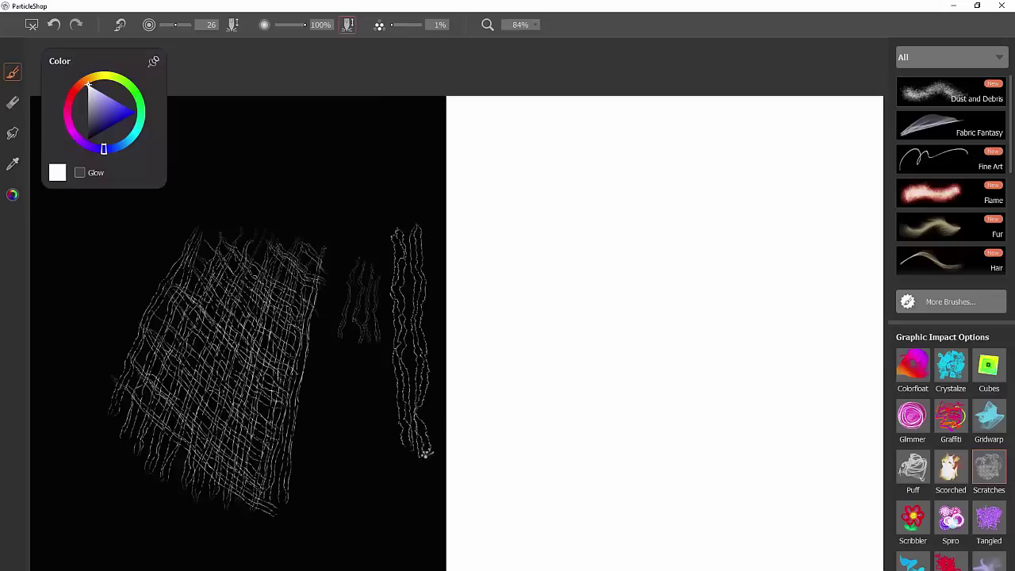
left_click_drag(381, 230, 396, 456)
left_click_drag(432, 242, 362, 351)
- Paint loose scratch loops above the hatched patch on the black half and undo the last stroke
left_click_drag(325, 182, 348, 258)
mouse_move(369, 182)
left_mouse_down()
mouse_move(365, 143)
mouse_move(282, 229)
mouse_move(357, 172)
mouse_move(393, 163)
mouse_move(288, 234)
mouse_move(349, 150)
mouse_move(217, 317)
mouse_move(374, 149)
mouse_move(209, 416)
mouse_move(358, 172)
mouse_move(226, 462)
mouse_move(347, 195)
mouse_move(264, 454)
mouse_move(323, 272)
mouse_move(301, 445)
mouse_move(330, 357)
mouse_move(324, 502)
mouse_move(363, 186)
mouse_move(280, 180)
left_mouse_up()
key("ctrl+z")
- Change the Scratches color to black and paint diagonal strokes at brush size 44 on the white half
left_click(88, 138)
mouse_move(650, 123)
left_mouse_down()
mouse_move(642, 146)
mouse_move(662, 208)
mouse_move(575, 415)
mouse_move(662, 311)
left_mouse_up()
key("bracketleft")
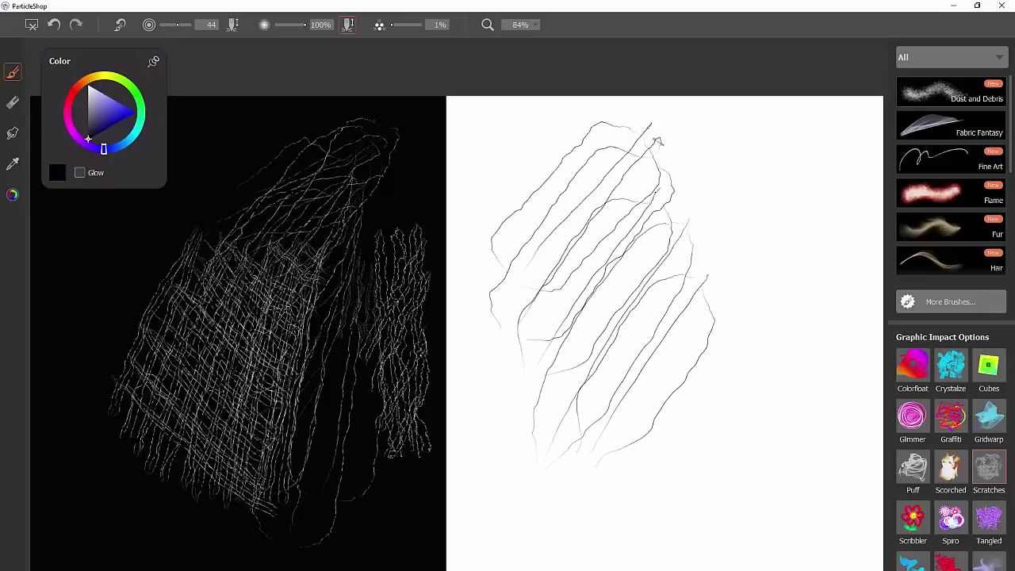
left_click_drag(655, 141, 588, 251)
left_click_drag(650, 190, 523, 412)
left_click_drag(674, 270, 586, 479)
- Cross-hatch the black scratches on the white half with strokes slanting in the opposite direction
mouse_move(507, 247)
left_mouse_down()
mouse_move(583, 440)
mouse_move(606, 472)
mouse_move(614, 459)
left_mouse_up()
left_click_drag(532, 208, 635, 454)
mouse_move(560, 217)
left_mouse_down()
mouse_move(639, 441)
mouse_move(639, 415)
left_mouse_up()
mouse_move(589, 223)
left_mouse_down()
mouse_move(634, 418)
mouse_move(647, 425)
left_mouse_up()
left_click_drag(615, 254, 652, 421)
mouse_move(625, 174)
left_mouse_down()
mouse_move(661, 346)
mouse_move(647, 387)
left_mouse_up()
- Draw a forked branch, a fan of petals and a flower with the Scratches brush beside the hatching on the white half
mouse_move(678, 474)
left_mouse_down()
mouse_move(745, 434)
mouse_move(745, 319)
left_mouse_up()
mouse_move(751, 365)
left_mouse_down()
mouse_move(780, 301)
mouse_move(794, 287)
mouse_move(780, 318)
mouse_move(811, 299)
mouse_move(821, 225)
mouse_move(824, 260)
mouse_move(846, 233)
left_mouse_up()
left_click_drag(765, 404, 834, 336)
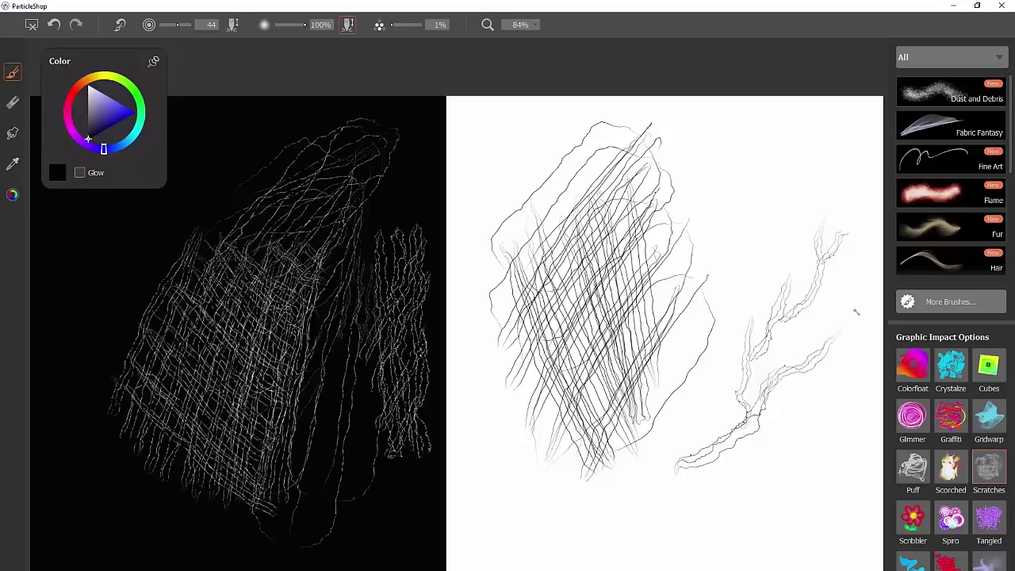
left_click_drag(748, 437, 827, 463)
left_click_drag(697, 175, 808, 261)
left_click_drag(713, 476, 833, 412)
left_click_drag(737, 158, 777, 270)
- Paint parallel scratches near the upper edge of the white half, raising the particle count to 3% for the last strokes
left_click_drag(508, 126, 460, 214)
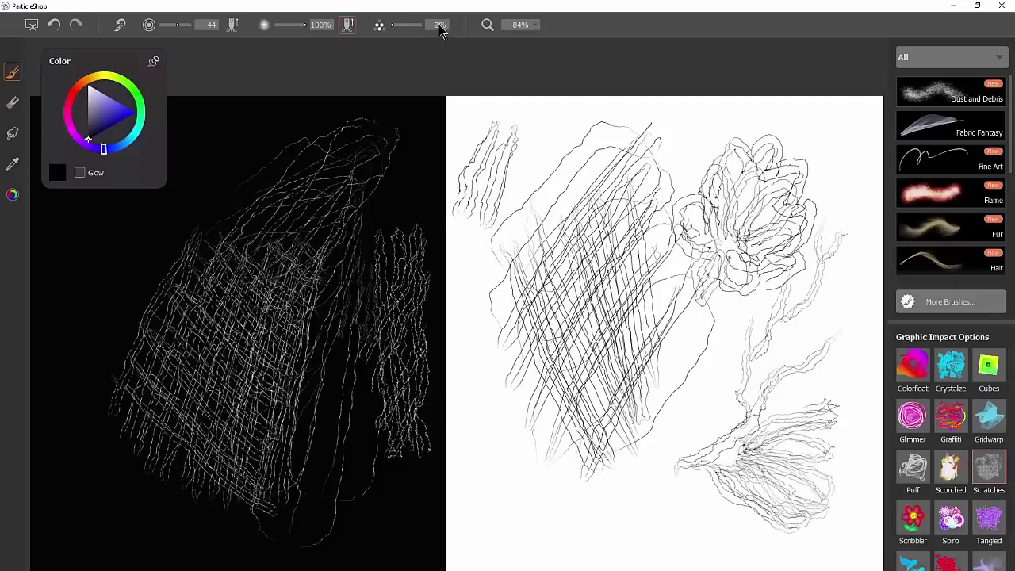
key("ctrl+a")
mouse_move(540, 128)
left_mouse_down()
mouse_move(511, 186)
mouse_move(501, 244)
left_mouse_up()
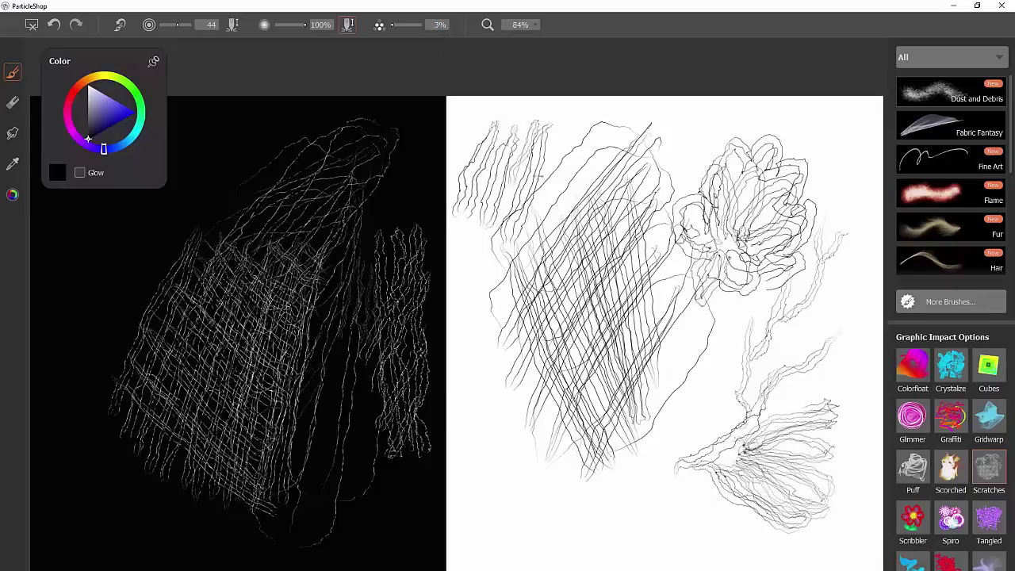
left_click_drag(564, 127, 519, 250)
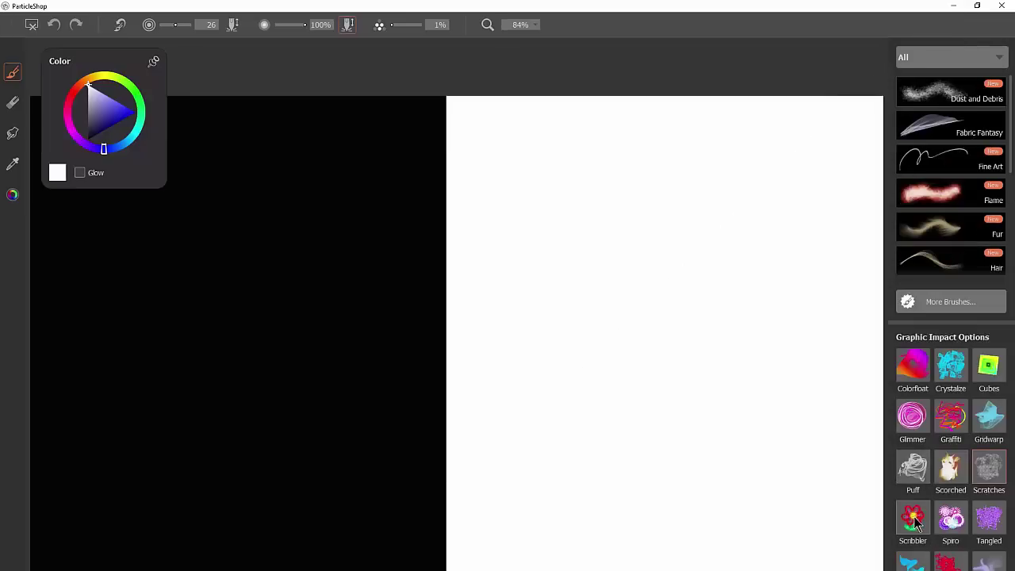
- Choose the Scribbler brush and paint three long curved white scribble lines at size 126 on the black half
left_click(913, 518)
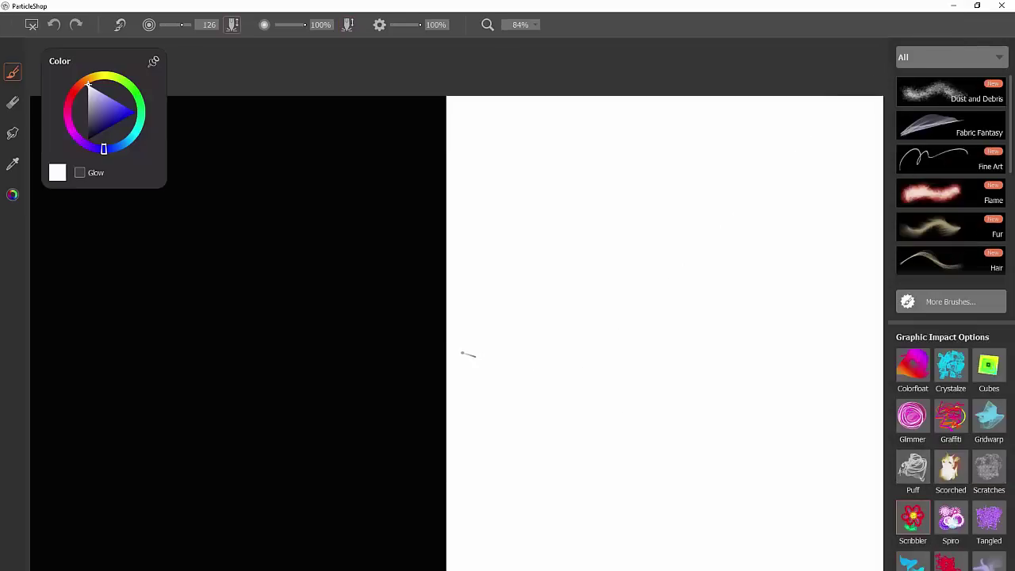
mouse_move(119, 486)
left_mouse_down()
mouse_move(176, 367)
mouse_move(267, 264)
mouse_move(311, 176)
left_mouse_up()
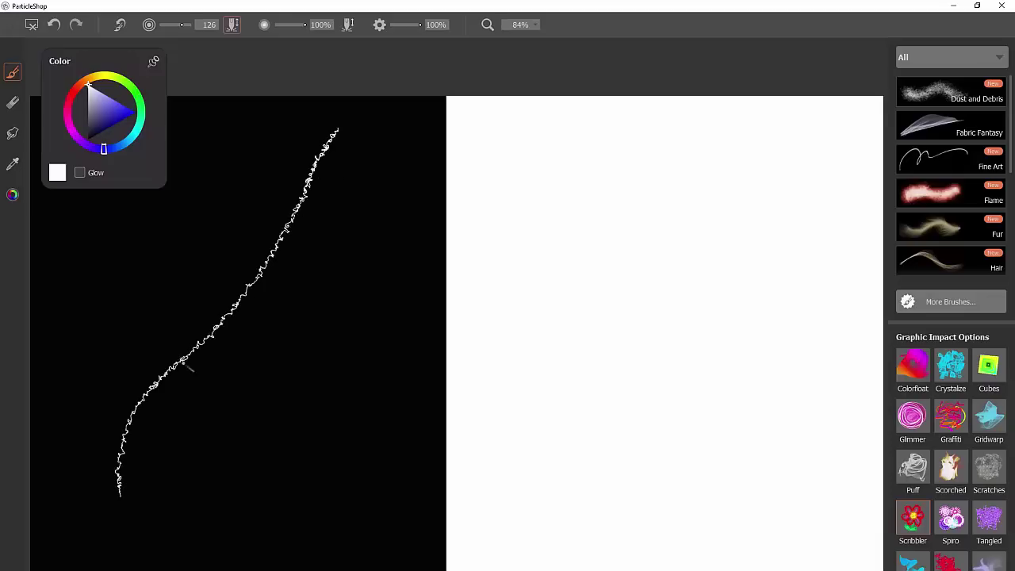
mouse_move(172, 533)
left_mouse_down()
mouse_move(302, 385)
mouse_move(375, 192)
left_mouse_up()
left_click_drag(262, 520, 382, 124)
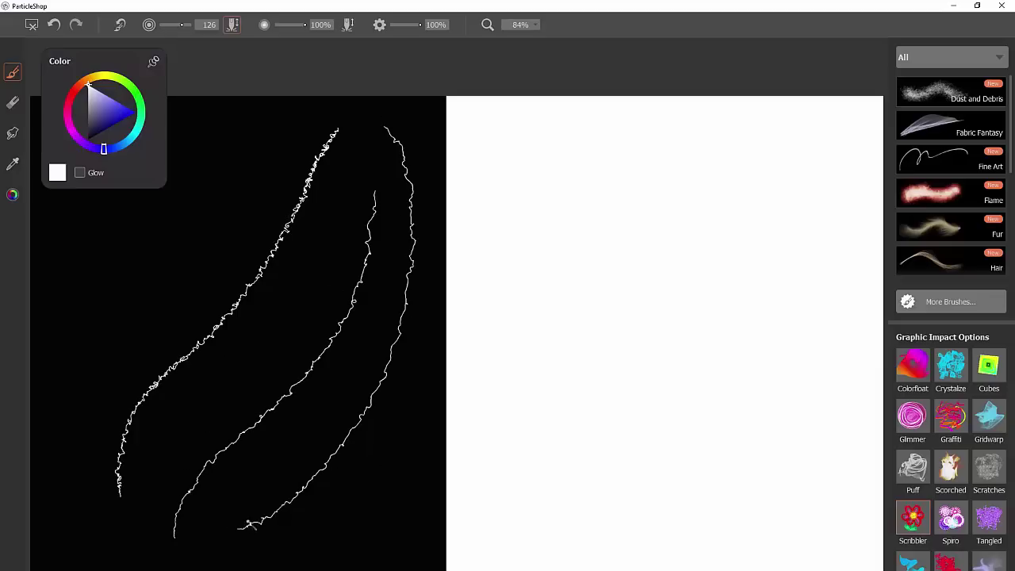
- Add a dense white scribble line on the black half and outline a cloud-shaped tree crown and trunk in black on the white half
mouse_move(262, 545)
left_mouse_down()
mouse_move(366, 520)
mouse_move(421, 342)
left_mouse_up()
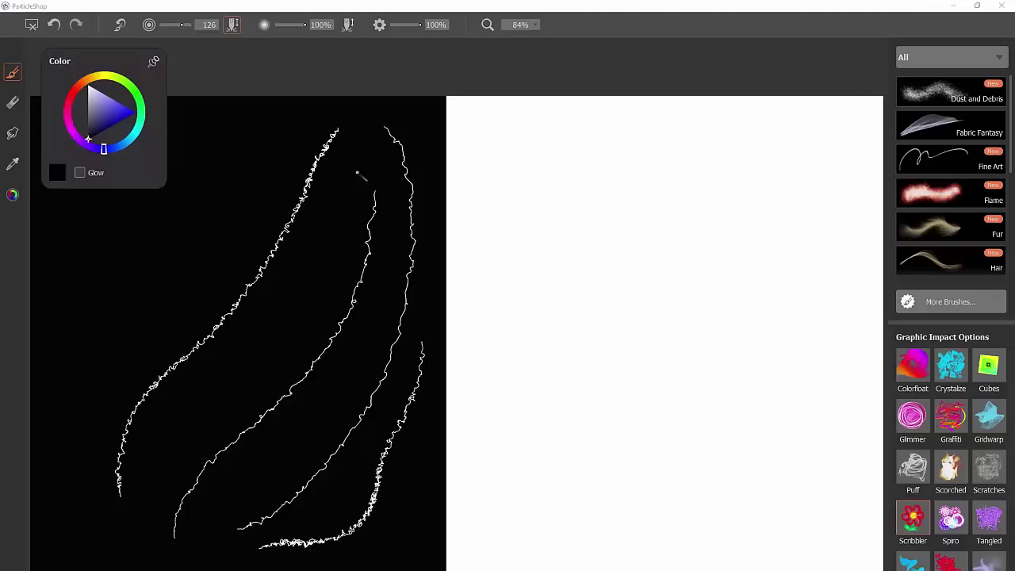
mouse_move(641, 169)
left_mouse_down()
mouse_move(496, 365)
mouse_move(818, 326)
mouse_move(646, 160)
mouse_move(621, 150)
mouse_move(537, 176)
mouse_move(501, 251)
mouse_move(601, 340)
mouse_move(695, 349)
mouse_move(801, 294)
mouse_move(777, 172)
mouse_move(706, 144)
mouse_move(672, 150)
left_mouse_up()
key("ctrl+z")
mouse_move(635, 304)
left_mouse_down()
mouse_move(627, 514)
mouse_move(663, 504)
left_mouse_up()
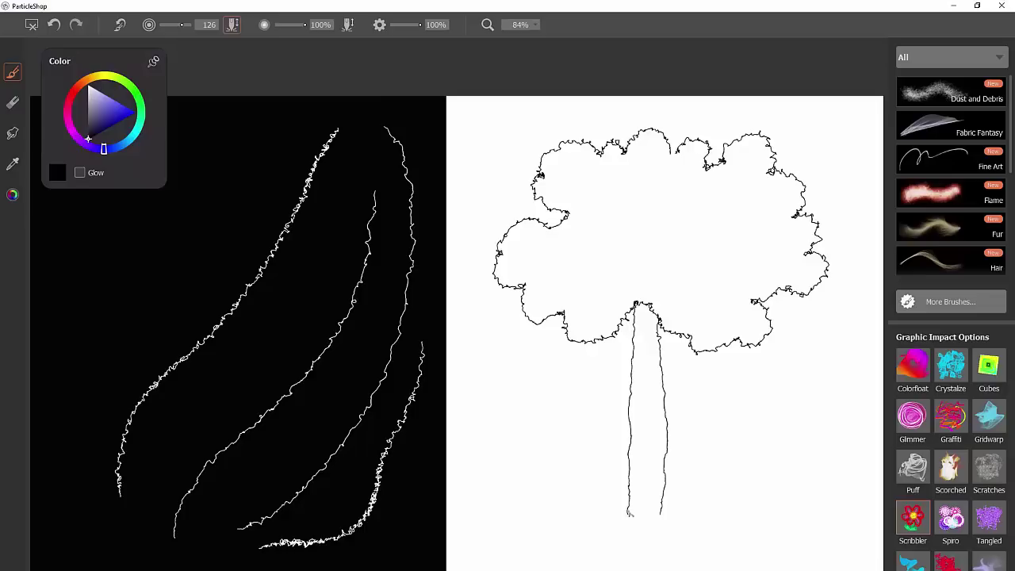
- Draw grass tufts on both sides of the trunk and scribble a band of ground beneath the tree
mouse_move(578, 470)
left_mouse_down()
mouse_move(627, 515)
mouse_move(683, 470)
left_mouse_up()
left_click_drag(692, 514, 717, 478)
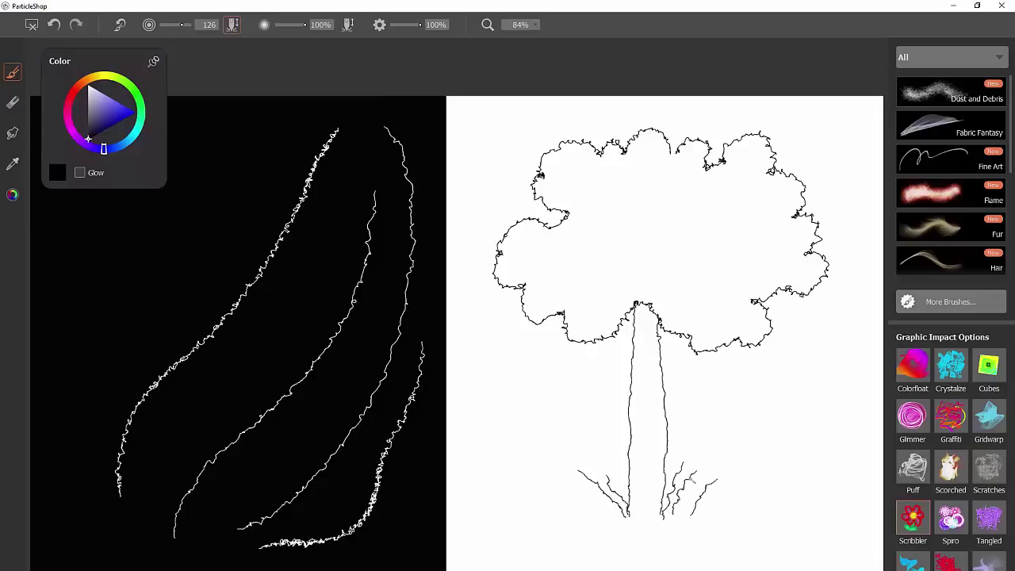
mouse_move(632, 515)
left_mouse_down()
mouse_move(799, 524)
mouse_move(485, 519)
mouse_move(733, 526)
mouse_move(549, 539)
mouse_move(797, 535)
mouse_move(515, 551)
mouse_move(771, 562)
mouse_move(555, 564)
left_mouse_up()
- Fill the tree's trunk with wobbly vertical lines and its crown with loose looping scribbles
left_click_drag(640, 315, 635, 473)
left_click_drag(644, 305, 636, 499)
left_click_drag(650, 305, 650, 505)
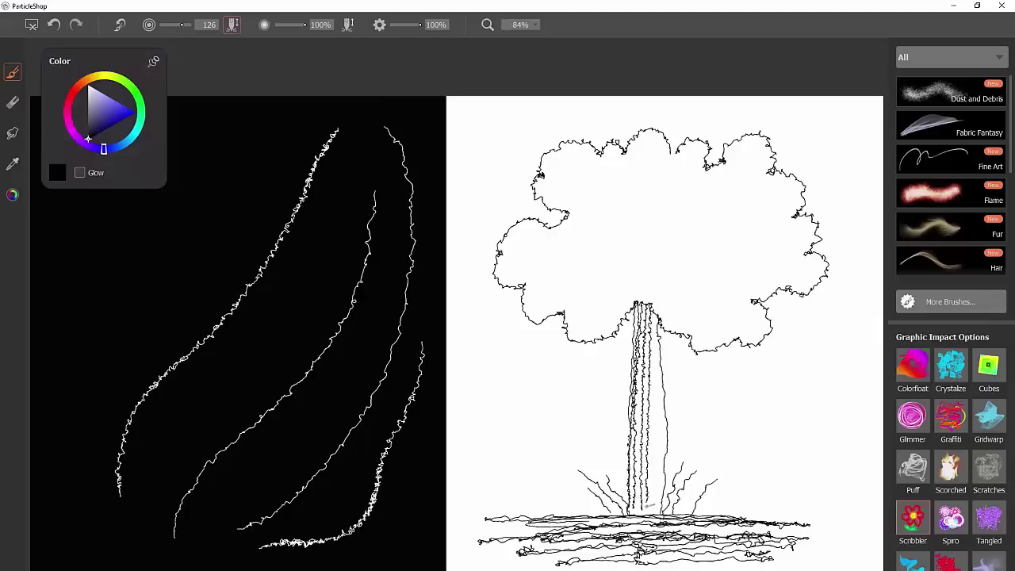
left_click_drag(653, 312, 656, 509)
left_click_drag(659, 327, 660, 466)
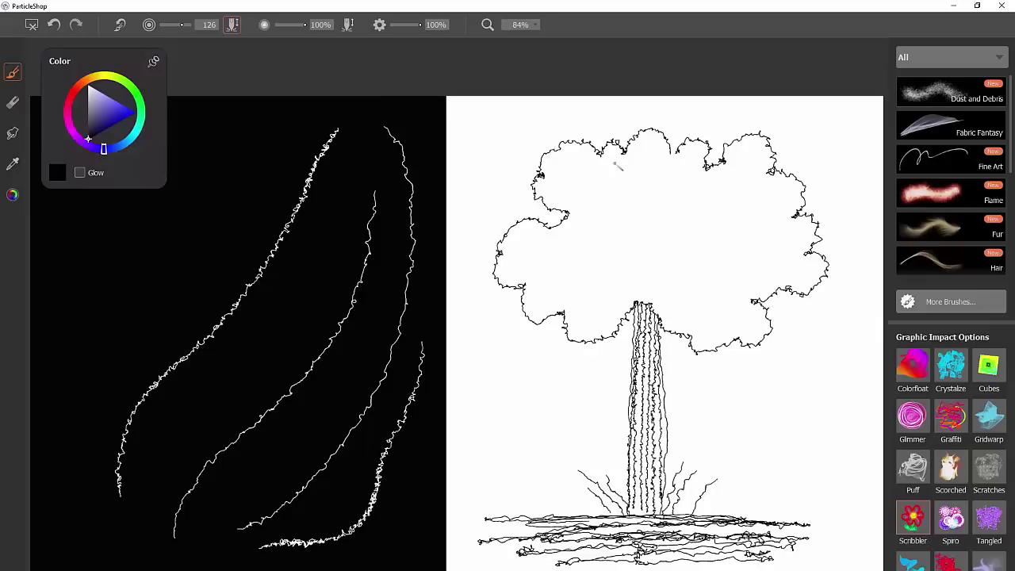
mouse_move(563, 158)
left_mouse_down()
mouse_move(627, 182)
mouse_move(523, 266)
mouse_move(627, 249)
mouse_move(707, 264)
mouse_move(686, 193)
left_mouse_up()
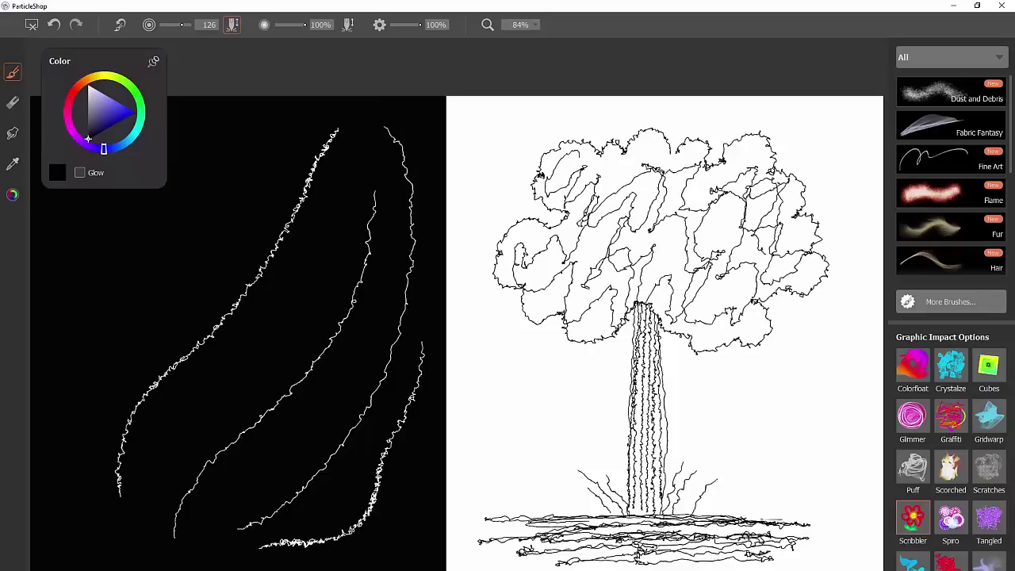
- Choose the Spiro brush on a cleared canvas and stamp small circular patterns at size 94 on the black half
left_click(396, 30)
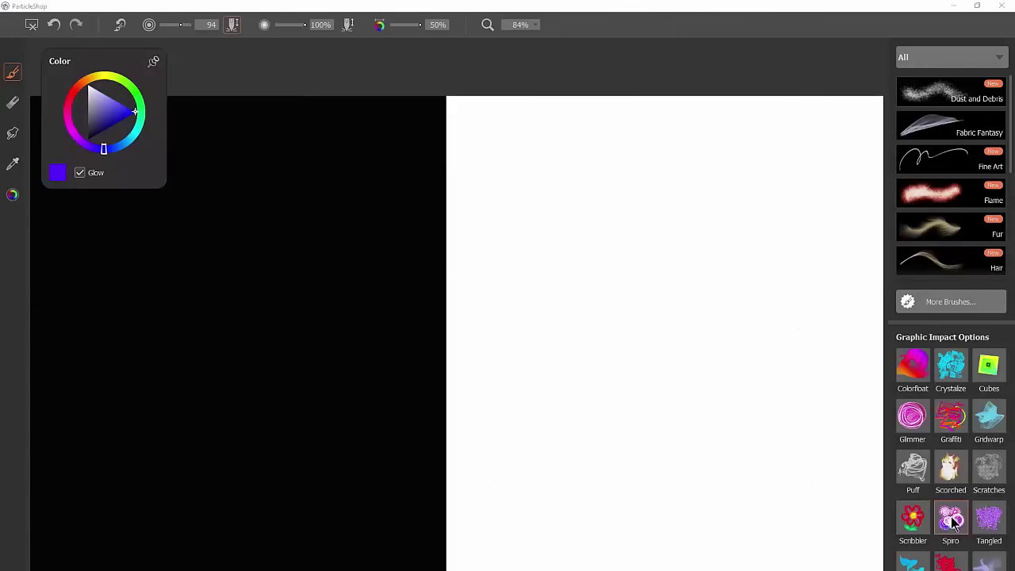
left_click(276, 293)
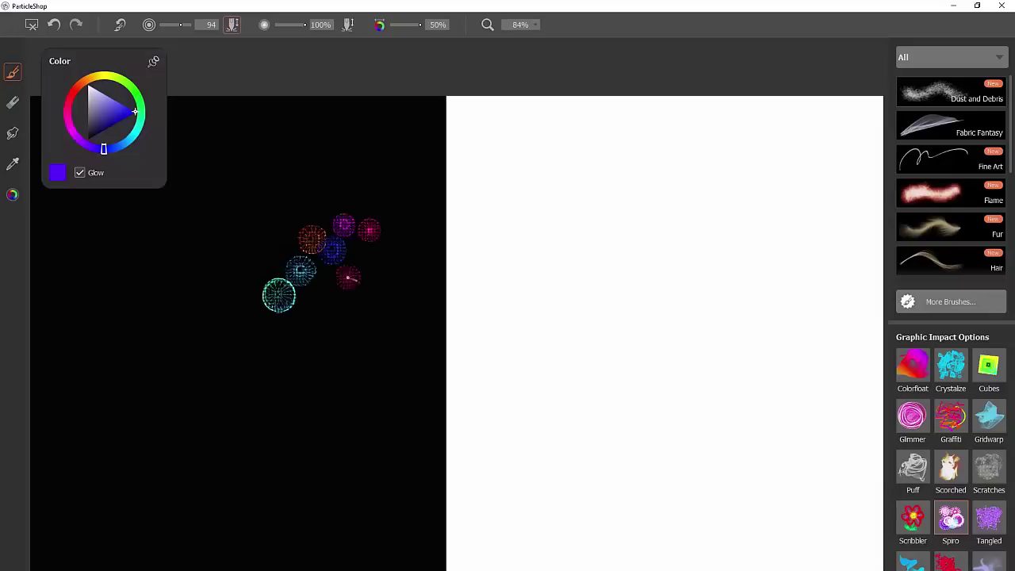
left_click(343, 328)
- Enlarge the Spiro brush to 284 and stamp large circular patterns in an arc around the small ones on the black half
key("bracketright")
key("bracketright")
key("bracketright")
key("bracketright")
left_click(235, 380)
left_click(222, 300)
left_click(236, 231)
left_click(266, 174)
left_click(334, 154)
left_click(385, 156)
left_click(301, 464)
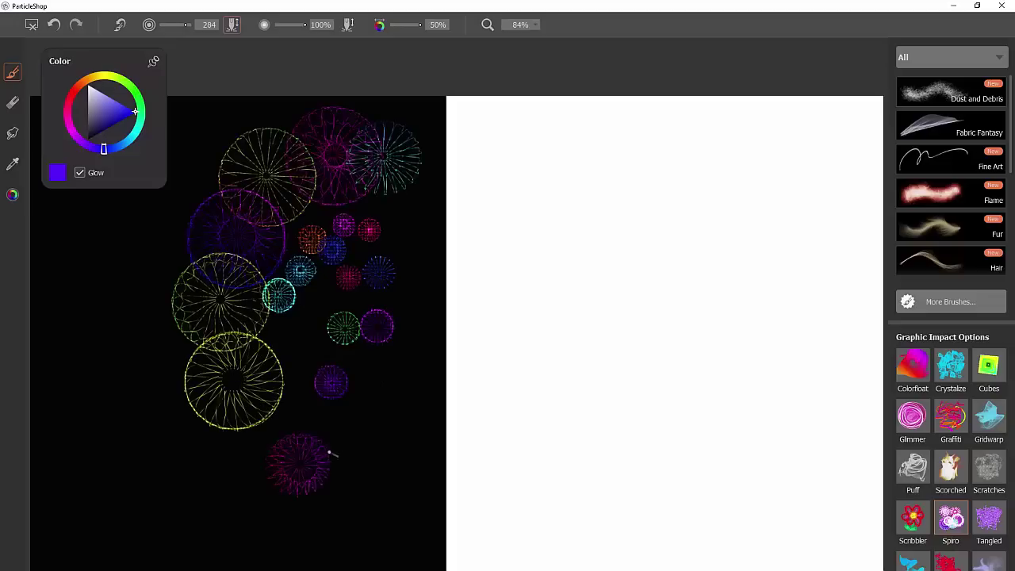
- Stamp more Spiro patterns along the lower part and the outer side of the black half
left_click(339, 442)
left_click(163, 470)
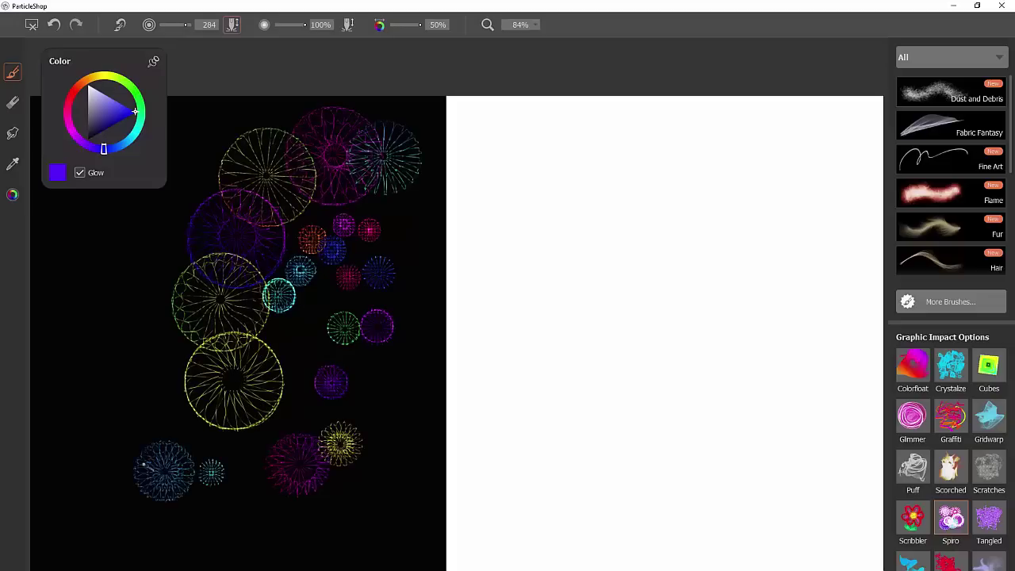
left_click(135, 421)
left_click(135, 363)
left_click(141, 259)
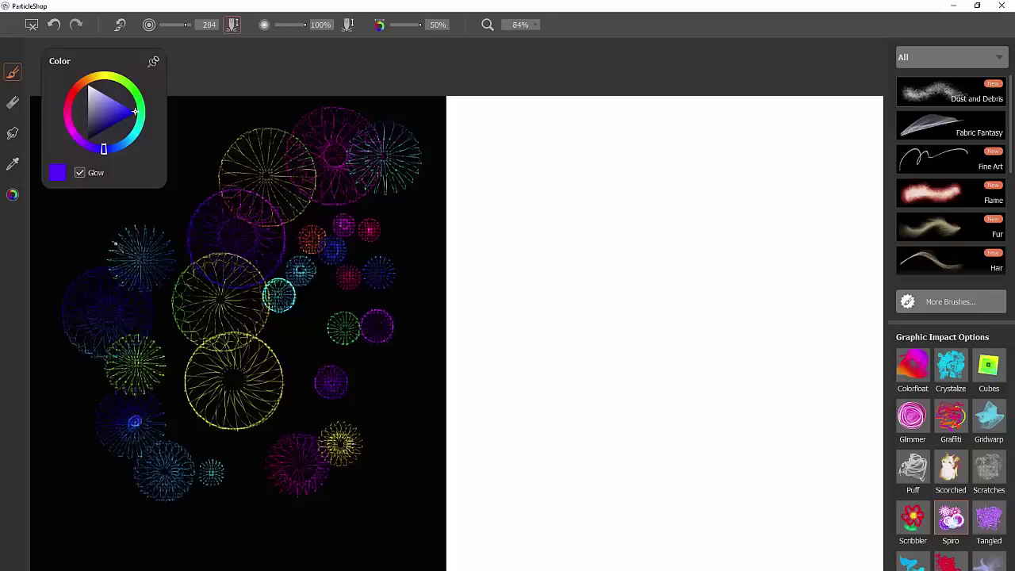
left_click(108, 239)
left_click(151, 212)
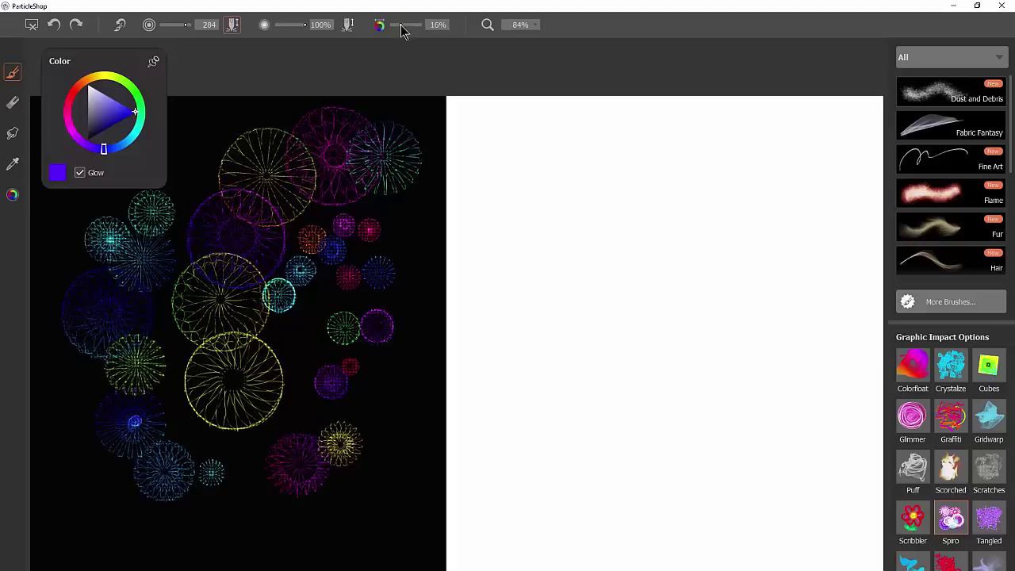
- Paint trails of Spiro patterns on the black half at 16% color variability and red ones across the white half at 5%
mouse_move(411, 267)
left_mouse_down()
mouse_move(413, 300)
mouse_move(390, 369)
left_mouse_up()
mouse_move(396, 419)
left_mouse_down()
mouse_move(401, 481)
mouse_move(333, 526)
mouse_move(199, 521)
mouse_move(157, 546)
mouse_move(95, 518)
left_mouse_up()
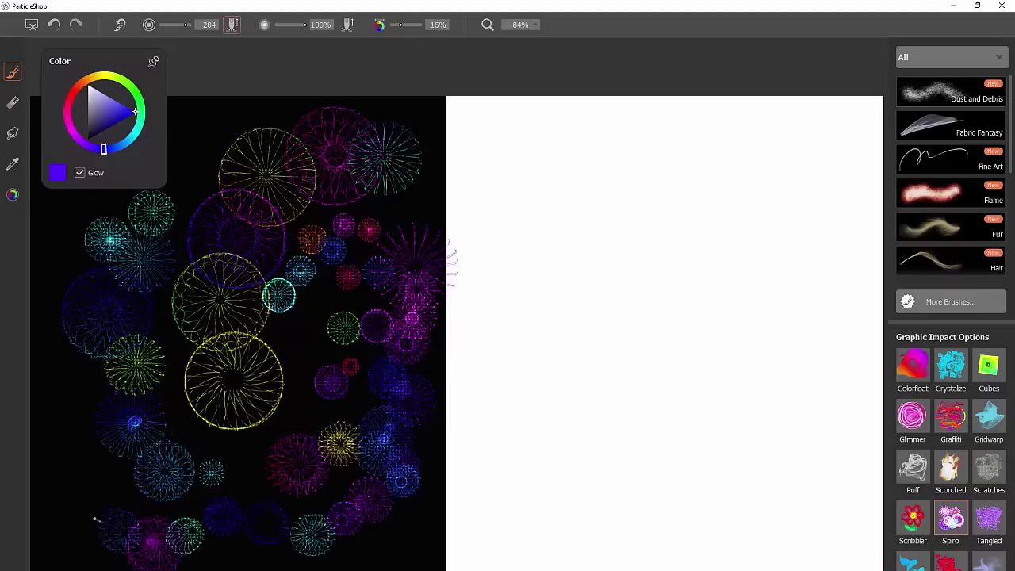
mouse_move(553, 185)
left_mouse_down()
mouse_move(547, 265)
mouse_move(604, 248)
mouse_move(609, 269)
mouse_move(539, 338)
mouse_move(596, 331)
mouse_move(575, 371)
mouse_move(574, 408)
left_mouse_up()
mouse_move(638, 394)
left_mouse_down()
mouse_move(671, 383)
mouse_move(714, 332)
mouse_move(708, 294)
left_mouse_up()
mouse_move(692, 236)
left_mouse_down()
mouse_move(773, 183)
mouse_move(690, 151)
mouse_move(805, 144)
mouse_move(810, 242)
mouse_move(785, 393)
mouse_move(717, 432)
mouse_move(708, 475)
mouse_move(525, 463)
mouse_move(508, 503)
mouse_move(574, 527)
left_mouse_up()
mouse_move(504, 377)
left_mouse_down()
mouse_move(535, 293)
mouse_move(627, 269)
mouse_move(650, 320)
left_mouse_up()
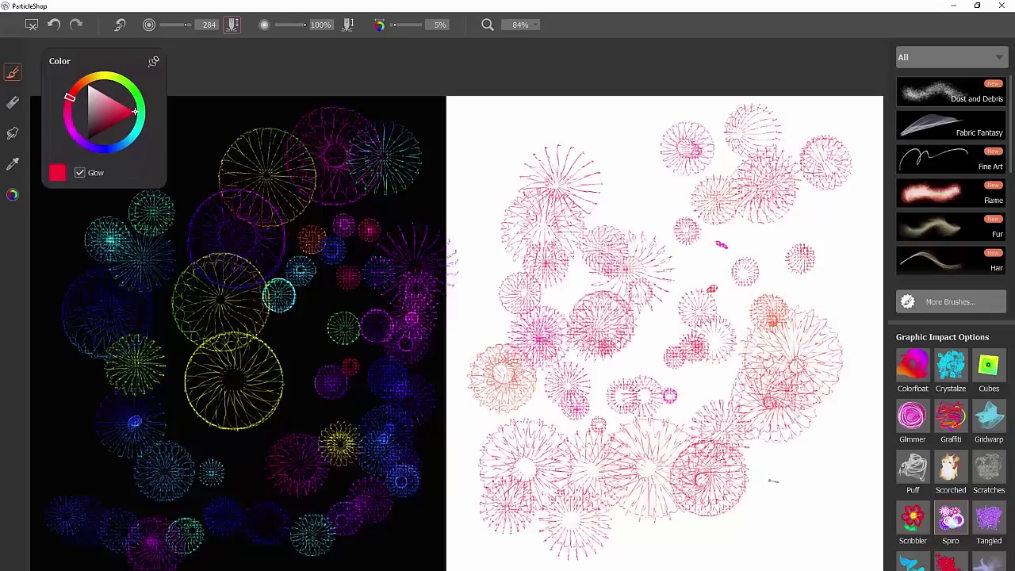
- Clear the canvas and paint a red tangle of lines on the black half with the Tangled brush at size 12
key("Delete")
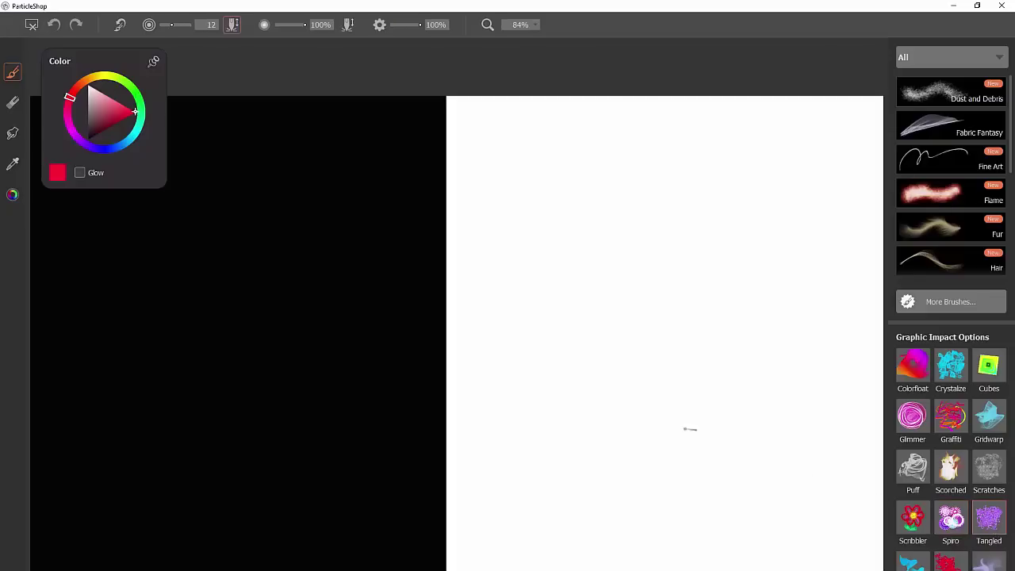
mouse_move(210, 264)
left_mouse_down()
mouse_move(151, 332)
mouse_move(195, 306)
mouse_move(152, 361)
mouse_move(216, 328)
left_mouse_up()
left_click_drag(145, 324, 145, 266)
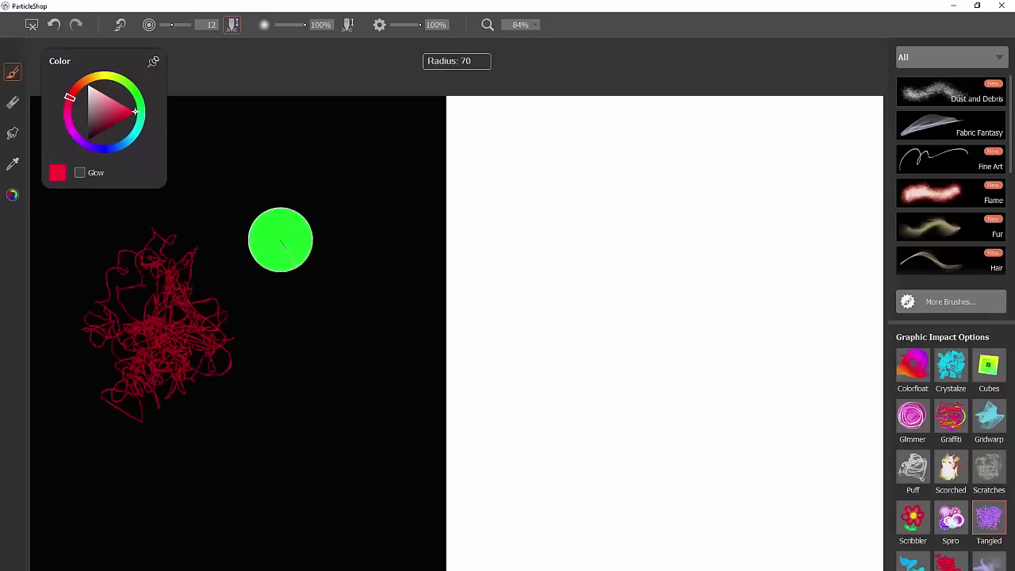
- Paint with an enlarged Tangled brush from the black half into the white half, and add strokes with a reduced brush on the white half
mouse_move(331, 214)
left_mouse_down()
mouse_move(326, 378)
mouse_move(315, 151)
mouse_move(274, 414)
mouse_move(294, 531)
mouse_move(389, 483)
mouse_move(590, 305)
mouse_move(619, 224)
mouse_move(679, 331)
mouse_move(766, 301)
mouse_move(720, 385)
mouse_move(801, 372)
mouse_move(780, 490)
left_mouse_up()
key("bracketleft")
key("bracketleft")
key("bracketleft")
key("bracketleft")
mouse_move(661, 149)
left_mouse_down()
mouse_move(638, 190)
mouse_move(726, 159)
mouse_move(507, 119)
mouse_move(467, 254)
left_mouse_up()
mouse_move(523, 451)
left_mouse_down()
mouse_move(547, 558)
mouse_move(753, 475)
mouse_move(816, 476)
mouse_move(777, 413)
mouse_move(745, 443)
mouse_move(793, 333)
mouse_move(761, 254)
mouse_move(824, 380)
left_mouse_up()
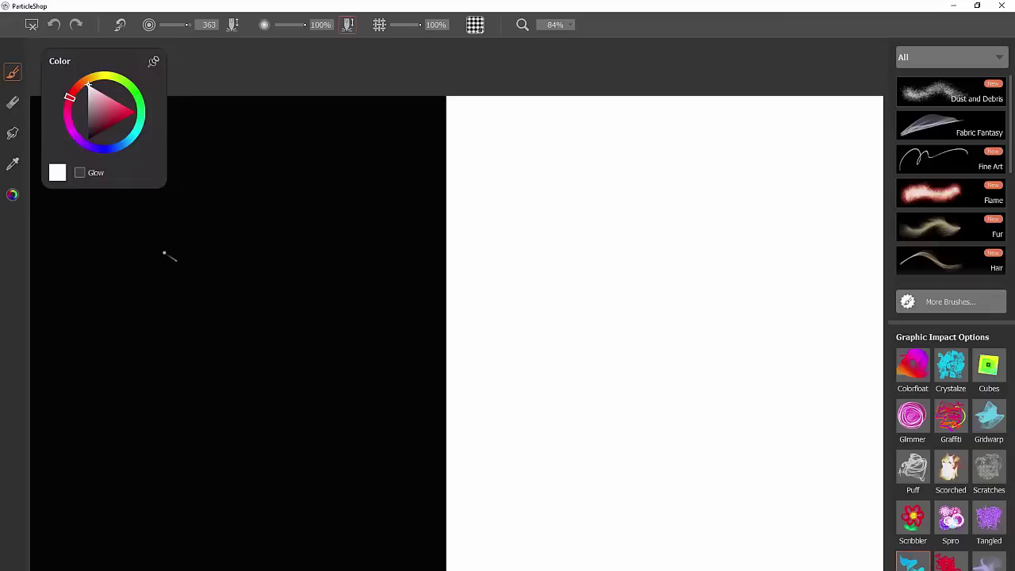
- Paint a white wavy dotted ribbon at size 363 across the black half and a smaller one with a cracked-cell texture above it
mouse_move(92, 265)
left_mouse_down()
mouse_move(166, 286)
mouse_move(195, 419)
mouse_move(253, 321)
mouse_move(277, 197)
mouse_move(332, 210)
mouse_move(325, 358)
mouse_move(344, 443)
mouse_move(389, 298)
mouse_move(406, 191)
mouse_move(457, 231)
mouse_move(451, 403)
mouse_move(507, 429)
left_mouse_up()
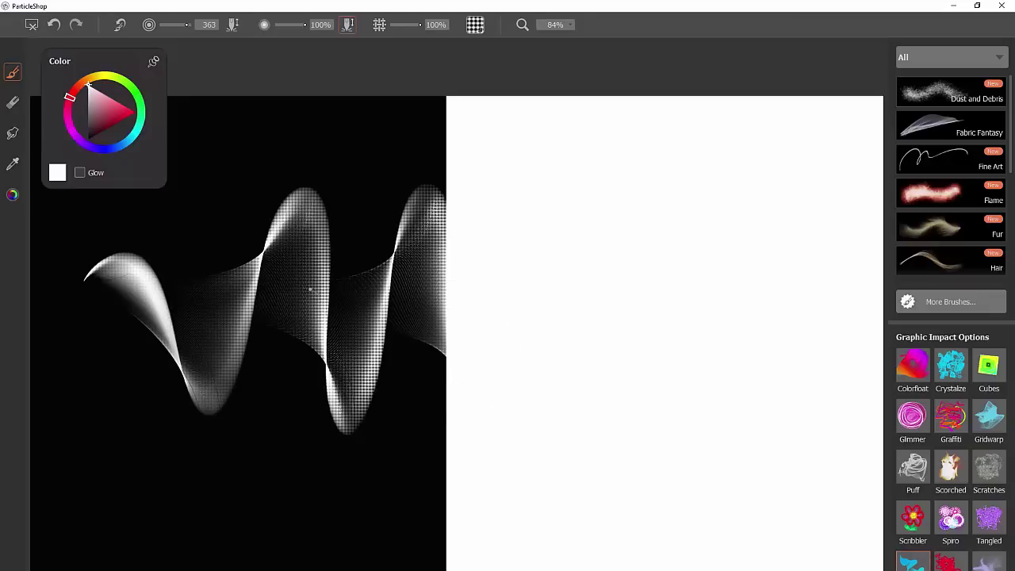
left_click(476, 26)
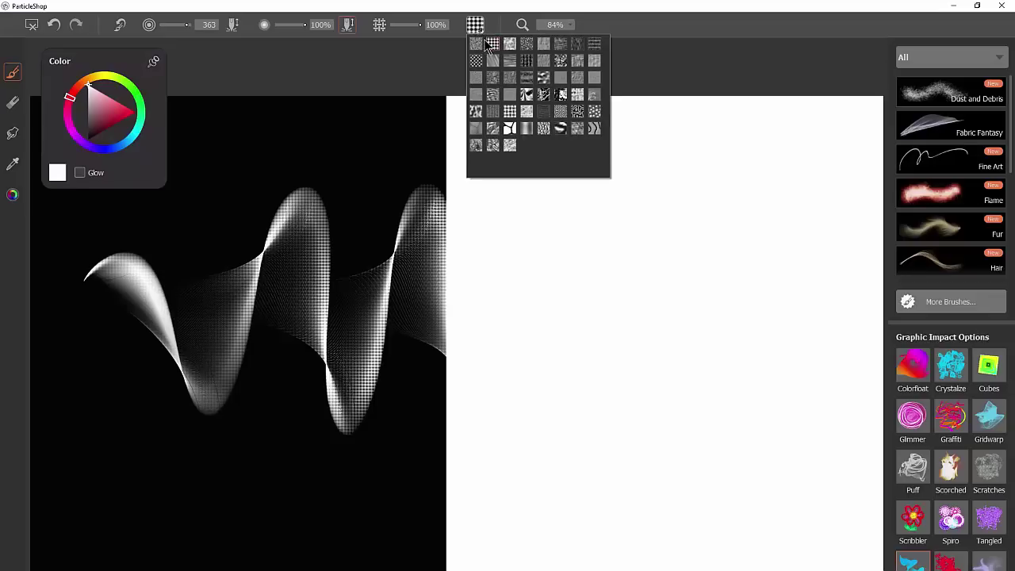
left_click(510, 127)
mouse_move(257, 150)
left_mouse_down()
mouse_move(331, 125)
mouse_move(346, 233)
mouse_move(361, 164)
mouse_move(407, 180)
left_mouse_up()
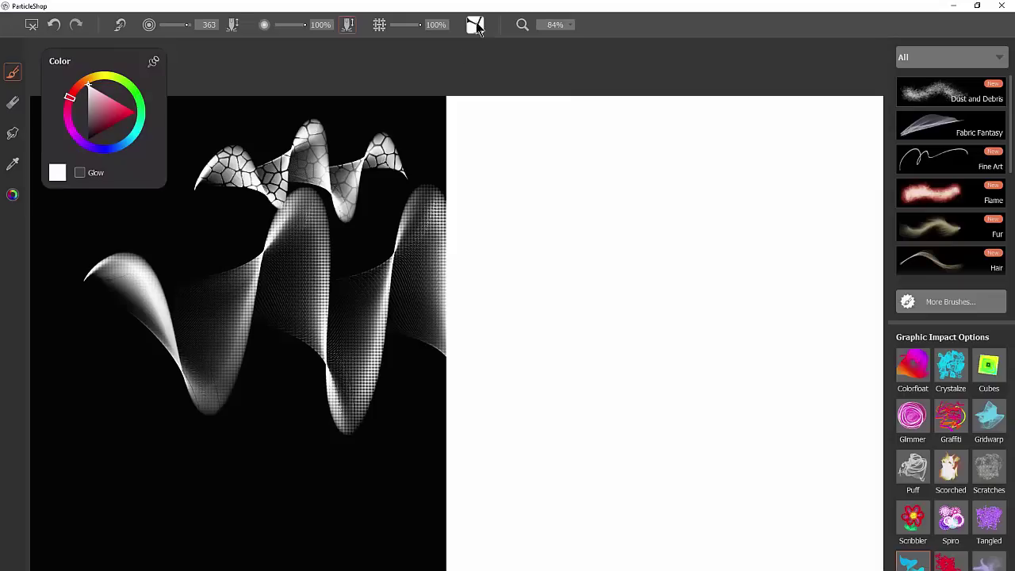
- Try a rough mottled texture on a wavy ribbon near the lower edge of the black half and undo the stroke
left_click(475, 27)
left_click(493, 145)
mouse_move(140, 476)
left_mouse_down()
mouse_move(217, 523)
mouse_move(260, 454)
mouse_move(311, 450)
mouse_move(377, 493)
left_mouse_up()
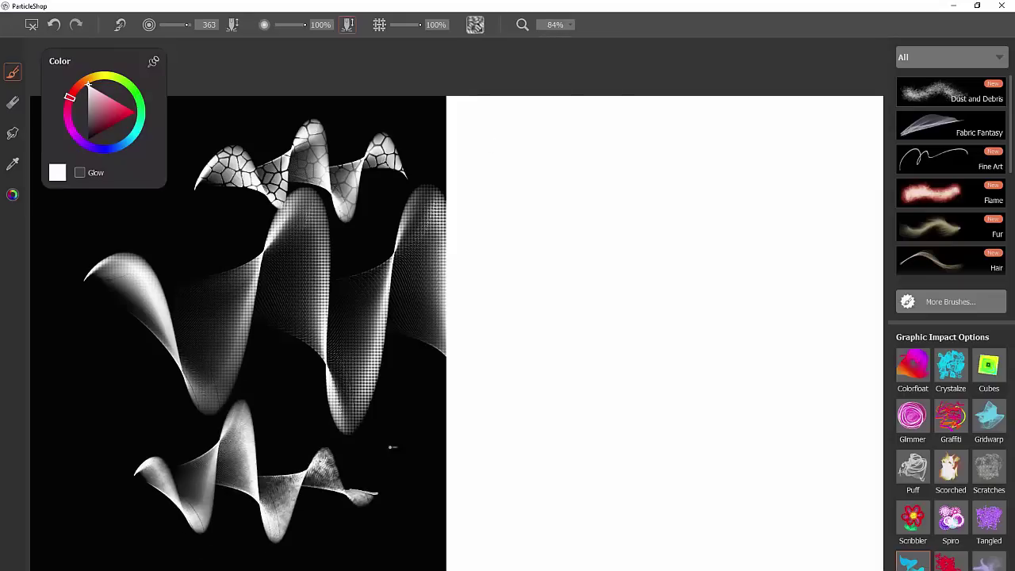
key("ctrl+z")
- Switch to a rounded-cell texture and paint a white wavy ribbon along the lower part of the black half
left_click(481, 29)
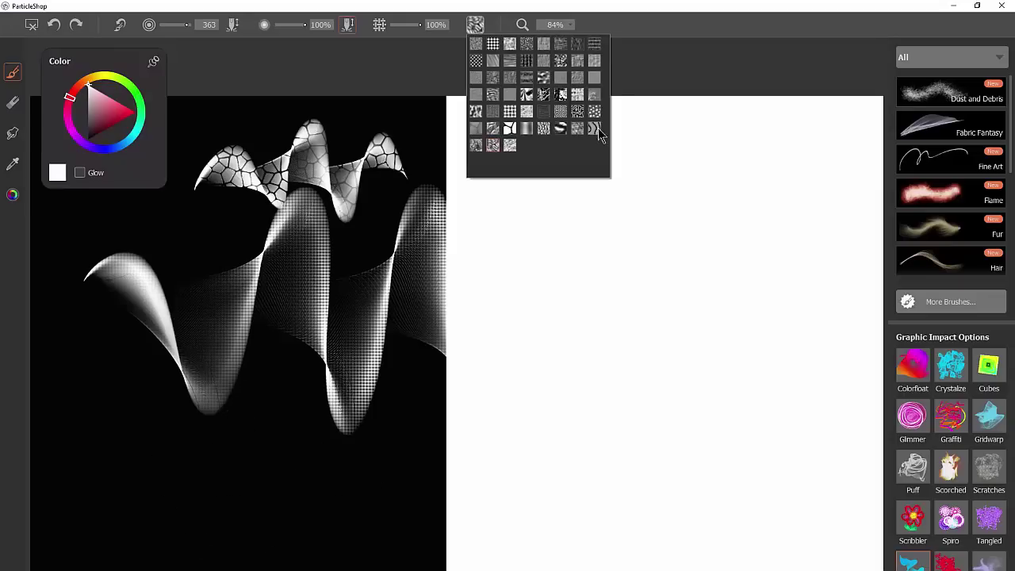
left_click(593, 129)
mouse_move(92, 486)
left_mouse_down()
mouse_move(161, 545)
mouse_move(204, 468)
mouse_move(229, 391)
mouse_move(253, 537)
mouse_move(290, 538)
mouse_move(311, 441)
mouse_move(354, 493)
mouse_move(394, 499)
mouse_move(428, 408)
mouse_move(443, 523)
left_mouse_up()
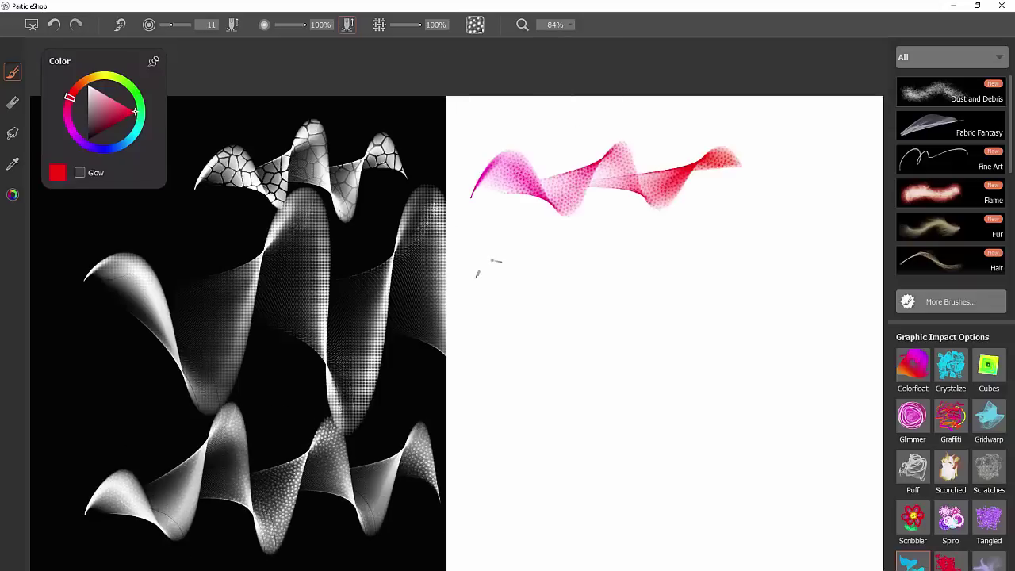
- Paint a small orange-red wavy ribbon and a large pink one at size 260 on the white half
mouse_move(550, 239)
left_mouse_down()
mouse_move(564, 323)
mouse_move(600, 262)
mouse_move(628, 279)
mouse_move(664, 264)
mouse_move(711, 310)
mouse_move(788, 281)
left_mouse_up()
left_click_drag(553, 368, 586, 394)
mouse_move(476, 453)
left_mouse_down()
mouse_move(593, 480)
mouse_move(666, 539)
mouse_move(745, 329)
mouse_move(852, 500)
left_mouse_up()
- Lower the brush opacity to 20%, paint faint pink ribbons near the upper outer corner of the white half, and clear the canvas
left_click(282, 24)
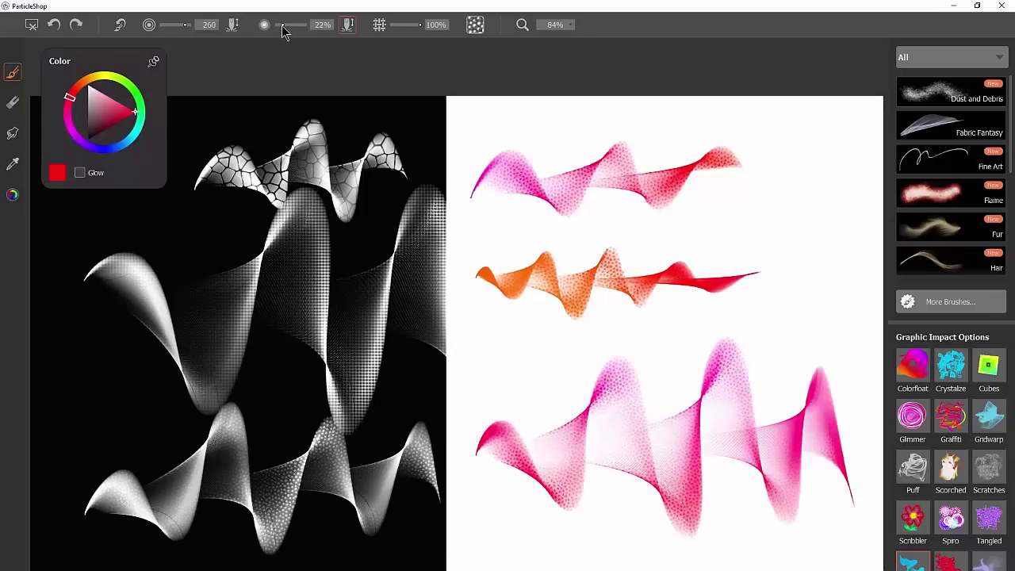
left_click_drag(766, 145, 823, 203)
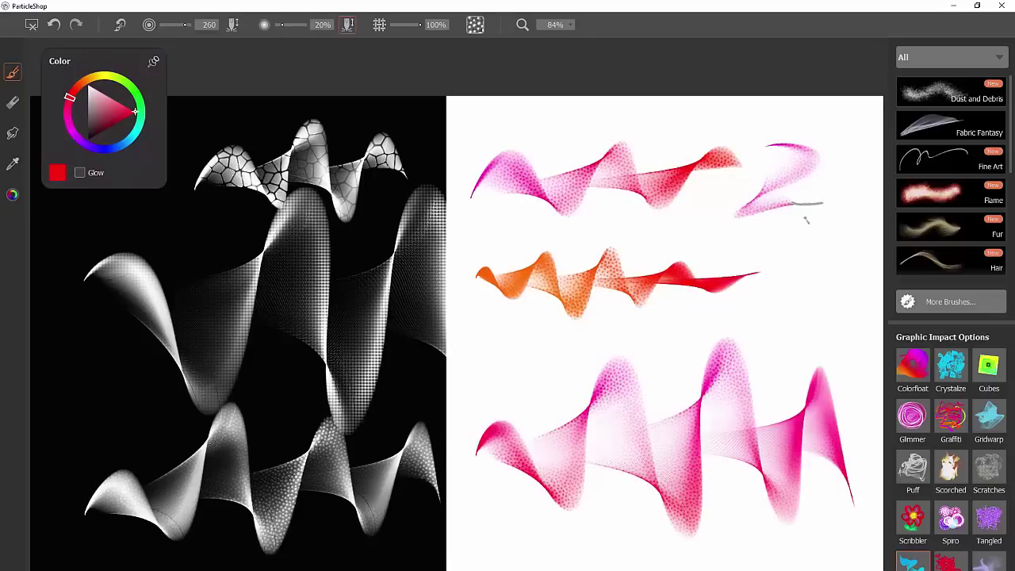
left_click_drag(822, 252, 831, 285)
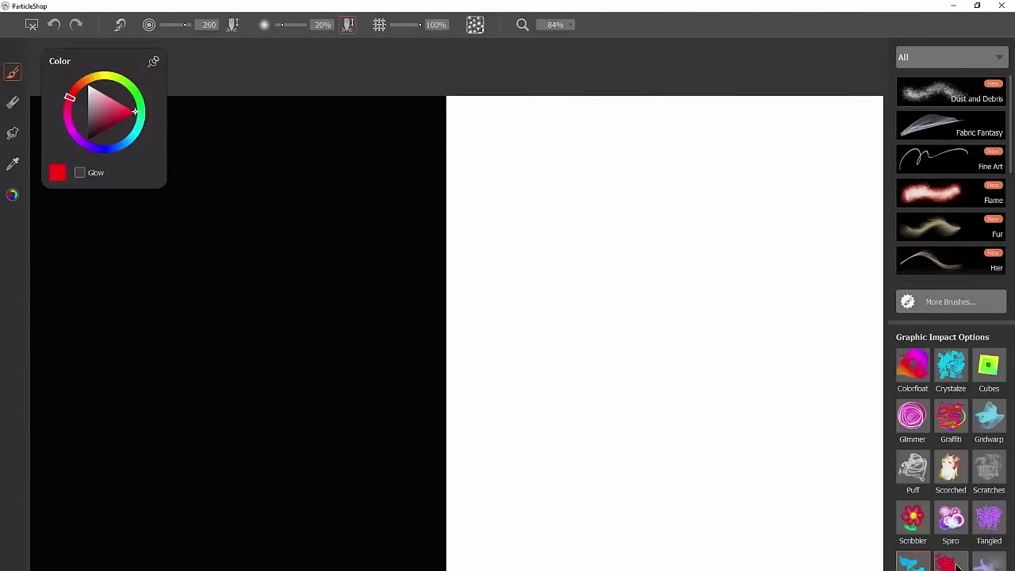
- Choose the jagged rainbow line brush and test long winding strokes across both halves at size 22, undoing each one
left_click(953, 565)
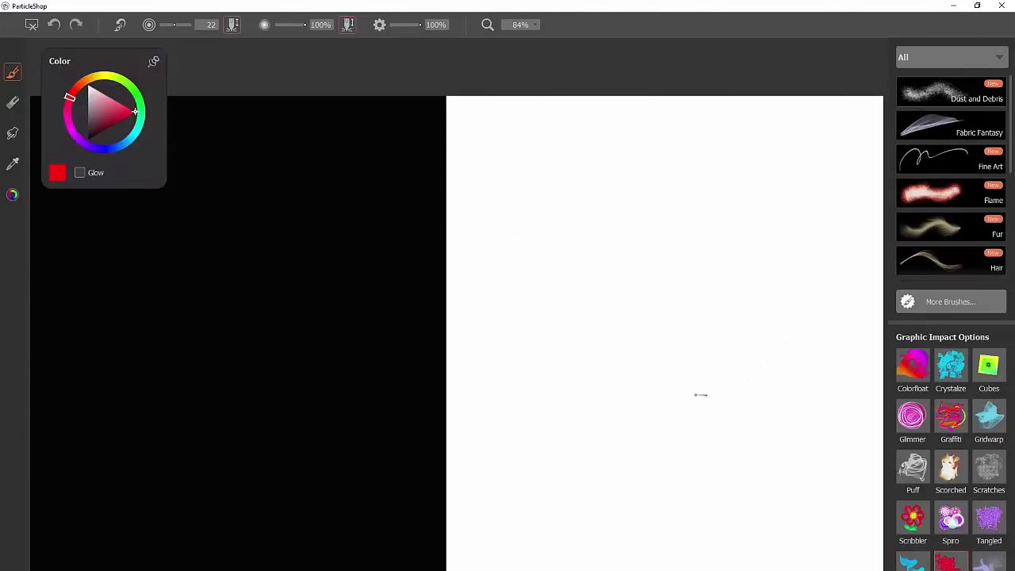
mouse_move(125, 261)
left_mouse_down()
mouse_move(201, 269)
mouse_move(163, 390)
mouse_move(232, 355)
mouse_move(305, 239)
mouse_move(294, 351)
mouse_move(322, 446)
mouse_move(400, 422)
mouse_move(408, 278)
mouse_move(323, 194)
mouse_move(446, 150)
mouse_move(529, 230)
mouse_move(543, 329)
mouse_move(490, 465)
mouse_move(626, 404)
mouse_move(668, 237)
mouse_move(627, 141)
mouse_move(747, 157)
mouse_move(779, 283)
mouse_move(663, 434)
mouse_move(776, 490)
mouse_move(753, 283)
left_mouse_up()
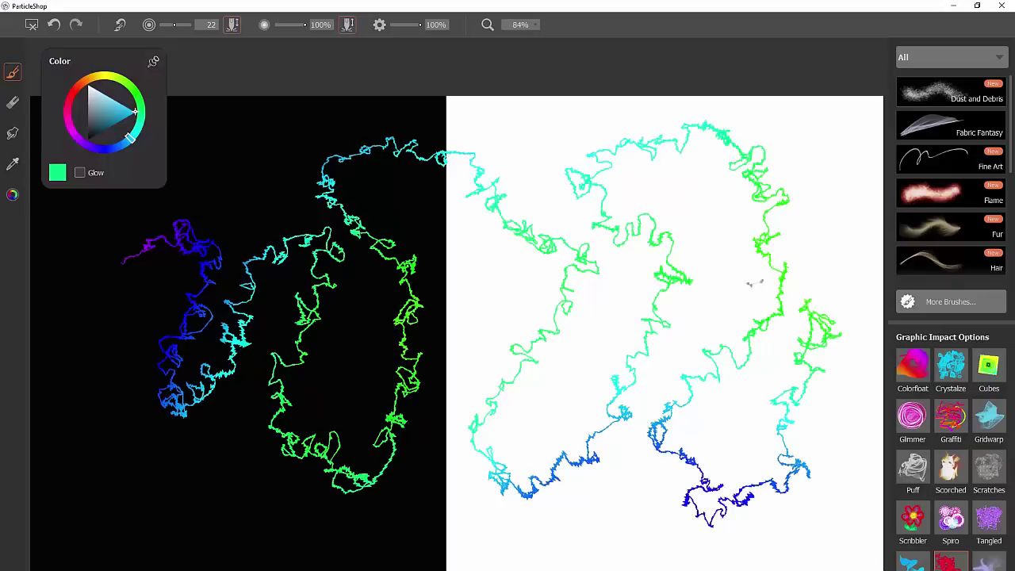
key("ctrl+z")
mouse_move(86, 458)
left_mouse_down()
mouse_move(497, 319)
mouse_move(494, 390)
mouse_move(373, 143)
mouse_move(620, 333)
left_mouse_up()
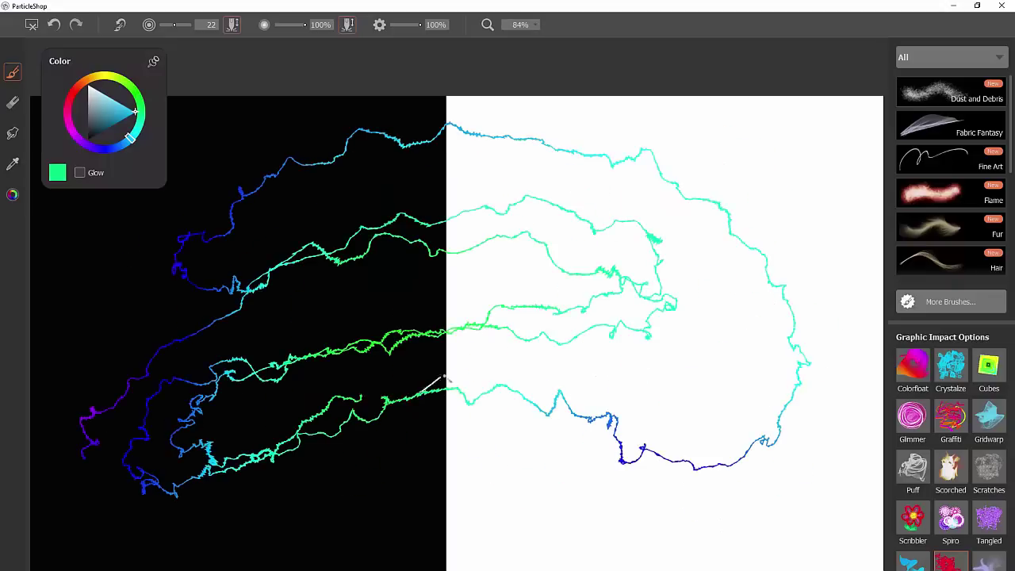
key("ctrl+z")
mouse_move(153, 463)
left_mouse_down()
mouse_move(536, 170)
mouse_move(500, 474)
left_mouse_up()
key("ctrl+z")
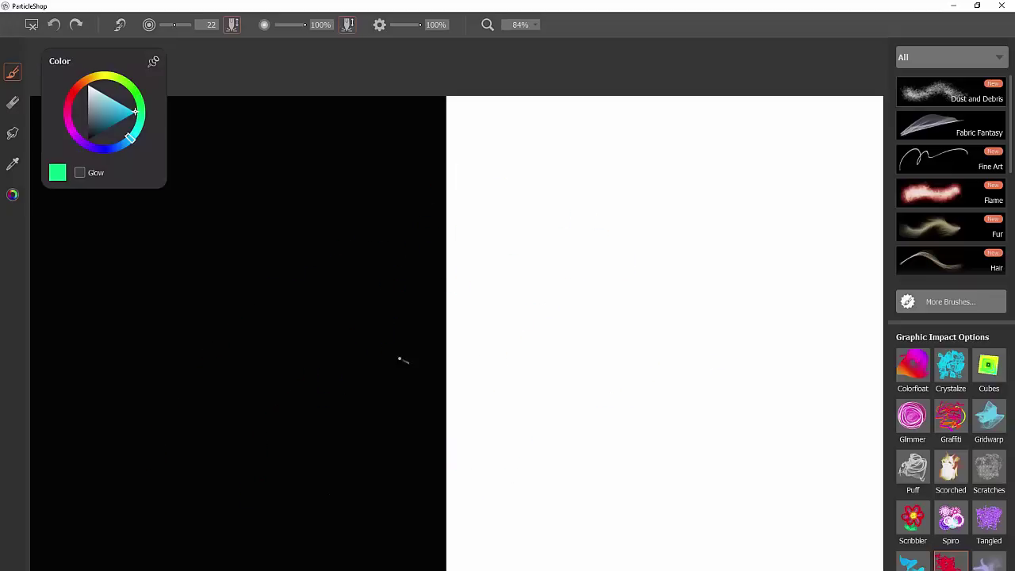
- Paint long thin rainbow lines winding across both halves at size 3 with the particle count at 18%, and clear the canvas
mouse_move(205, 394)
left_mouse_down()
mouse_move(239, 375)
mouse_move(262, 347)
mouse_move(251, 251)
mouse_move(279, 211)
mouse_move(343, 225)
mouse_move(341, 286)
mouse_move(316, 362)
mouse_move(359, 403)
mouse_move(417, 320)
mouse_move(500, 234)
mouse_move(551, 329)
mouse_move(404, 479)
mouse_move(538, 505)
mouse_move(638, 345)
mouse_move(570, 156)
mouse_move(740, 162)
mouse_move(706, 338)
mouse_move(733, 457)
mouse_move(528, 379)
mouse_move(468, 163)
mouse_move(302, 177)
mouse_move(199, 250)
mouse_move(123, 353)
mouse_move(151, 473)
mouse_move(303, 517)
mouse_move(325, 413)
mouse_move(434, 507)
left_mouse_up()
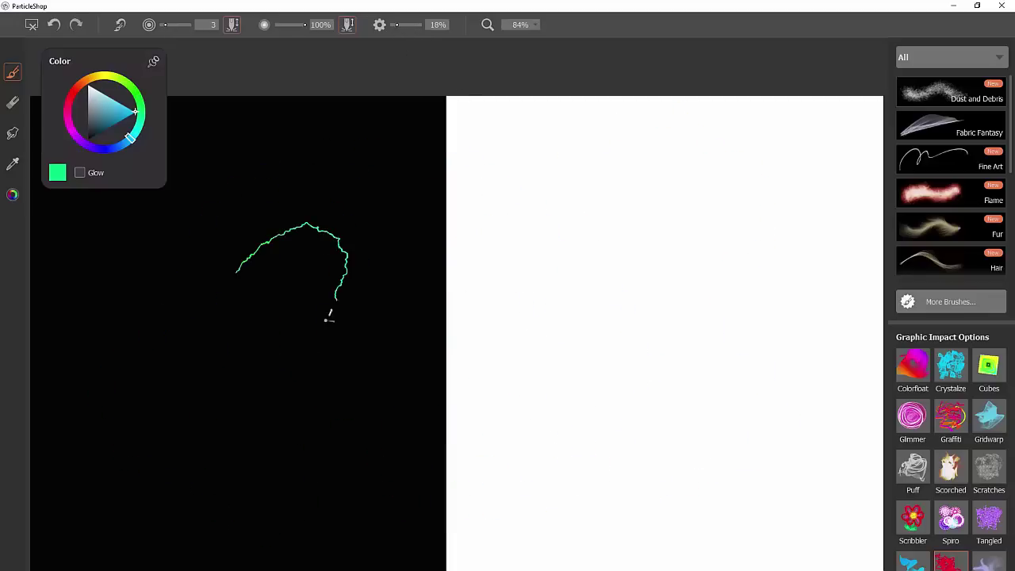
mouse_move(517, 167)
left_mouse_down()
mouse_move(654, 204)
mouse_move(779, 363)
left_mouse_up()
mouse_move(522, 384)
left_mouse_down()
mouse_move(389, 184)
mouse_move(191, 292)
left_mouse_up()
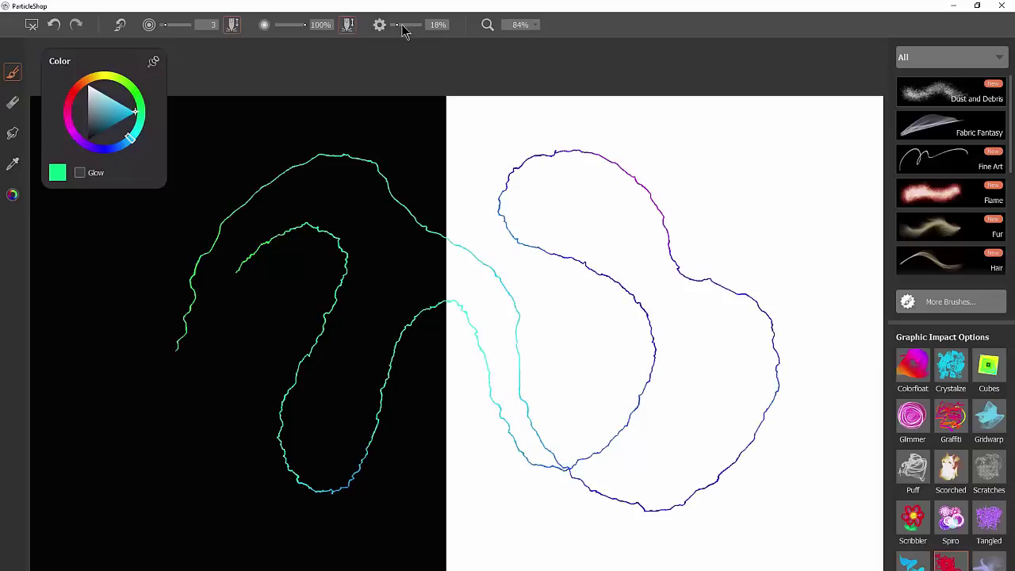
mouse_move(308, 116)
left_mouse_down()
mouse_move(276, 210)
mouse_move(252, 338)
mouse_move(182, 450)
mouse_move(327, 519)
mouse_move(420, 425)
mouse_move(381, 231)
mouse_move(461, 317)
mouse_move(522, 515)
left_mouse_up()
key("Delete")
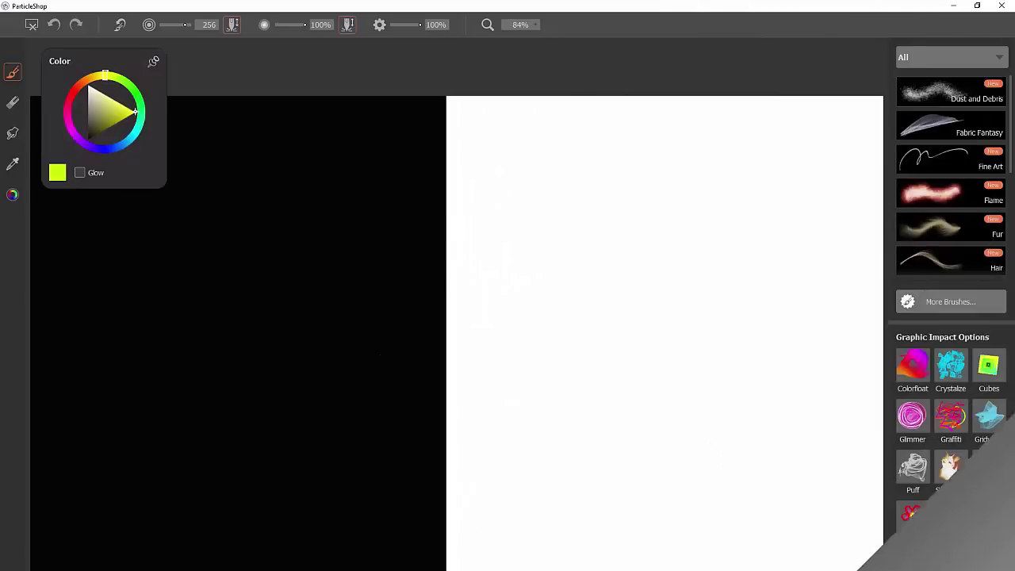
- Choose the smoky textured brush, set a dusty pink color and cover the white half with blotchy strokes at size 32
left_click(989, 561)
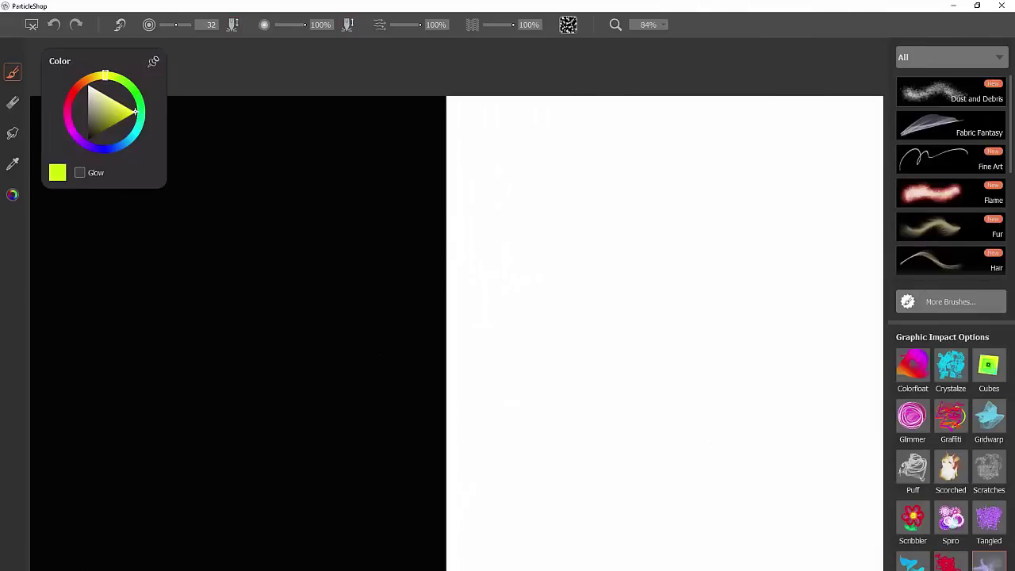
left_click_drag(99, 117, 88, 132)
left_click(94, 125)
mouse_move(568, 168)
left_mouse_down()
mouse_move(662, 184)
mouse_move(554, 238)
mouse_move(610, 180)
mouse_move(511, 129)
mouse_move(475, 244)
mouse_move(476, 325)
mouse_move(493, 390)
mouse_move(468, 465)
mouse_move(539, 341)
mouse_move(765, 179)
mouse_move(548, 118)
mouse_move(770, 103)
mouse_move(768, 146)
mouse_move(848, 190)
mouse_move(666, 287)
mouse_move(602, 349)
mouse_move(531, 484)
mouse_move(547, 547)
mouse_move(507, 547)
mouse_move(634, 539)
mouse_move(694, 368)
mouse_move(845, 245)
mouse_move(717, 357)
mouse_move(747, 447)
mouse_move(753, 555)
mouse_move(811, 410)
mouse_move(829, 403)
mouse_move(875, 527)
mouse_move(832, 555)
left_mouse_up()
- Try dusty pink smoky strokes on the black half and undo them
mouse_move(272, 99)
left_mouse_down()
mouse_move(260, 231)
mouse_move(376, 260)
mouse_move(433, 159)
left_mouse_up()
mouse_move(206, 139)
left_mouse_down()
mouse_move(372, 195)
mouse_move(335, 397)
mouse_move(424, 220)
mouse_move(310, 539)
mouse_move(286, 372)
left_mouse_up()
key("ctrl+z")
- Try the dotted checker texture with a dusty pink patch on the black half and undo the stroke
left_click(569, 26)
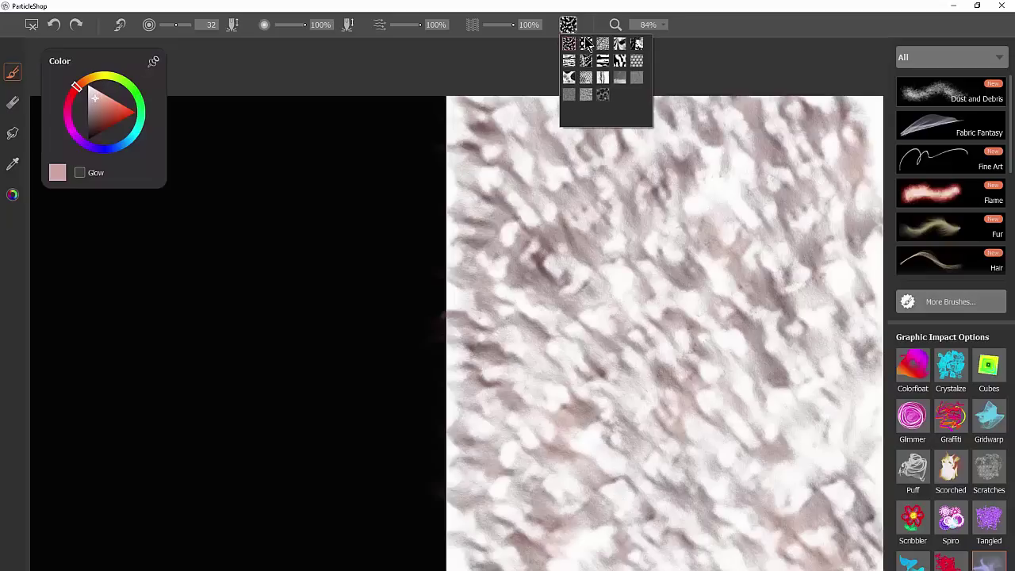
left_click(586, 44)
mouse_move(287, 164)
left_mouse_down()
mouse_move(235, 219)
mouse_move(288, 264)
mouse_move(299, 158)
mouse_move(317, 261)
mouse_move(227, 249)
mouse_move(179, 375)
mouse_move(336, 311)
mouse_move(351, 267)
mouse_move(303, 162)
left_mouse_up()
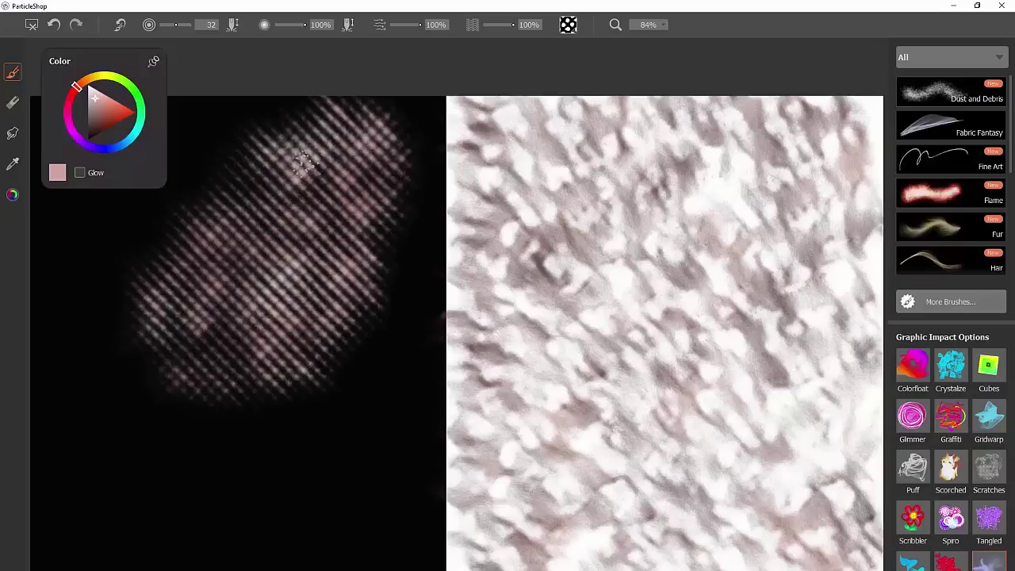
key("ctrl+z")
- Change the smoky brush's texture to a cell-like pattern and test it on the black half, undoing the stroke
left_click(574, 27)
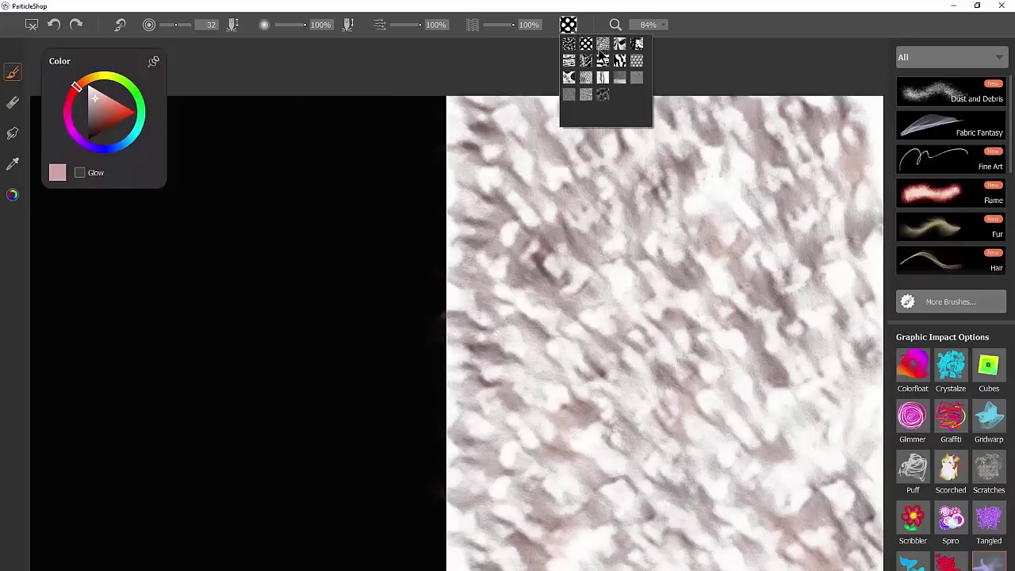
left_click(588, 79)
mouse_move(344, 132)
left_mouse_down()
mouse_move(203, 220)
mouse_move(233, 230)
mouse_move(221, 300)
mouse_move(247, 339)
mouse_move(330, 182)
mouse_move(300, 210)
mouse_move(290, 351)
mouse_move(314, 324)
mouse_move(366, 309)
mouse_move(347, 340)
mouse_move(376, 340)
left_mouse_up()
key("ctrl+z")
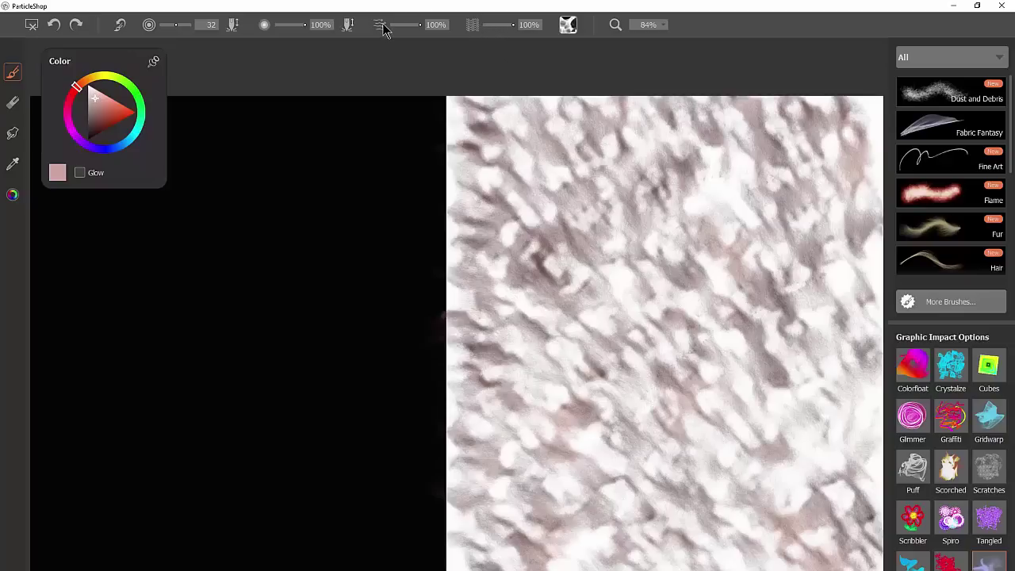
- Paint a dusty pink cell-like web over the black half with the brush's flow setting at 15%, and extend it at 100%
left_click_drag(397, 38, 391, 38)
mouse_move(270, 173)
left_mouse_down()
mouse_move(253, 222)
mouse_move(301, 245)
mouse_move(354, 209)
mouse_move(333, 413)
mouse_move(367, 208)
mouse_move(253, 147)
left_mouse_up()
mouse_move(188, 373)
left_mouse_down()
mouse_move(247, 339)
mouse_move(301, 274)
left_mouse_up()
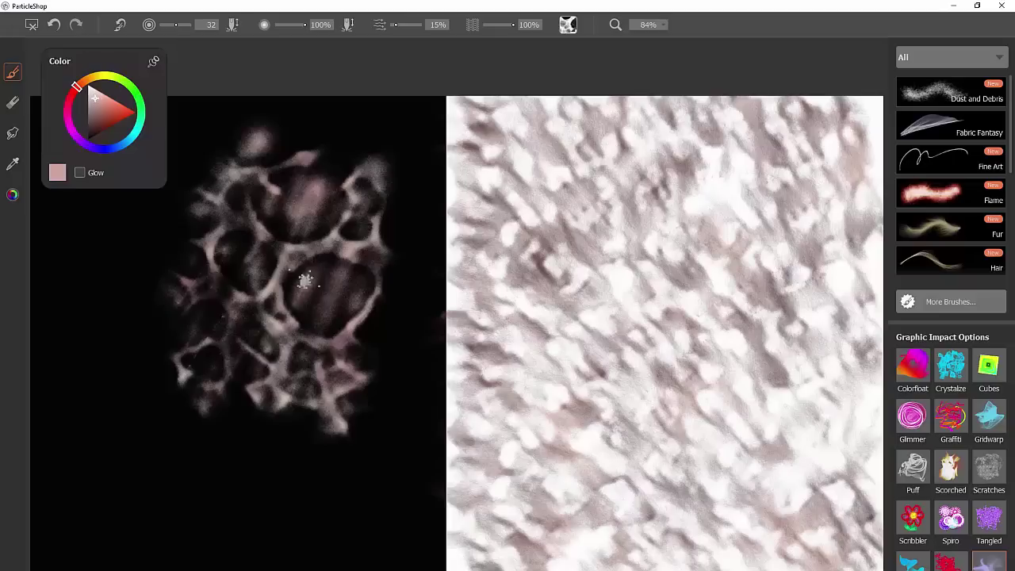
left_click_drag(396, 25, 468, 23)
mouse_move(190, 428)
left_mouse_down()
mouse_move(156, 471)
mouse_move(233, 480)
mouse_move(267, 537)
mouse_move(371, 448)
mouse_move(420, 484)
left_mouse_up()
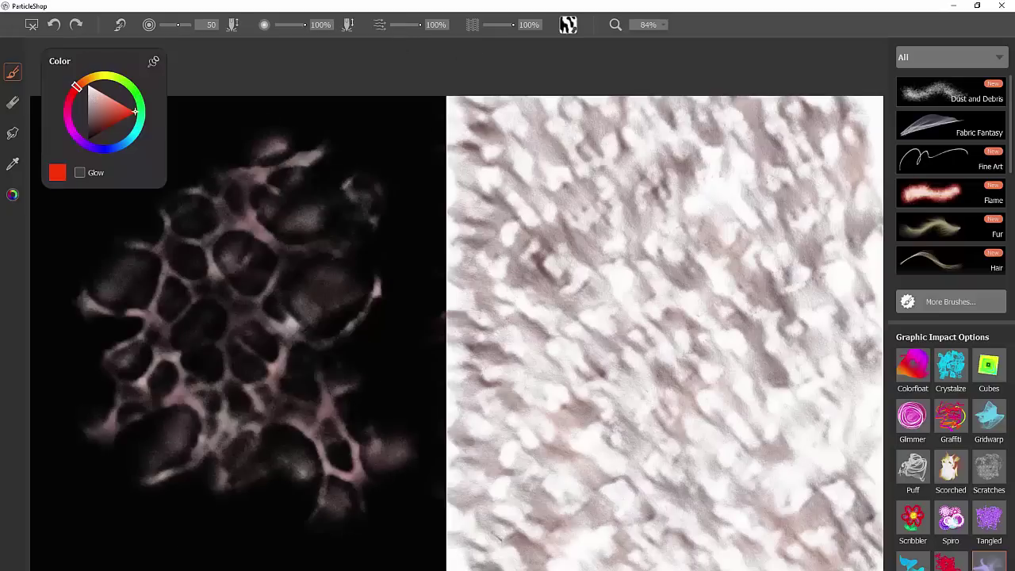